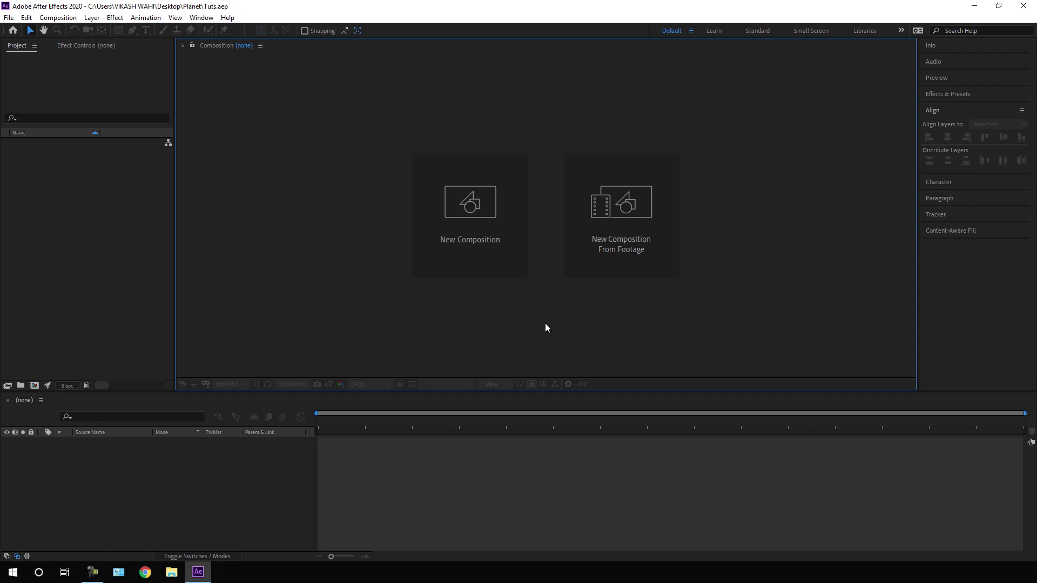
# Create a composition named Main at 1920×1080, 60 fps, 6 seconds with a black background.
pyautogui.click(465, 258)
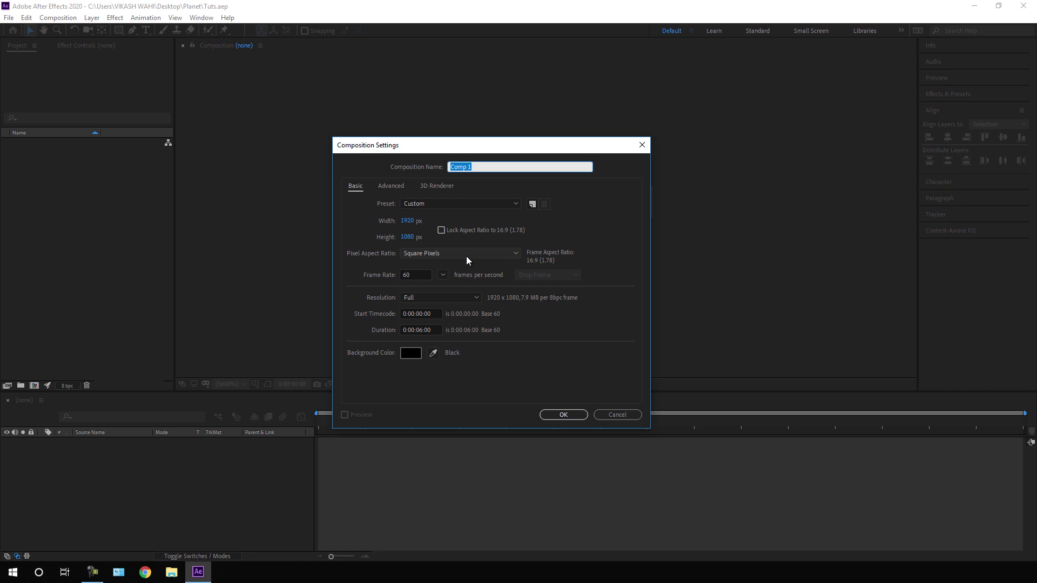
pyautogui.write('Main')
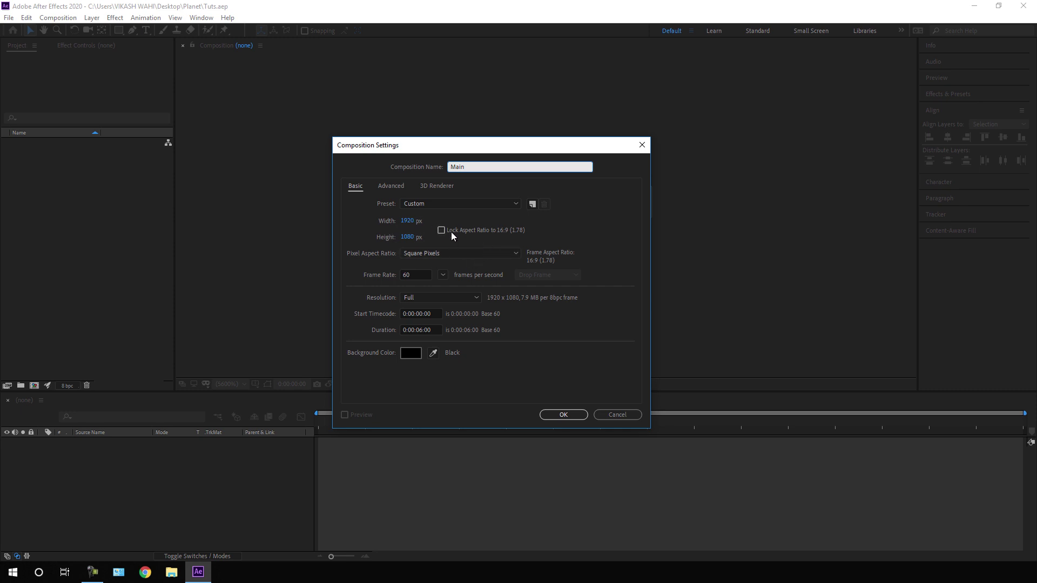
pyautogui.click(443, 275)
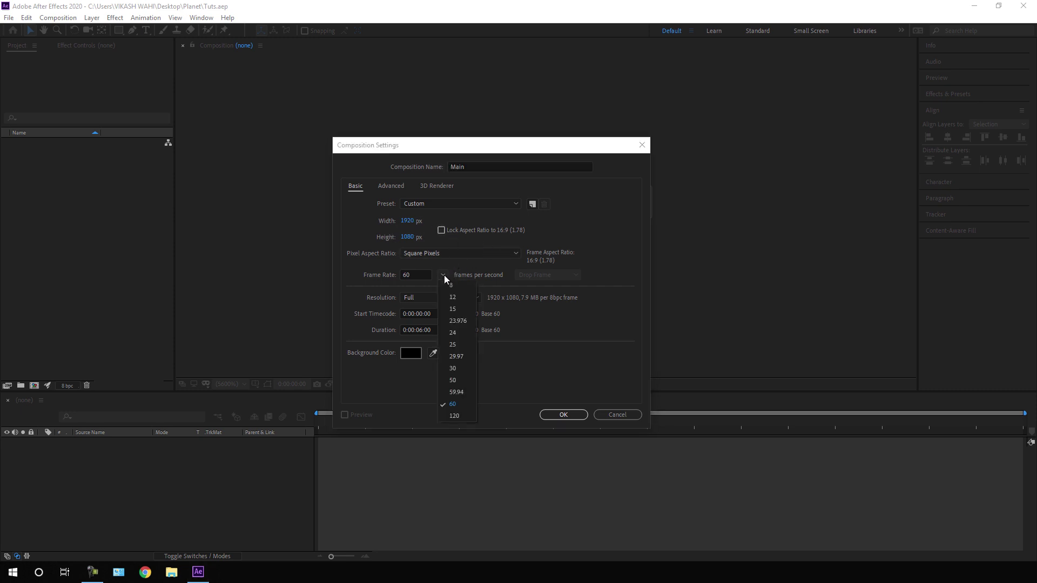
pyautogui.click(455, 405)
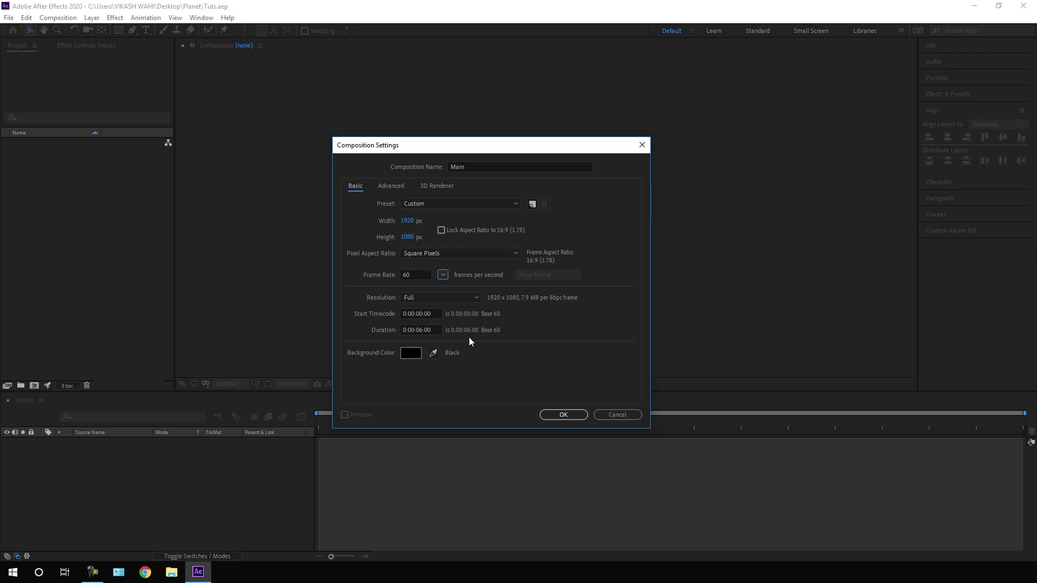
pyautogui.click(563, 415)
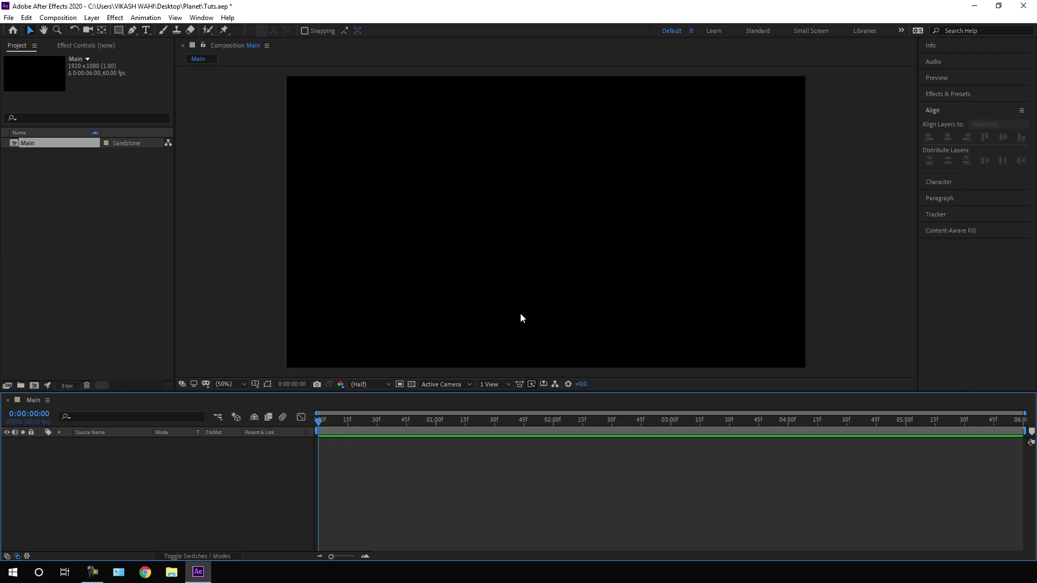
# Import the Planet.png image from the Planet folder into the project.
pyautogui.rightClick(66, 219)
pyautogui.moveTo(92, 275)
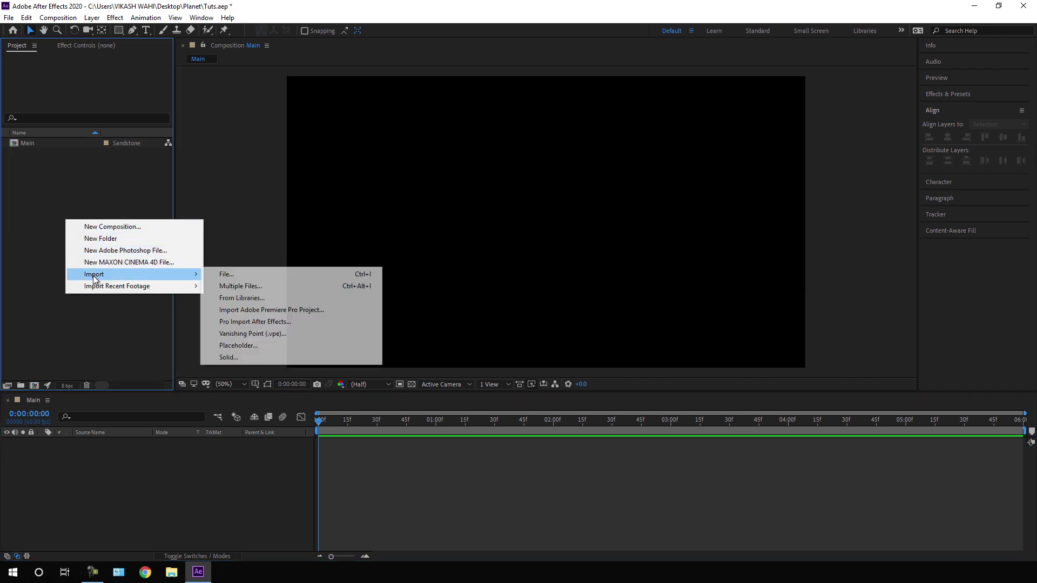
pyautogui.click(244, 275)
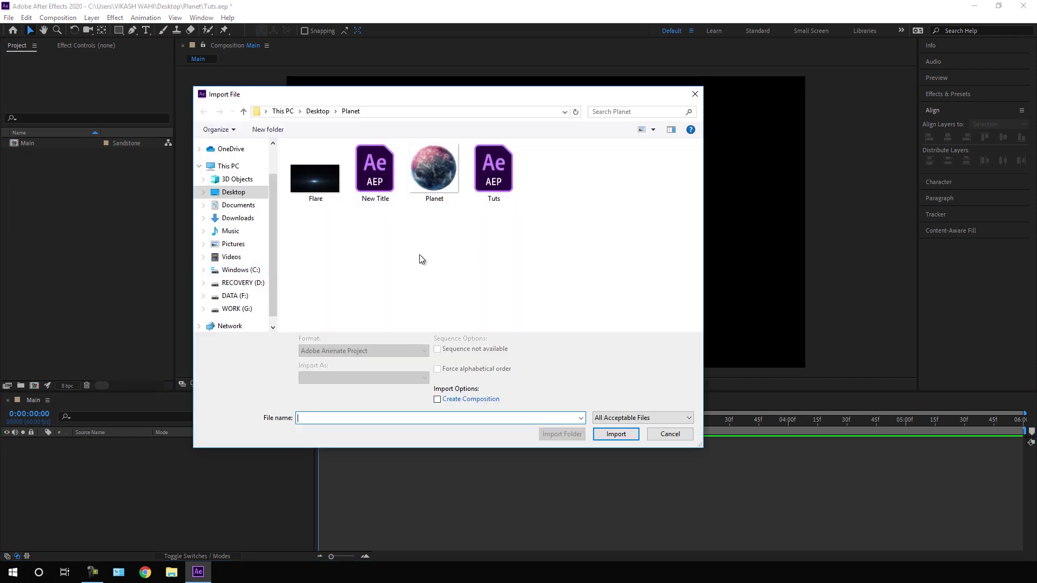
pyautogui.click(442, 183)
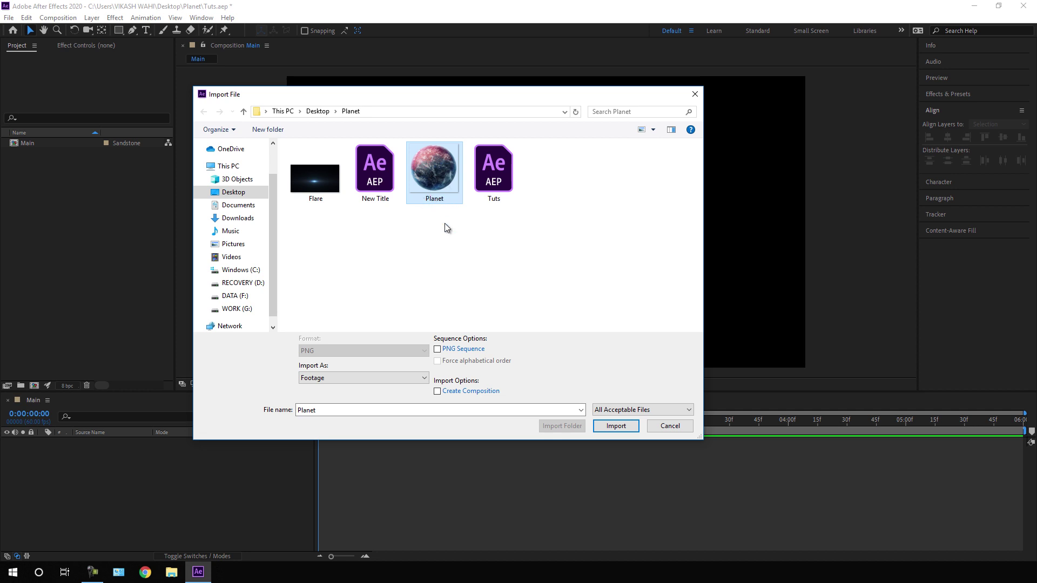
pyautogui.click(613, 426)
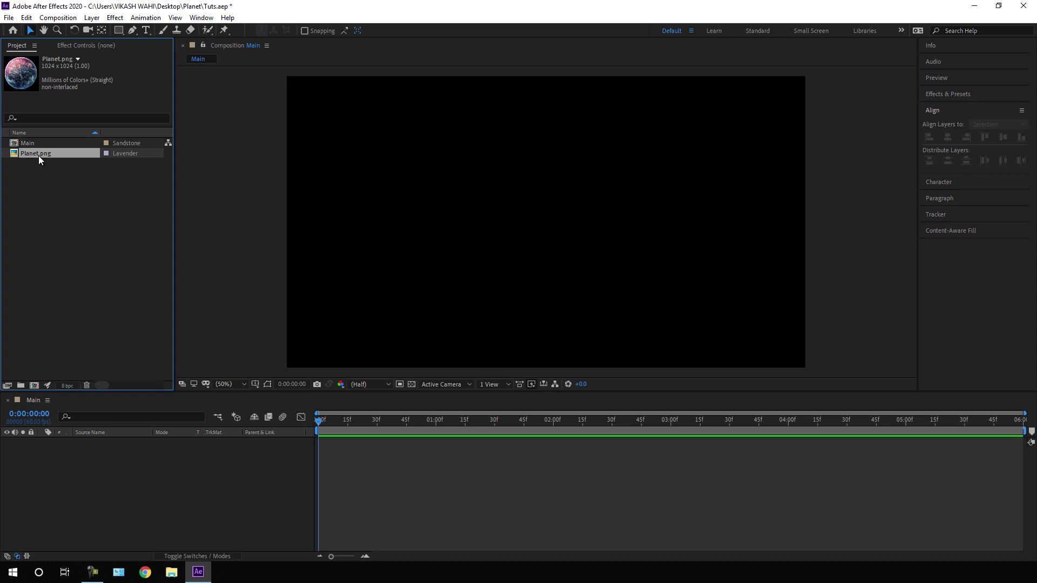
# Add Planet.png as a layer in Main and check its transparency against the checkerboard.
pyautogui.moveTo(38, 154); pyautogui.dragTo(110, 456)
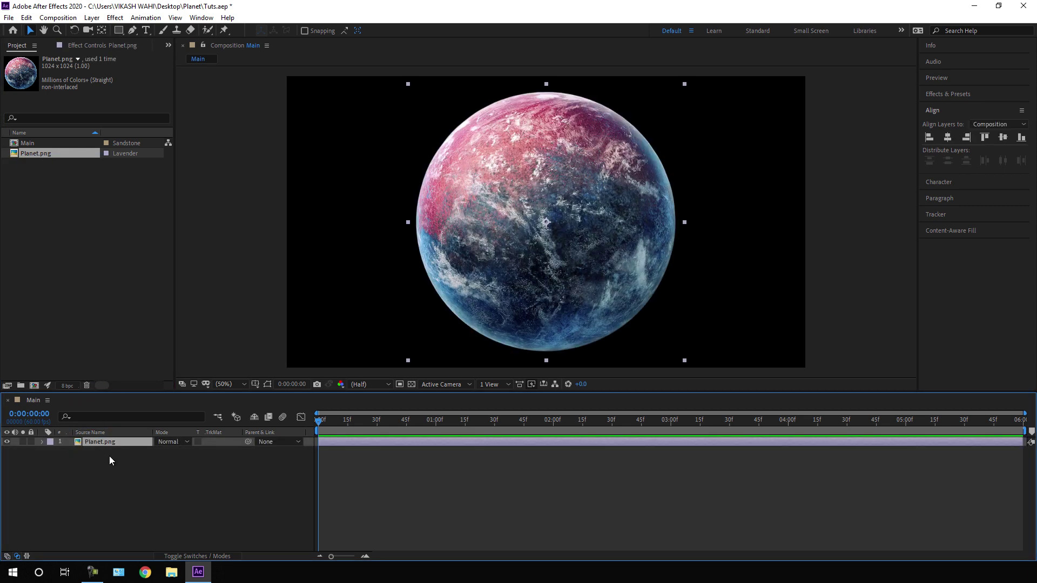
pyautogui.click(412, 384)
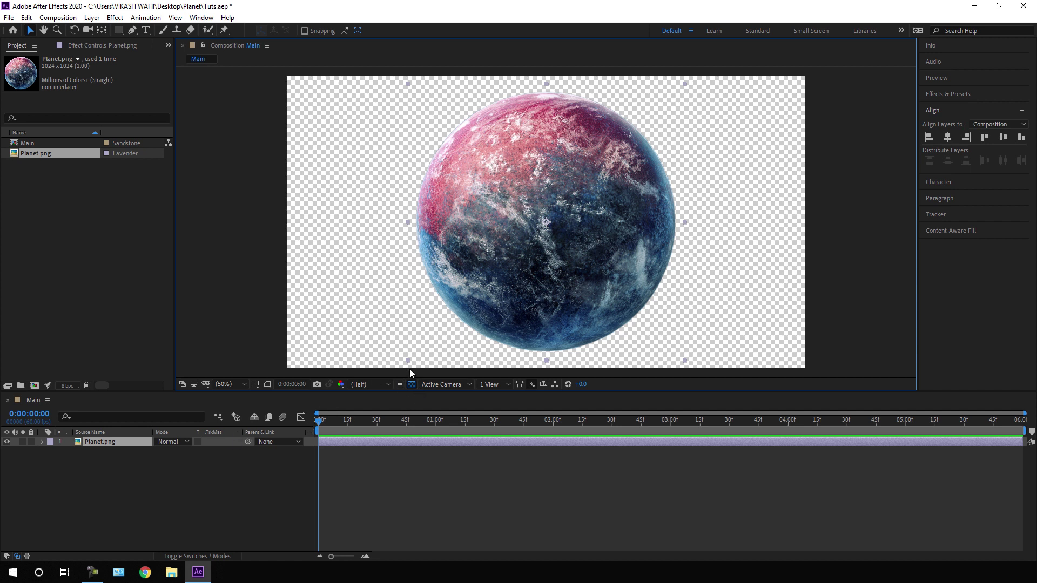
pyautogui.click(411, 384)
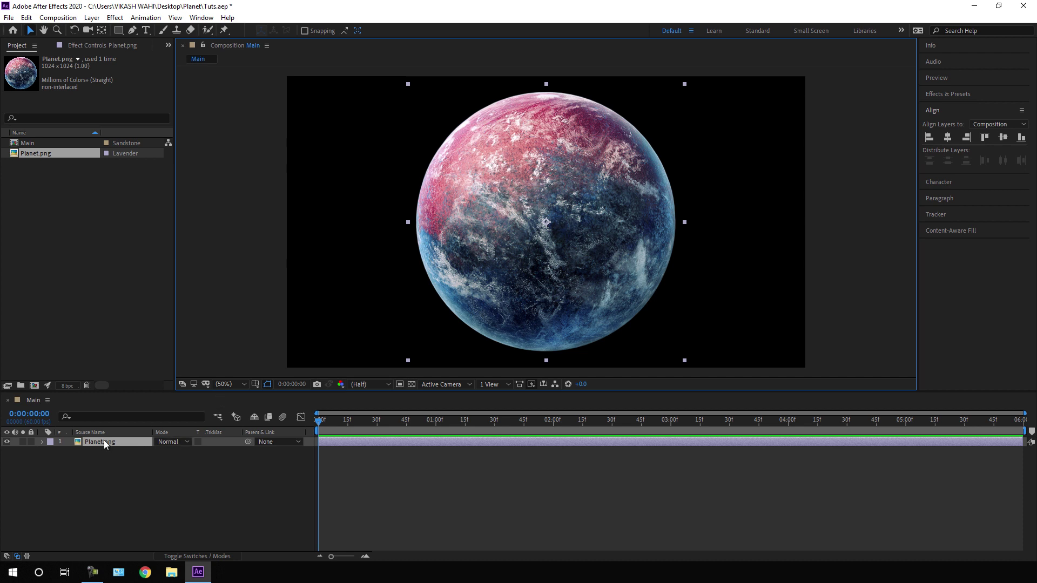
# Add an elliptical mask fitting the Planet.png layer and reveal Mask 1's properties.
pyautogui.moveTo(119, 31); pyautogui.dragTo(171, 55)
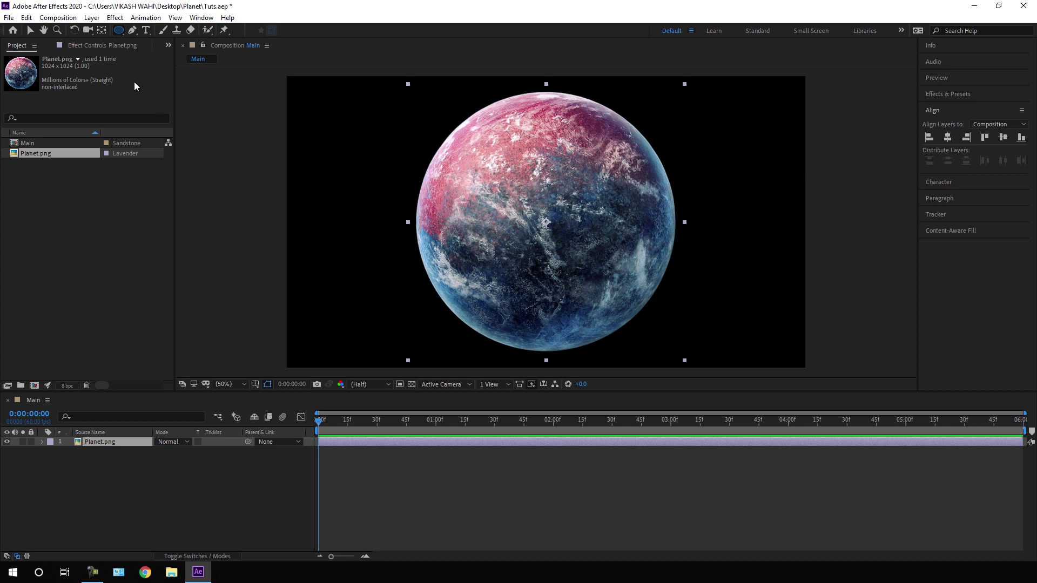
pyautogui.doubleClick(119, 31)
pyautogui.press('v')
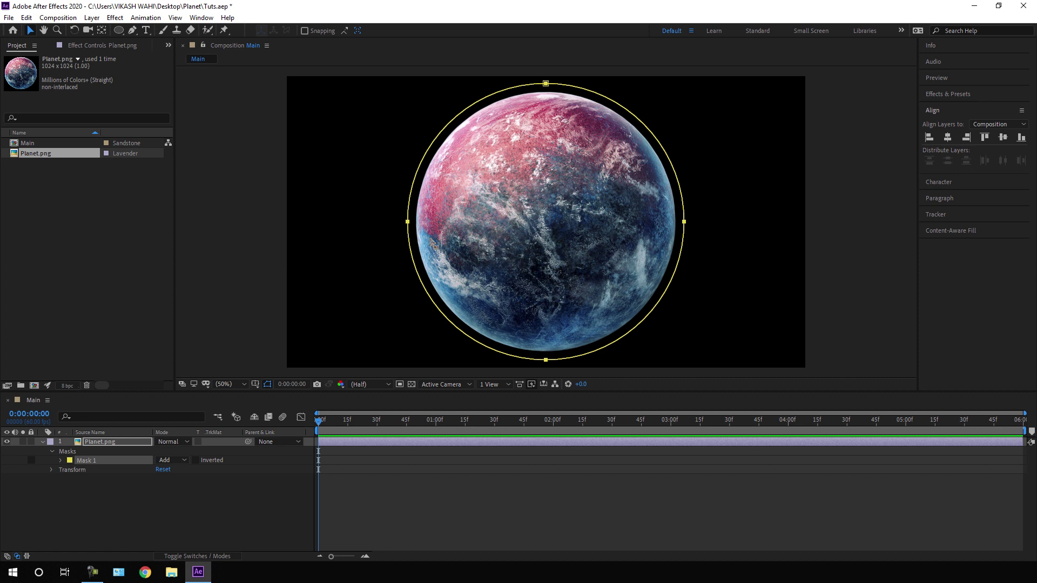
pyautogui.click(61, 461)
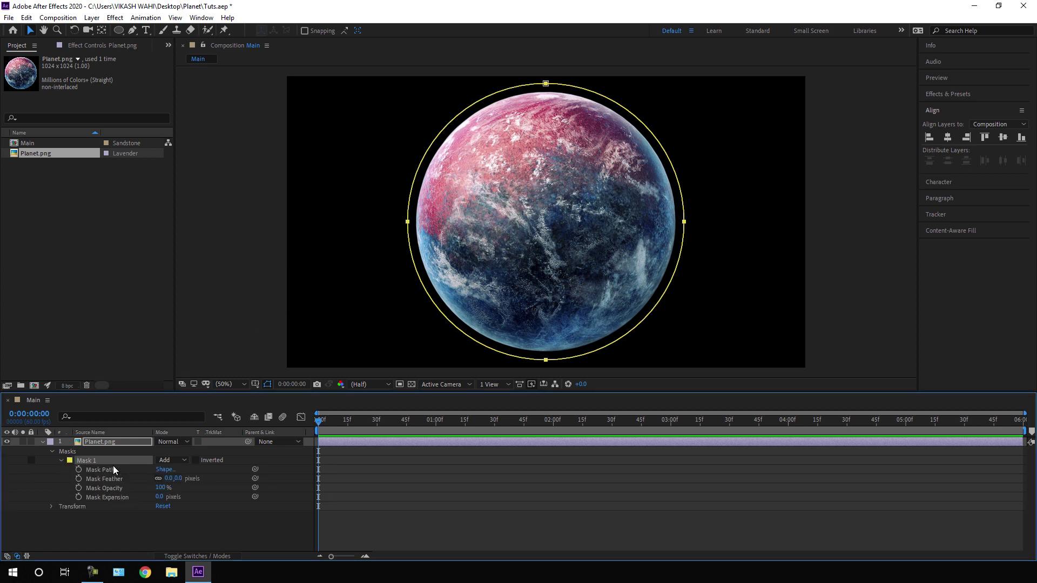
# Set Mask Feather to 200, invert the mask, and set Mask Expansion to -30 pixels.
pyautogui.moveTo(179, 479); pyautogui.dragTo(184, 480)
pyautogui.click(183, 479)
pyautogui.write('20')
pyautogui.press('Return')
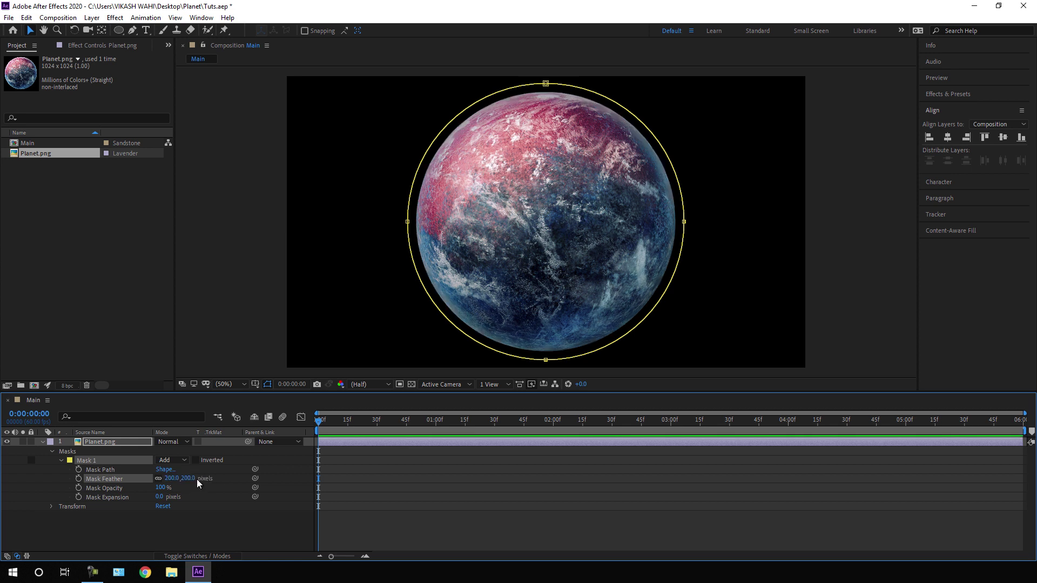
pyautogui.click(196, 461)
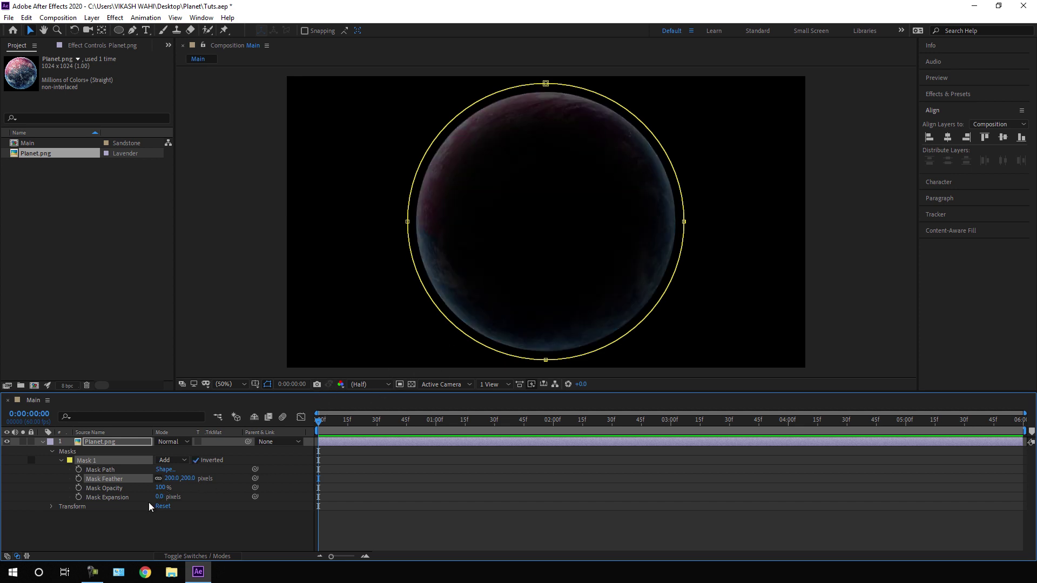
pyautogui.moveTo(159, 497); pyautogui.dragTo(151, 500)
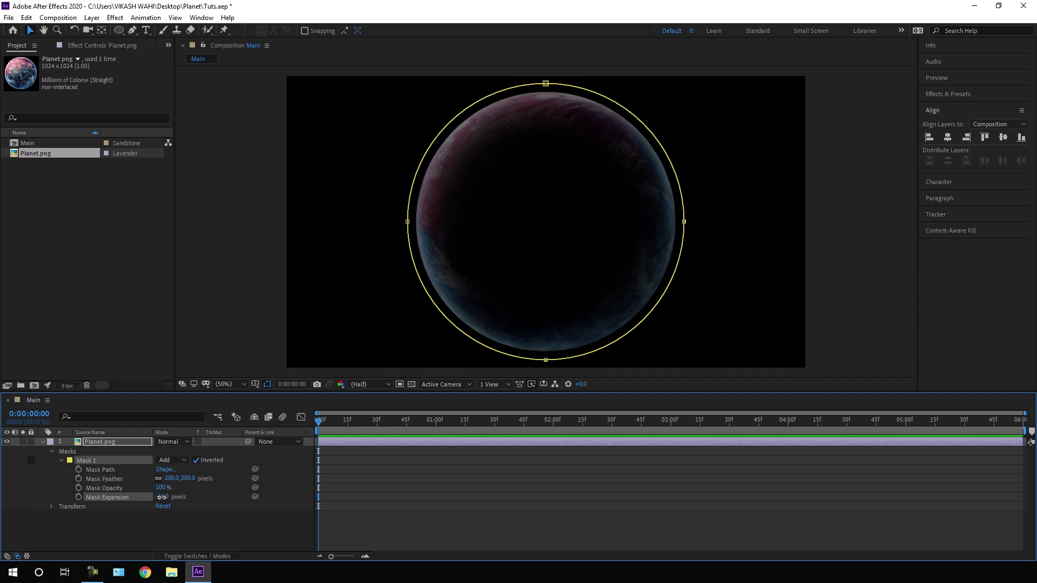
pyautogui.press('Return')
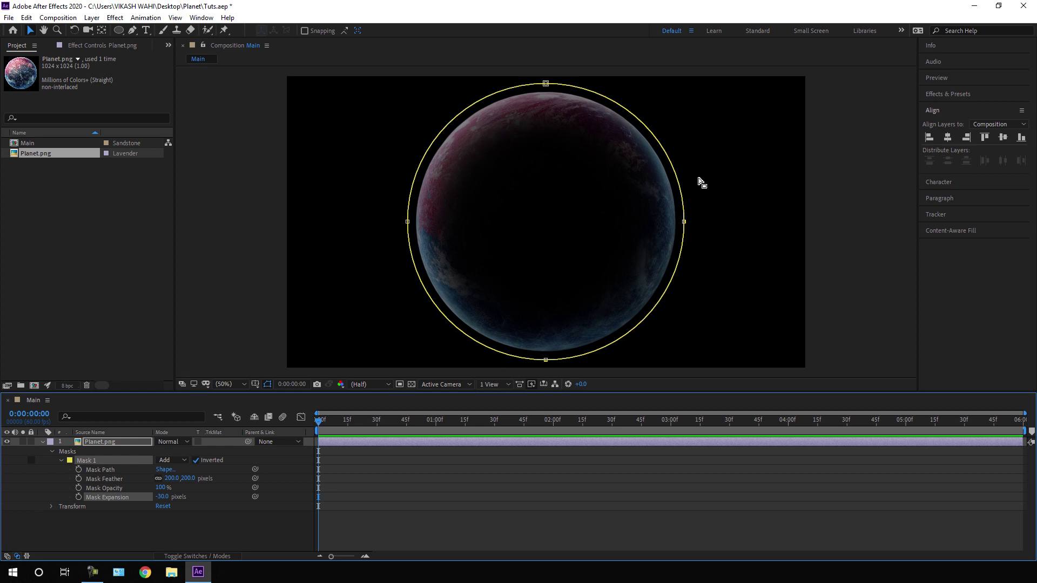
# Search 'curves' in Effects & Presets and apply Curves to the planet layer.
pyautogui.click(959, 94)
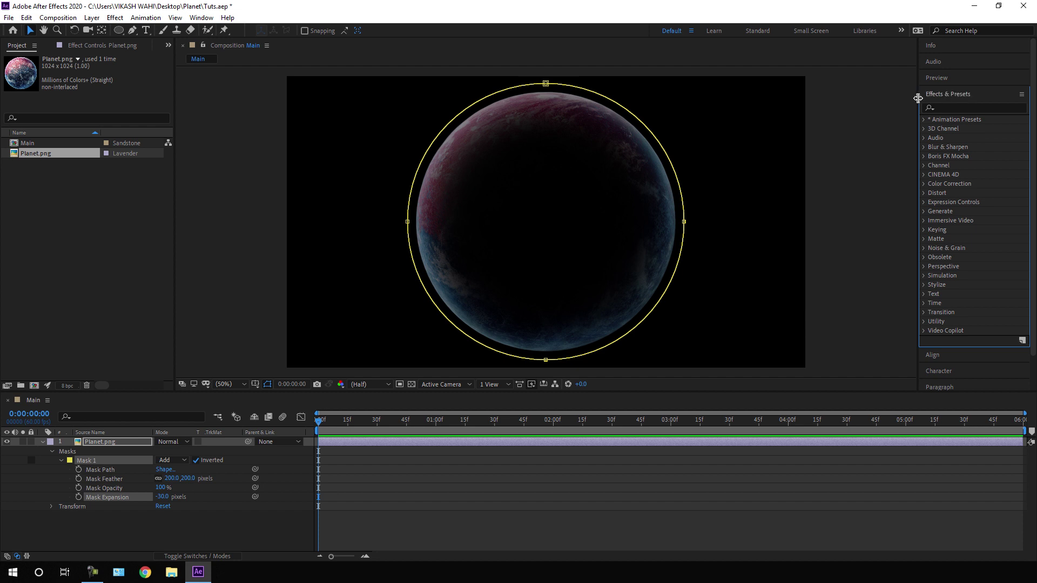
pyautogui.click(201, 17)
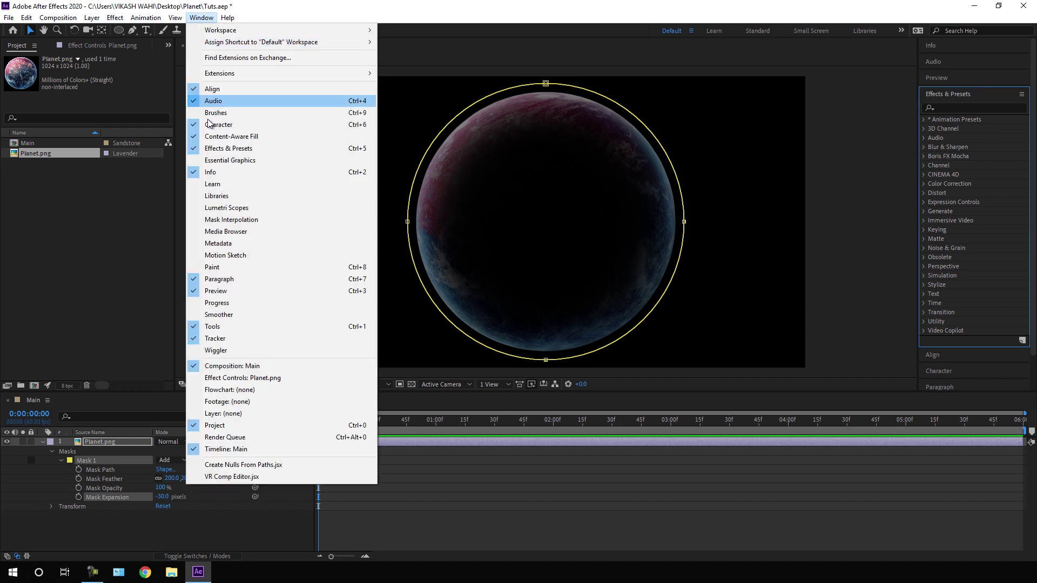
pyautogui.click(379, 6)
pyautogui.click(950, 107)
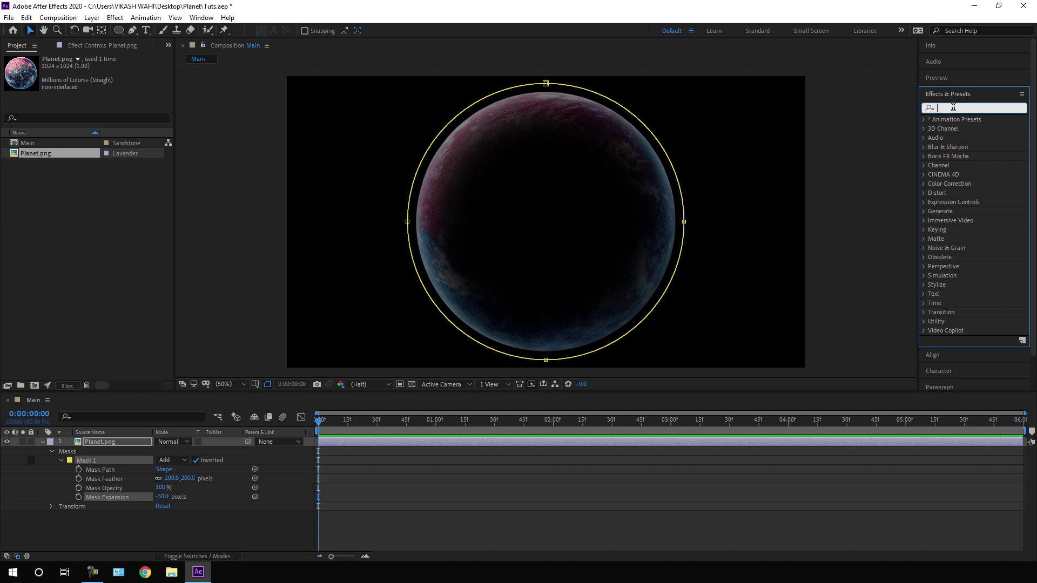
pyautogui.write('curves')
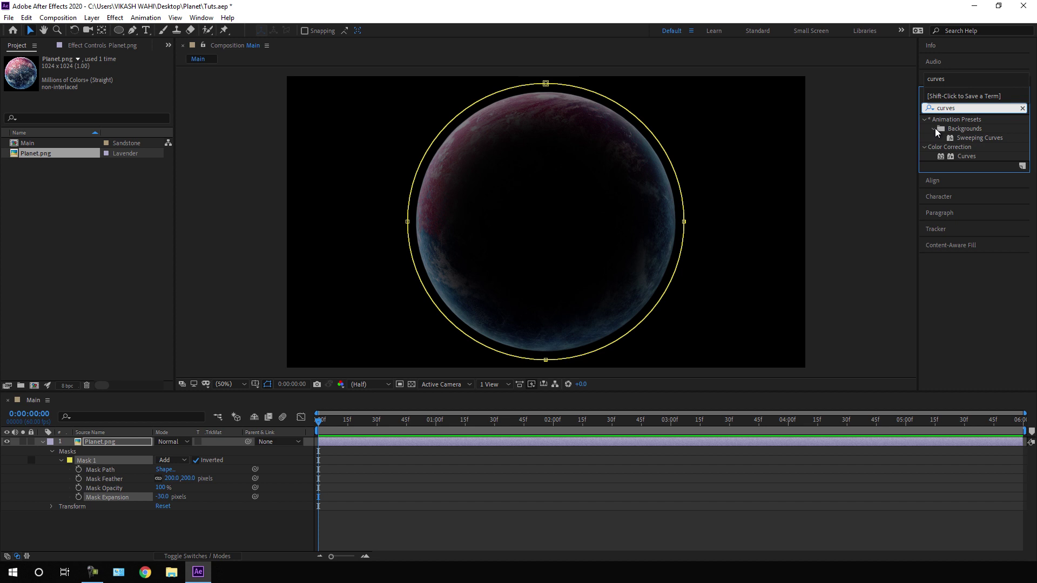
pyautogui.moveTo(968, 157); pyautogui.dragTo(103, 444)
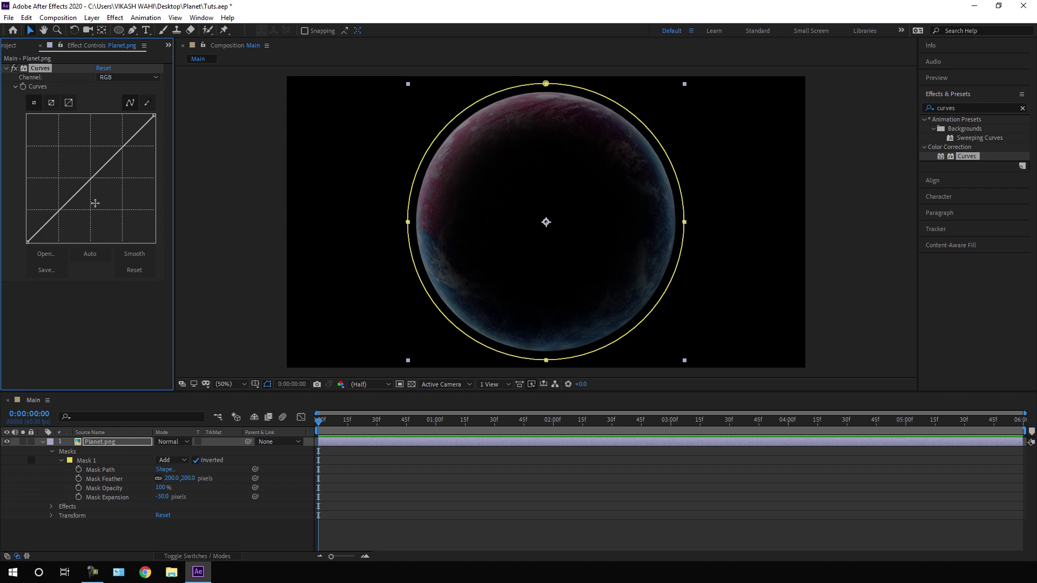
# Darken the planet by raising the RGB black point and boost the Blue channel curve.
pyautogui.moveTo(36, 242); pyautogui.dragTo(108, 280)
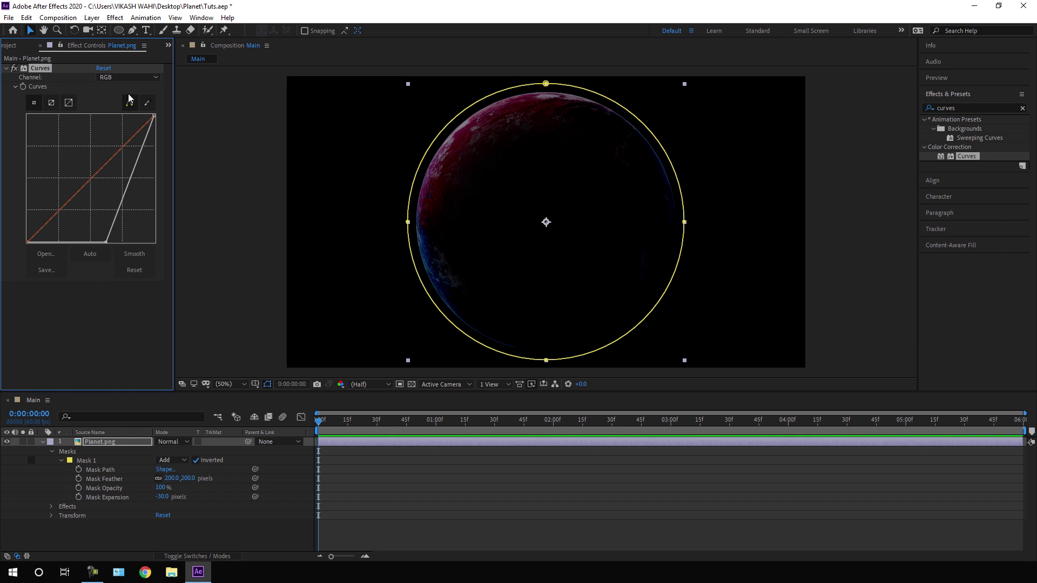
pyautogui.click(129, 77)
pyautogui.click(123, 125)
pyautogui.moveTo(89, 179); pyautogui.dragTo(82, 174)
pyautogui.moveTo(380, 427); pyautogui.dragTo(462, 438)
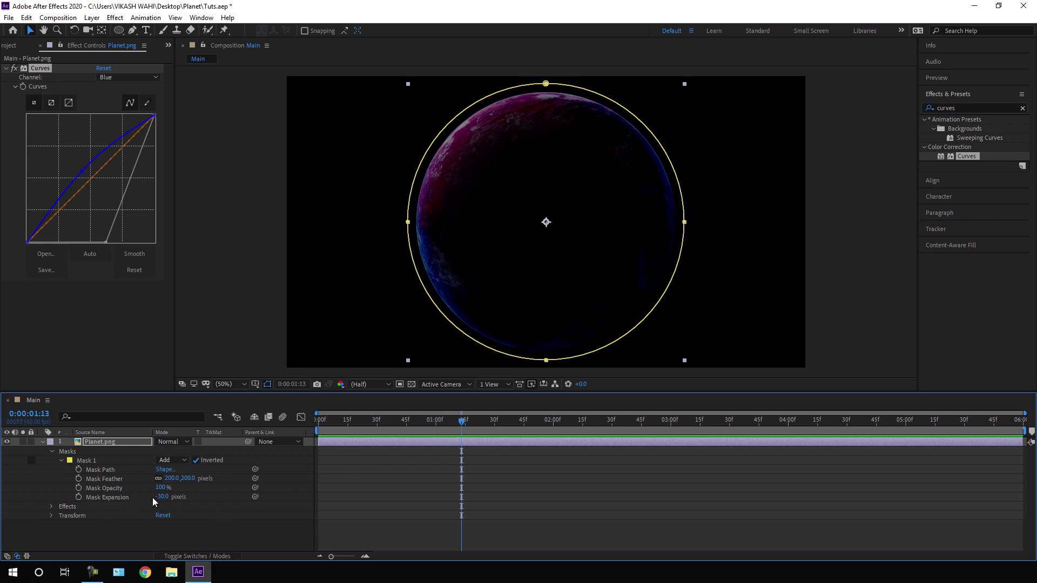
pyautogui.moveTo(485, 422); pyautogui.dragTo(552, 438)
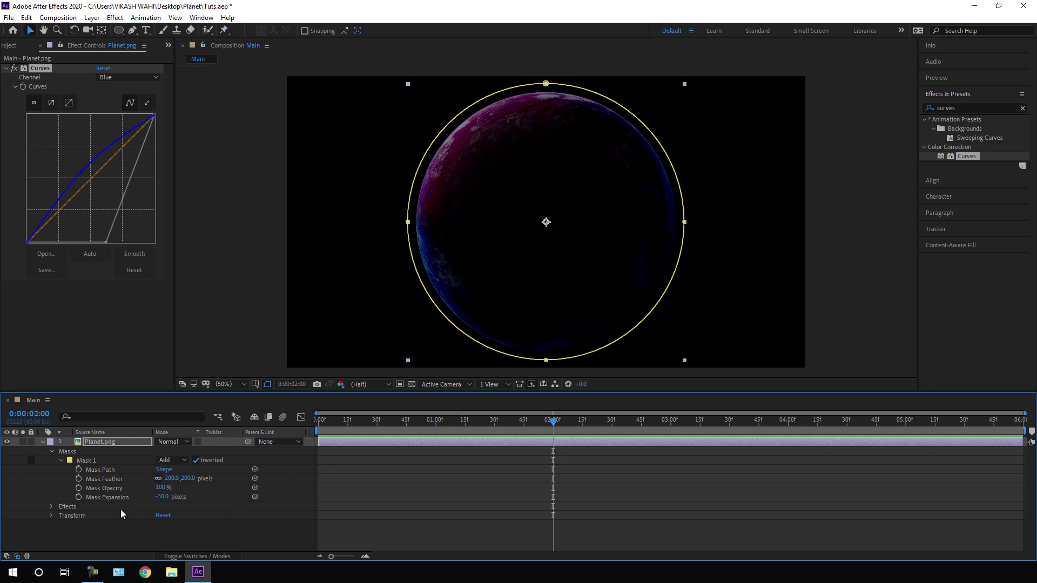
# Keyframe Mask Expansion at -30 near two seconds and 200 pixels at 0:00, then preview.
pyautogui.click(79, 497)
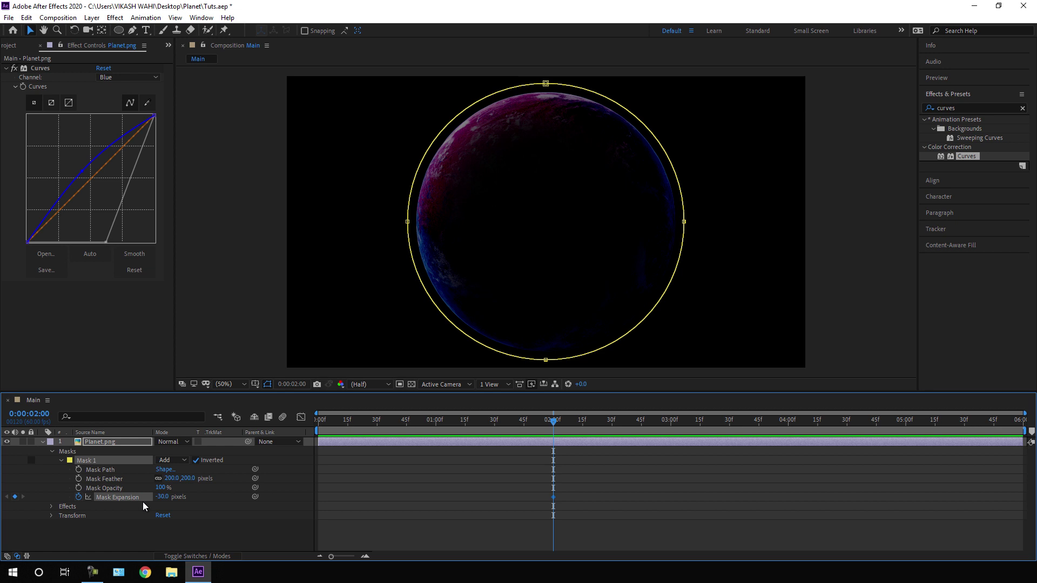
pyautogui.moveTo(535, 420); pyautogui.dragTo(299, 442)
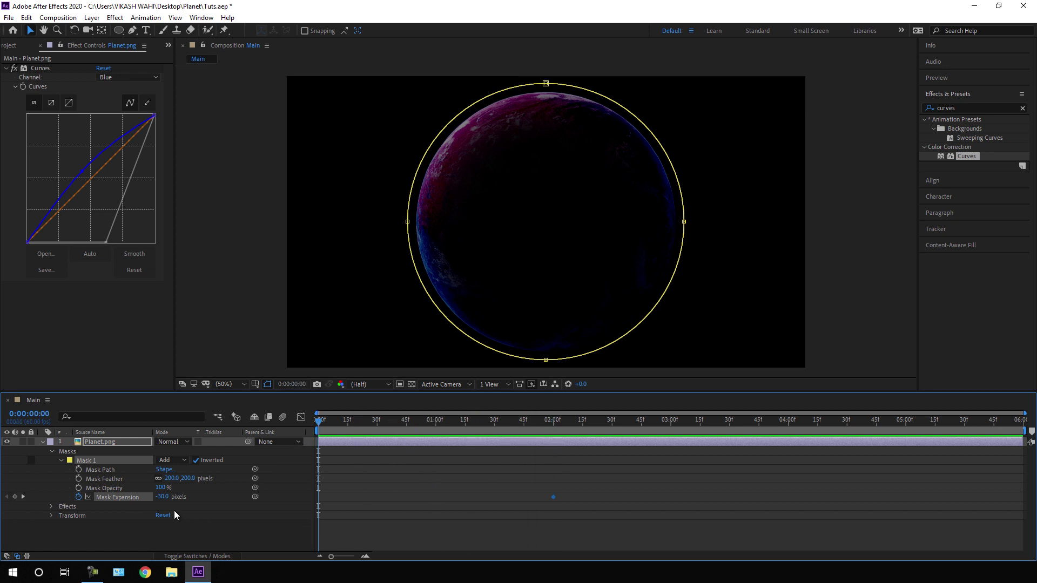
pyautogui.moveTo(164, 504); pyautogui.dragTo(208, 506)
pyautogui.click(162, 497)
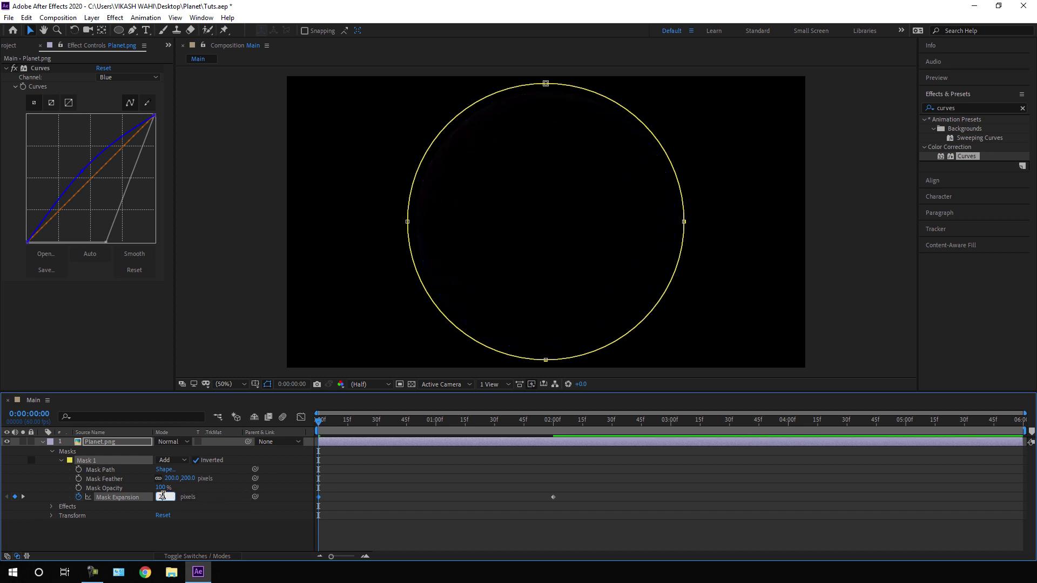
pyautogui.write('200')
pyautogui.press('Return')
pyautogui.moveTo(336, 429); pyautogui.dragTo(557, 432)
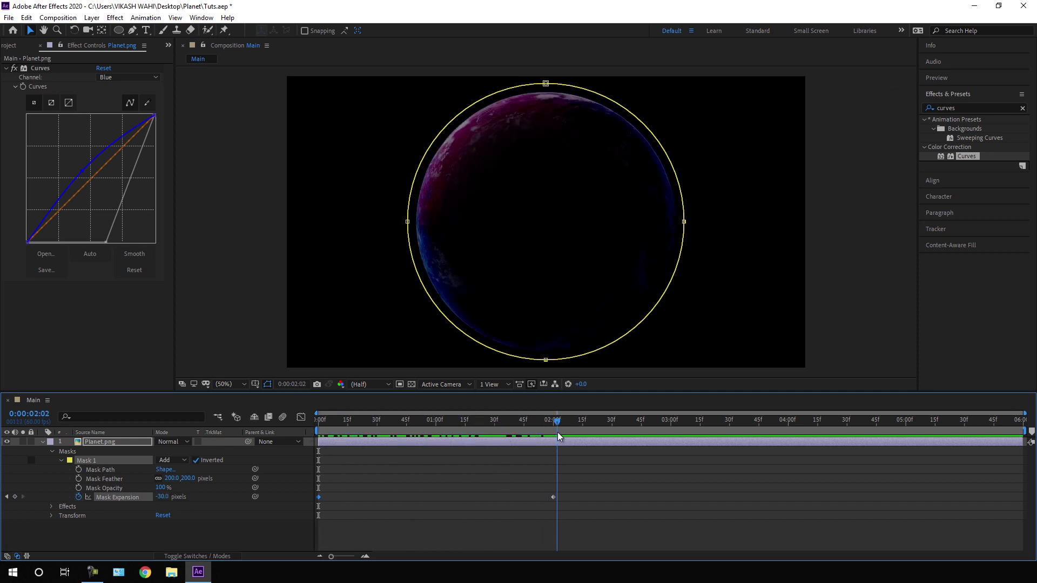
pyautogui.click(42, 441)
pyautogui.click(100, 443)
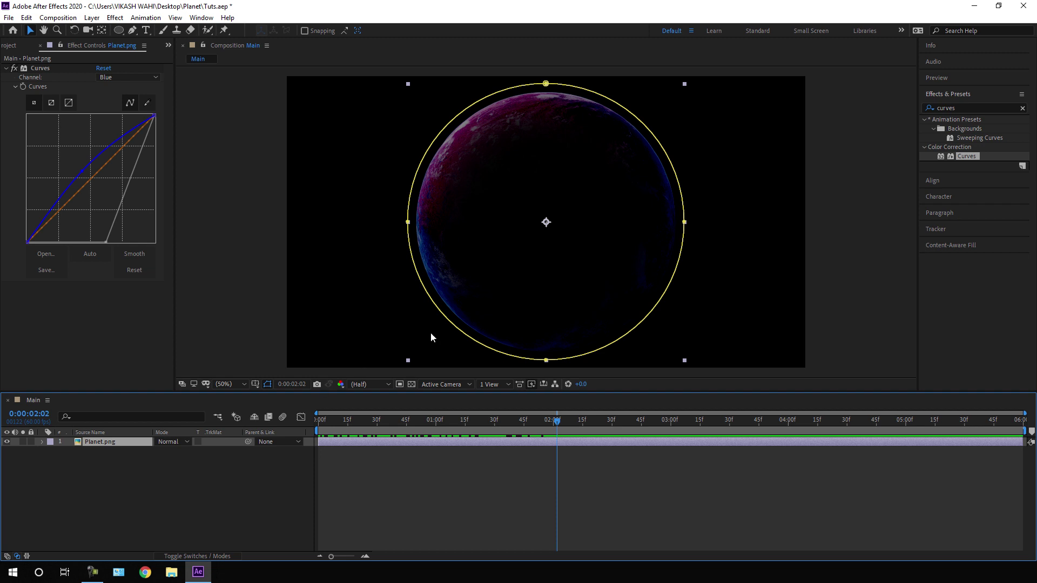
# Apply Glow to Planet.png, collapse the Glow and Curves settings, and hide the mask outline.
pyautogui.click(1022, 109)
pyautogui.click(1002, 108)
pyautogui.write('glow')
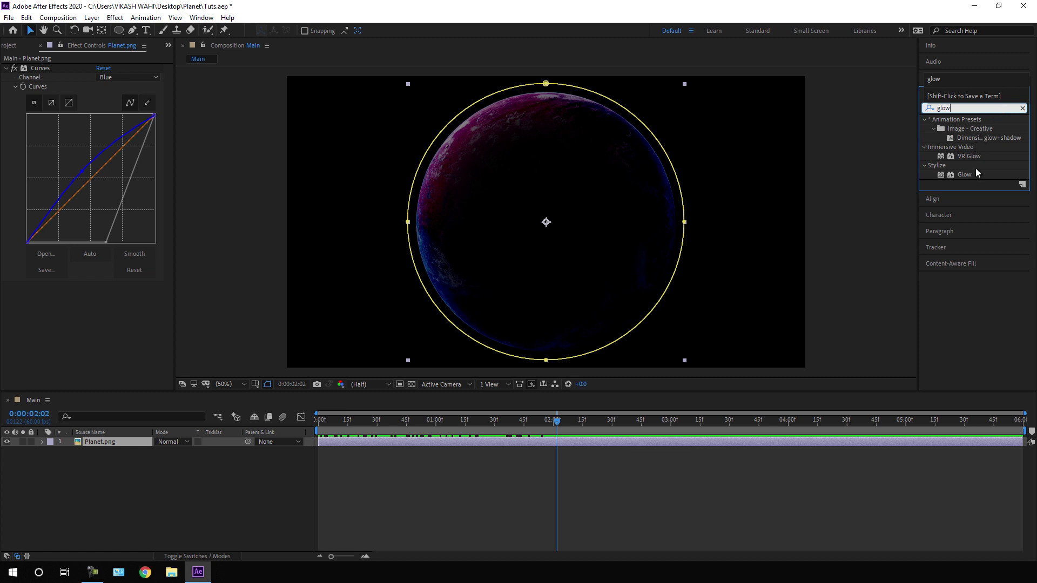
pyautogui.moveTo(965, 174); pyautogui.dragTo(113, 443)
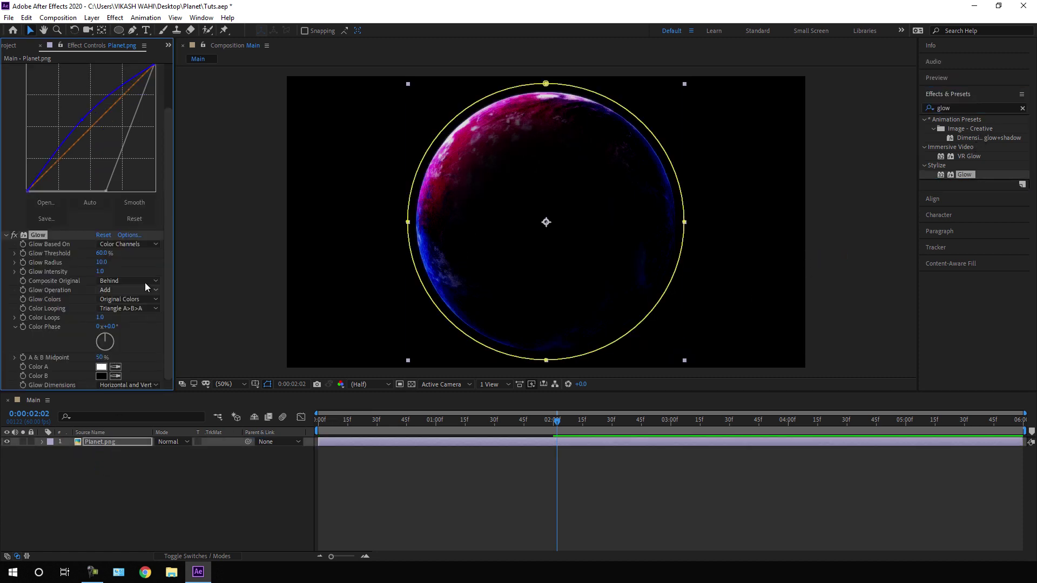
pyautogui.click(6, 236)
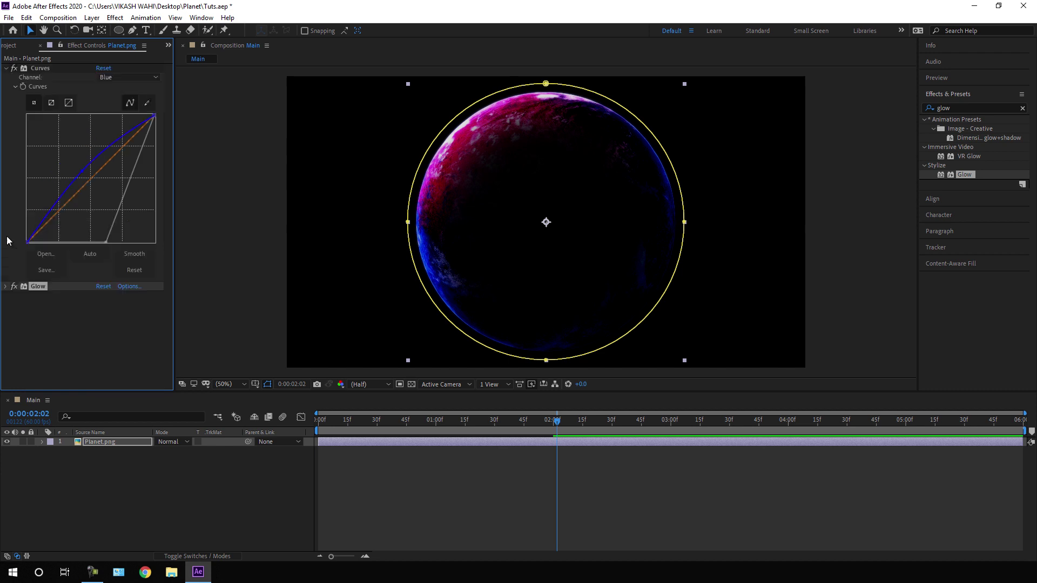
pyautogui.click(6, 68)
pyautogui.click(110, 442)
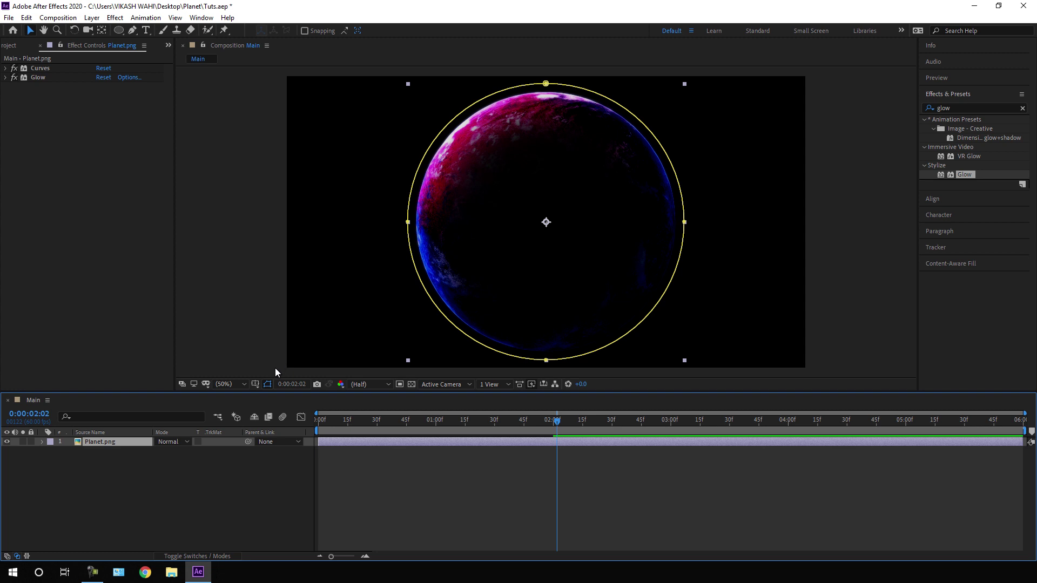
pyautogui.click(267, 384)
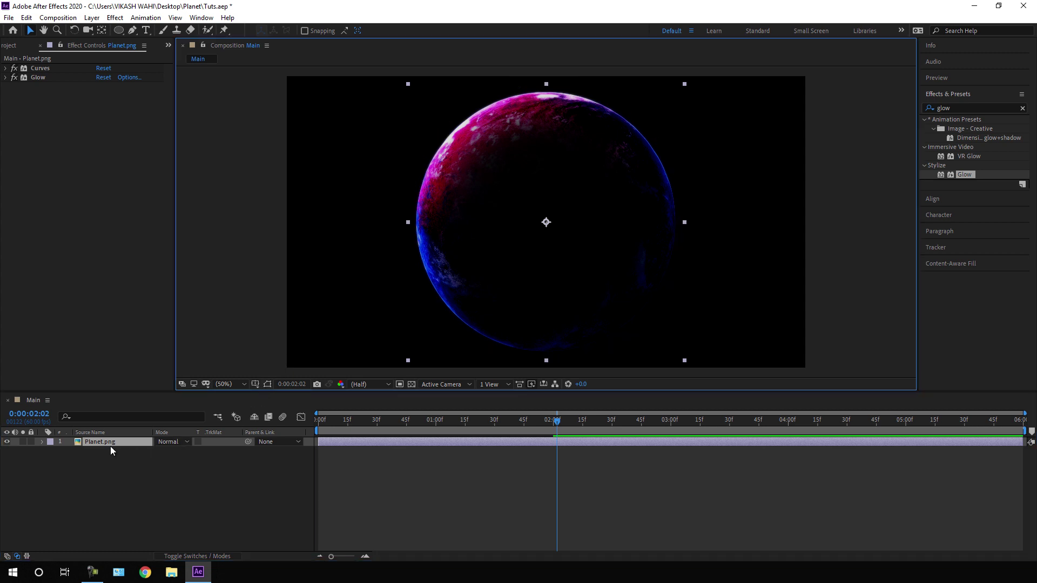
# Set the planet layer's Scale to 200%.
pyautogui.press('s')
pyautogui.moveTo(196, 453); pyautogui.dragTo(220, 452)
pyautogui.click(189, 451)
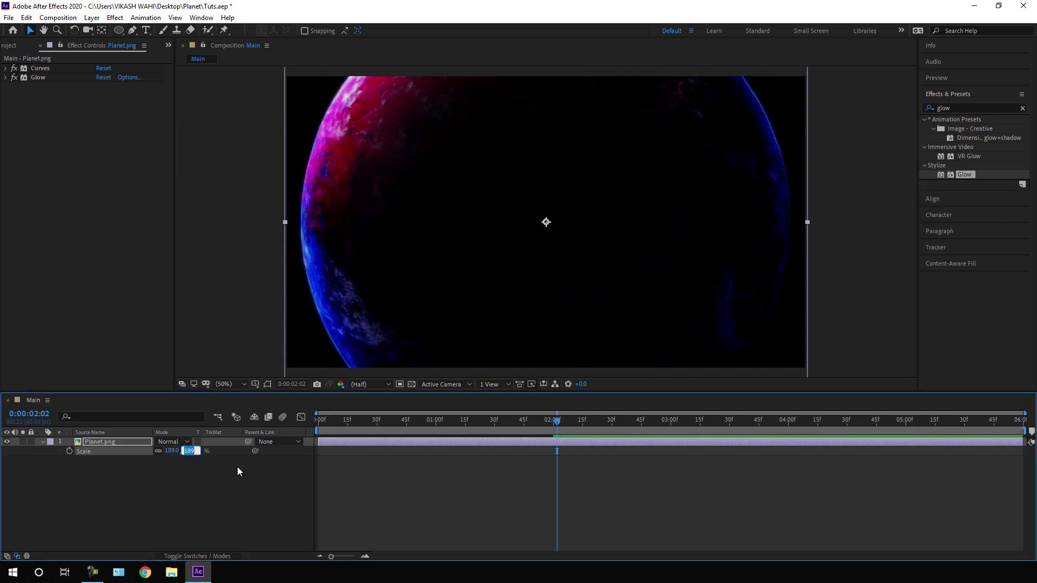
pyautogui.write('200')
pyautogui.press('Return')
# Nudge the planet down in large steps until only its top arc shows.
pyautogui.click(125, 443)
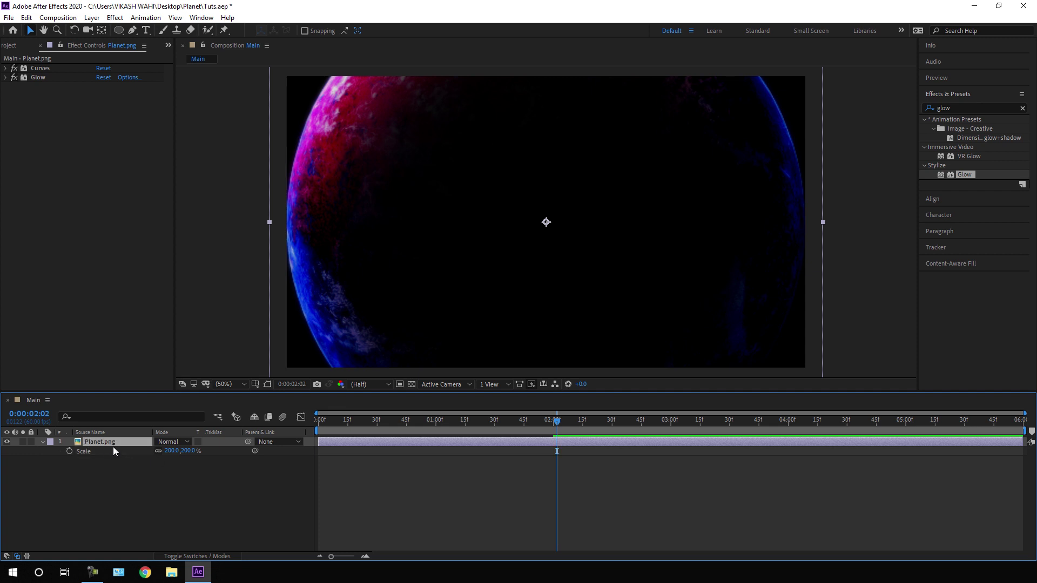
pyautogui.hotkey('shift', 'Down')
pyautogui.hotkey('shift', 'Down')
pyautogui.hotkey('shift', 'Down')
pyautogui.hotkey('shift', 'Down')
pyautogui.hotkey('shift', 'Down')
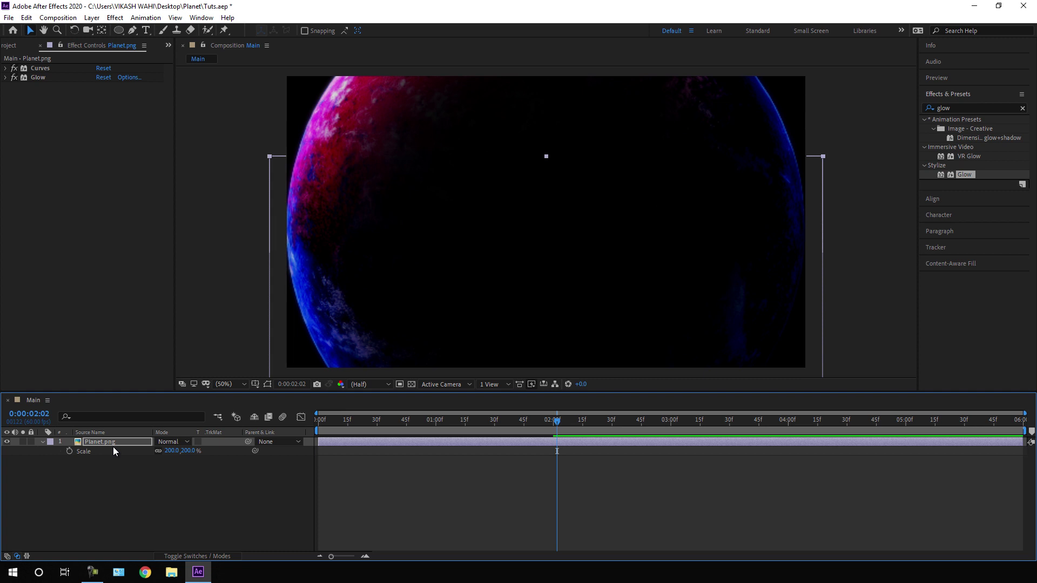
pyautogui.hotkey('shift', 'Down')
pyautogui.hotkey('shift', 'Down')
pyautogui.hotkey('shift', 'Down')
pyautogui.hotkey('shift', 'Down')
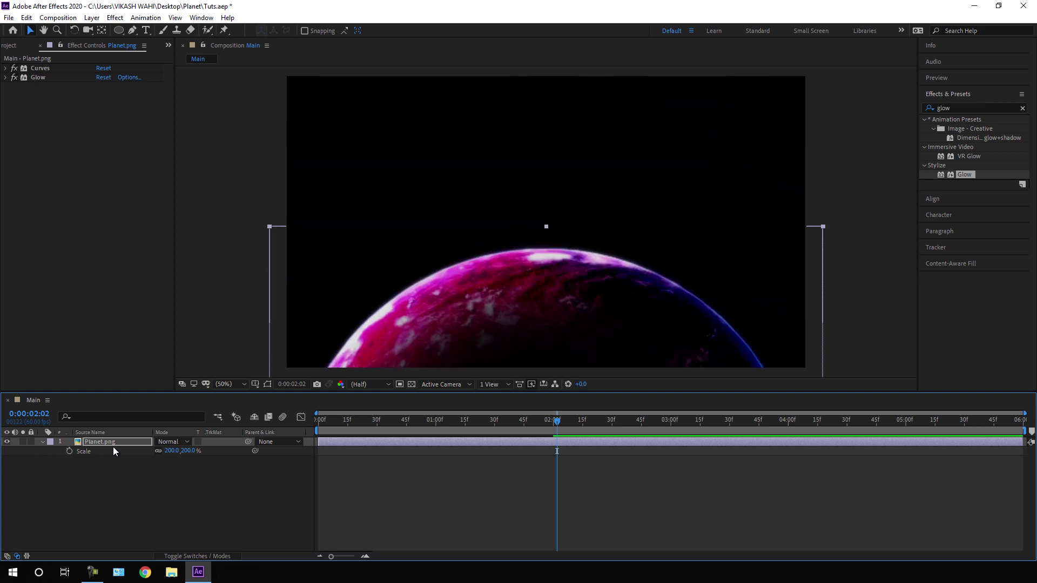
pyautogui.hotkey('shift', 'Down')
pyautogui.hotkey('shift', 'Down')
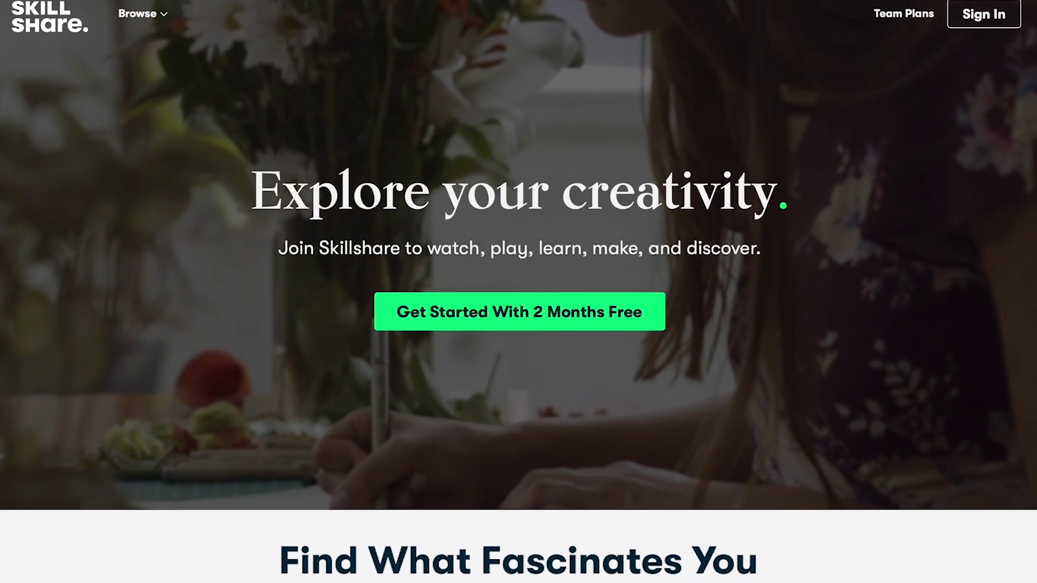
# Scroll down through Skillshare pages to a botanical class's student project gallery.
pyautogui.scroll(-6, 518, 292)
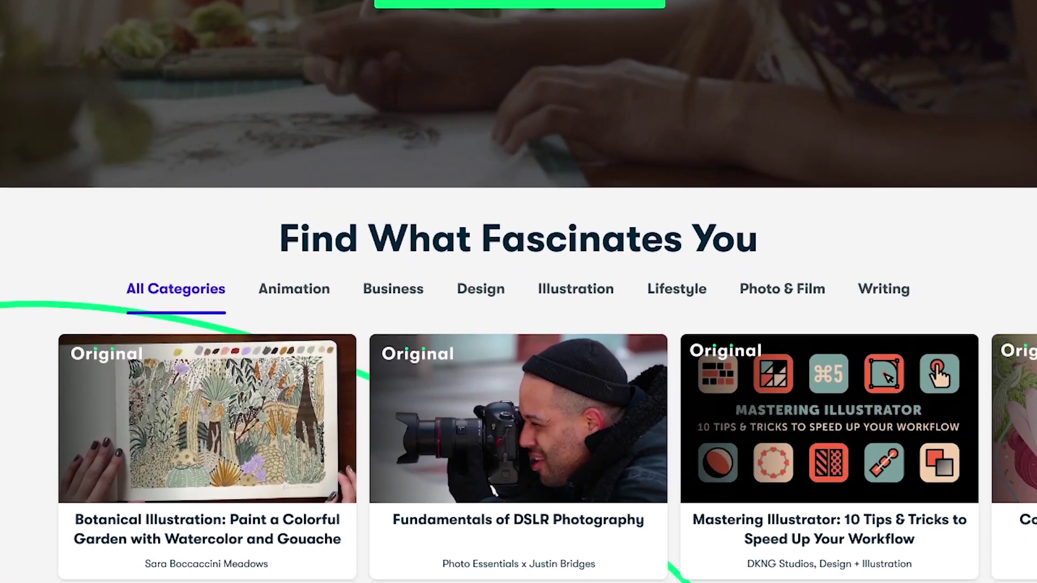
pyautogui.scroll(-3, 518, 291)
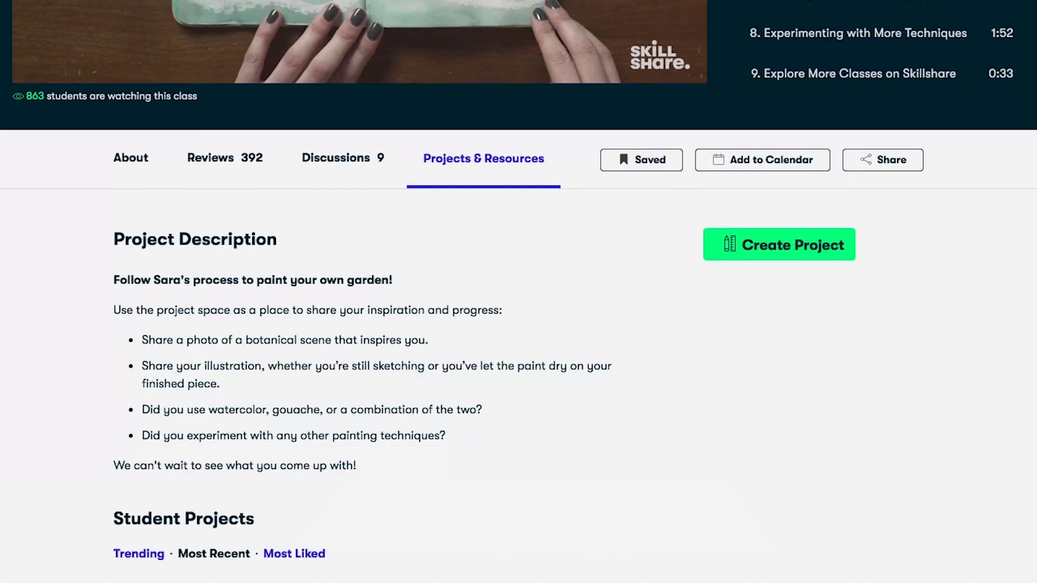
pyautogui.scroll(-1, 519, 292)
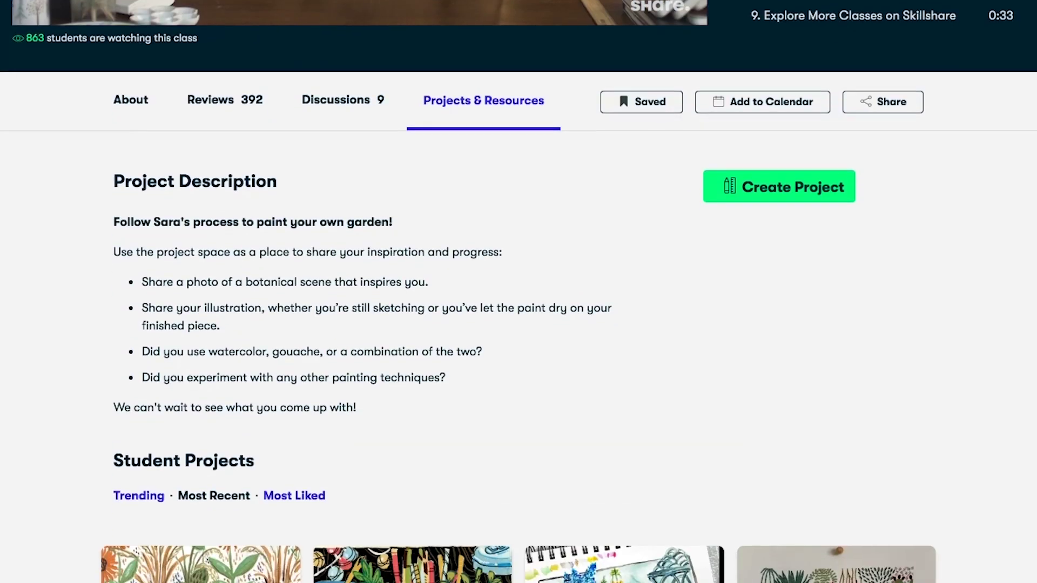
pyautogui.scroll(-7, 519, 292)
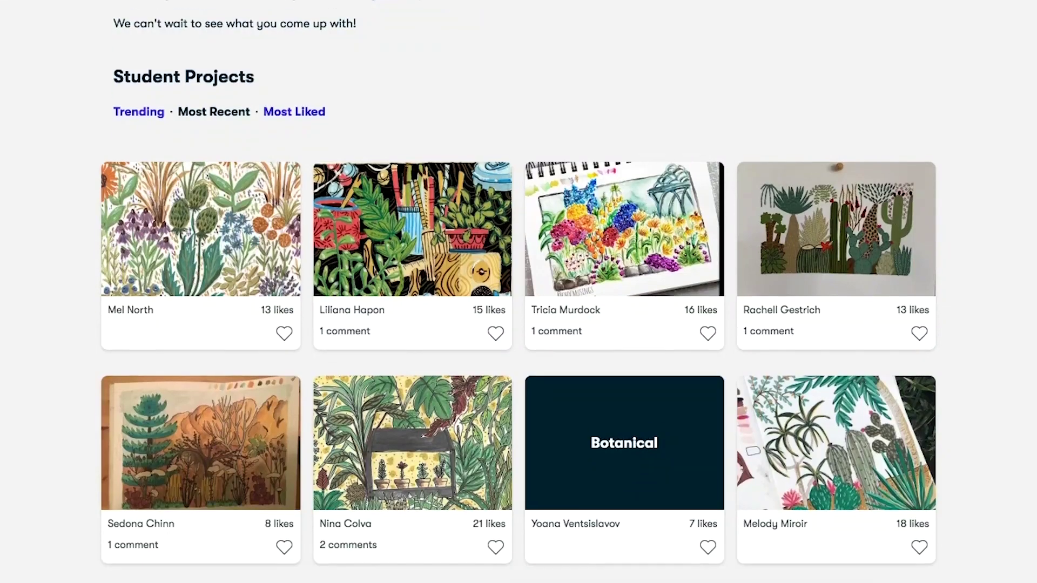
pyautogui.scroll(-6, 518, 292)
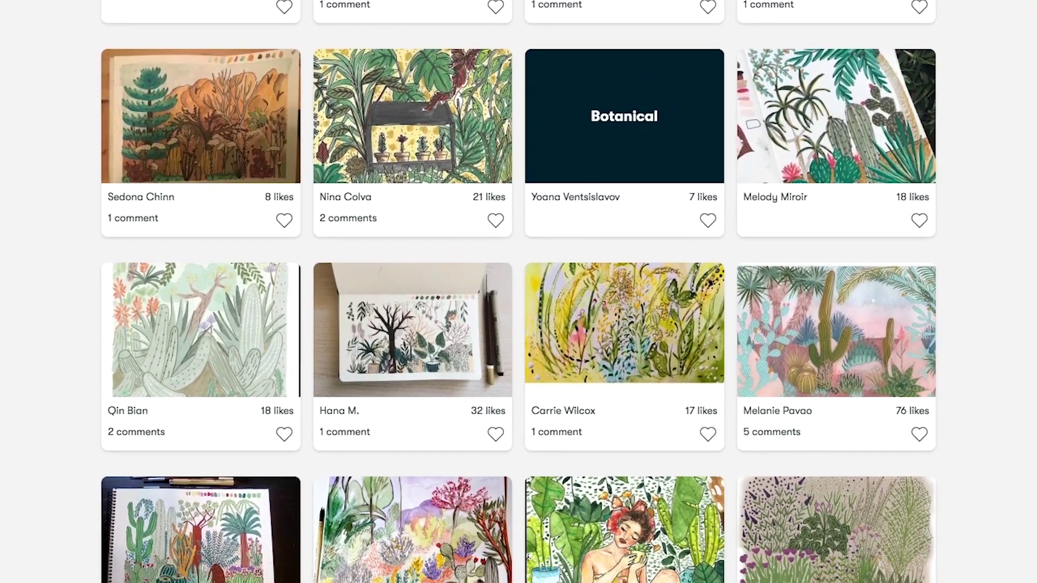
pyautogui.scroll(-1, 518, 291)
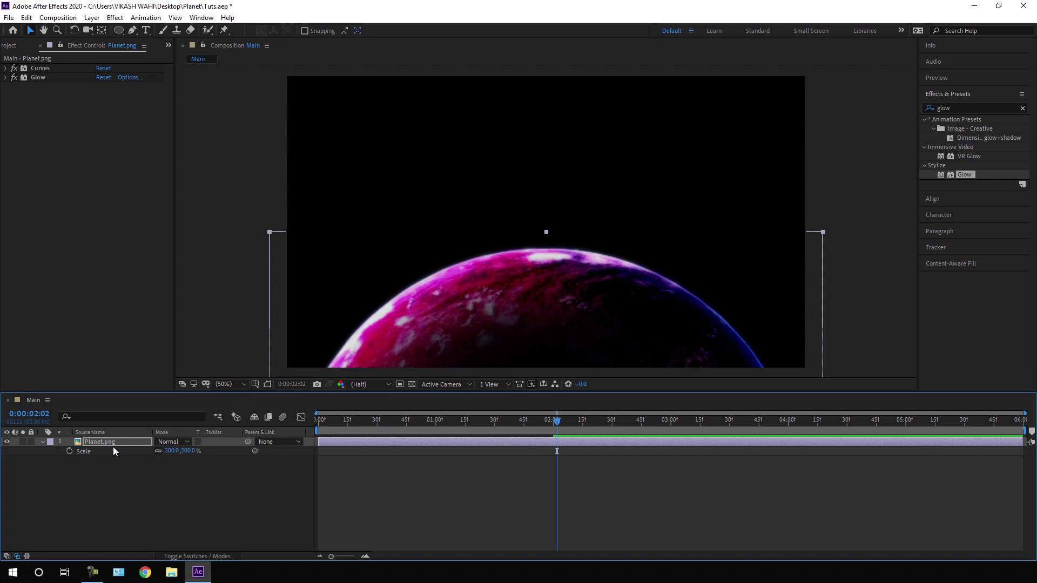
# Set the planet's Rotation to -30° at the last frame and add a rotation keyframe.
pyautogui.press('Return')
pyautogui.press('r')
pyautogui.press('space')
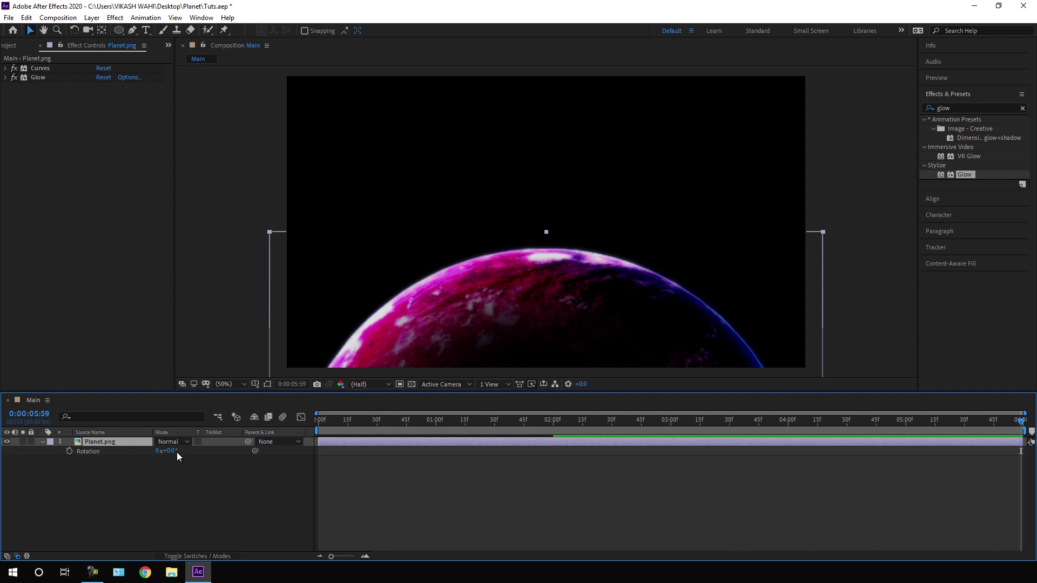
pyautogui.moveTo(172, 451)
pyautogui.mouseDown()
pyautogui.moveTo(184, 452)
pyautogui.moveTo(162, 453)
pyautogui.moveTo(171, 457)
pyautogui.mouseUp()
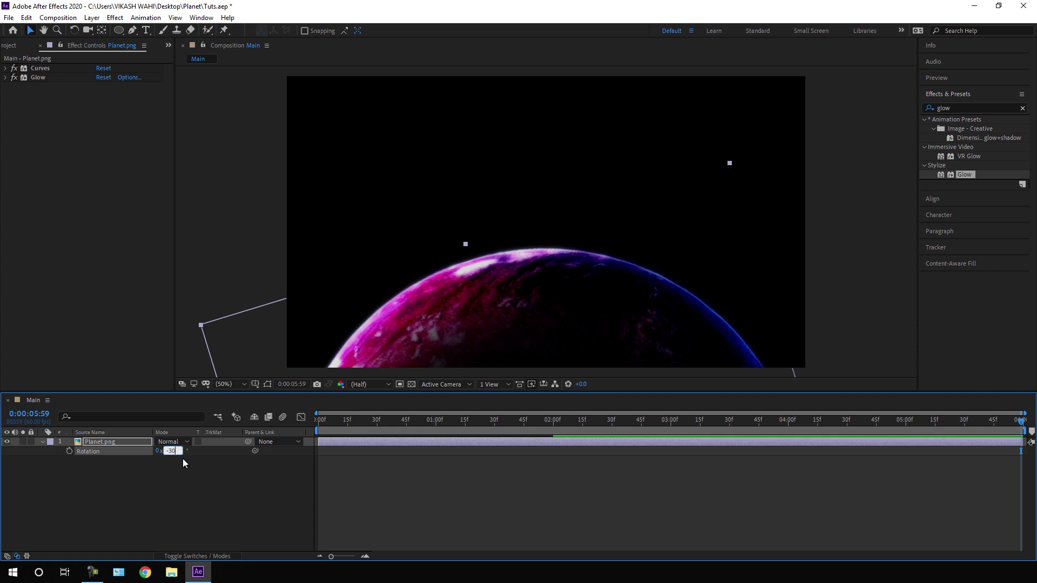
pyautogui.write('0')
pyautogui.press('Return')
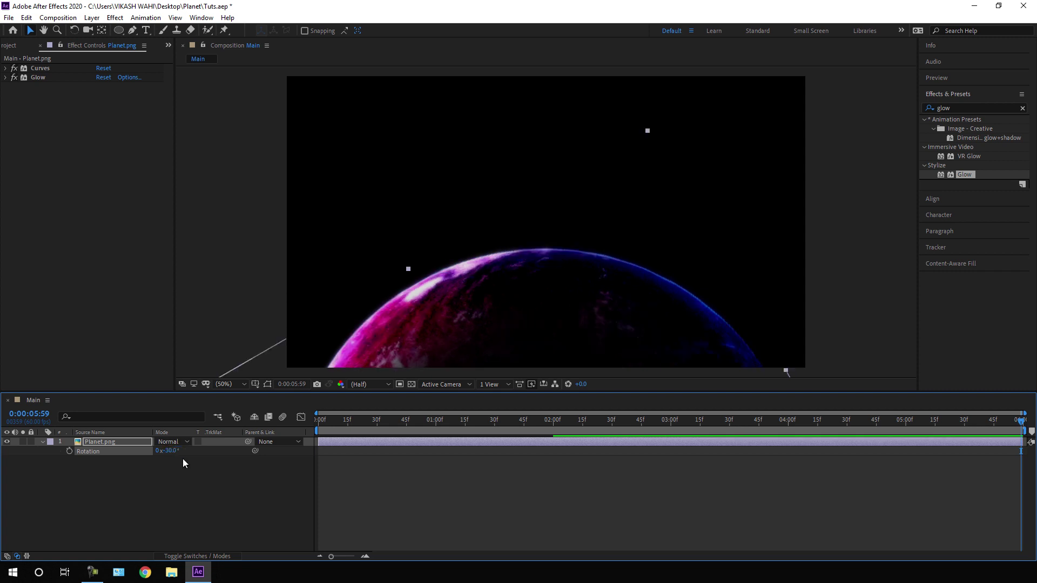
pyautogui.click(69, 451)
# Set Rotation to -20° at the first frame, scrub to check, and collapse the layer.
pyautogui.moveTo(415, 423); pyautogui.dragTo(310, 423)
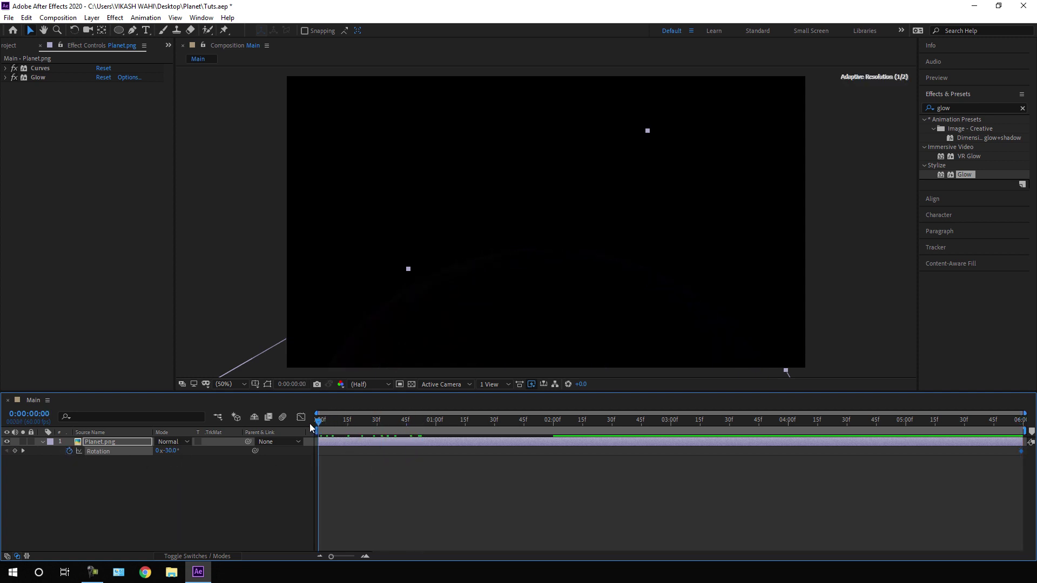
pyautogui.click(172, 451)
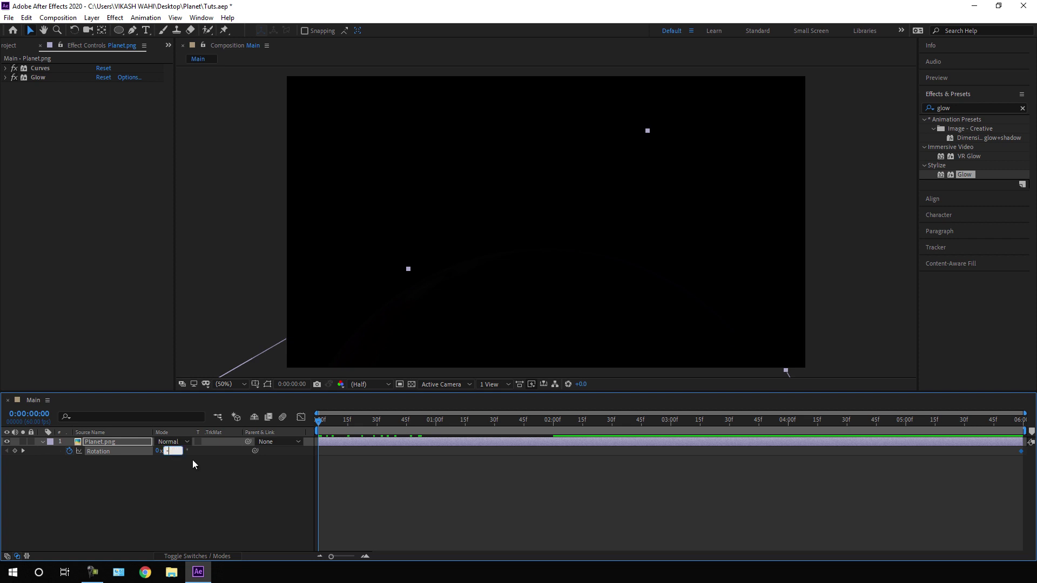
pyautogui.press('Return')
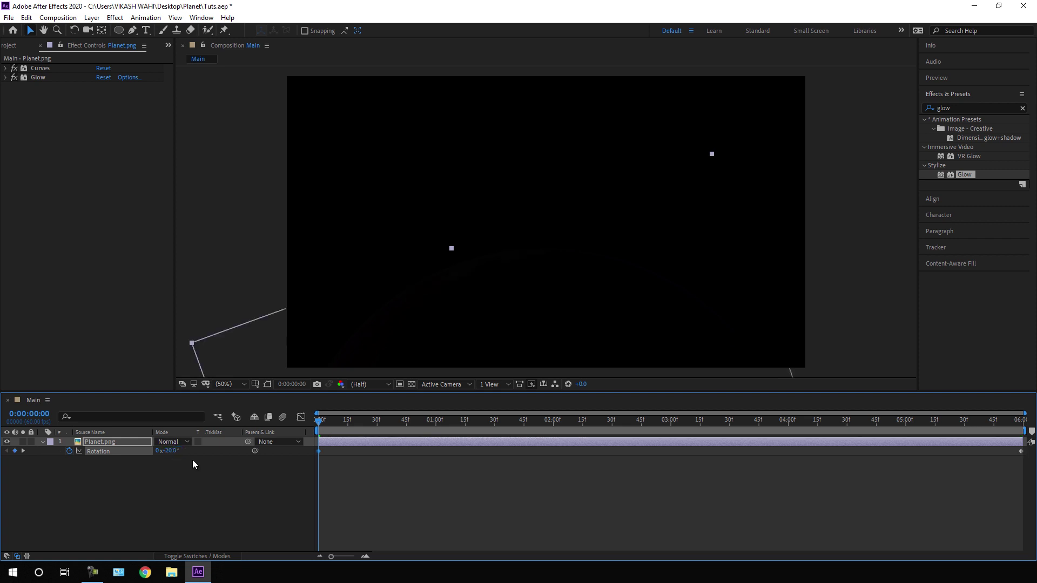
pyautogui.moveTo(319, 422); pyautogui.dragTo(1036, 468)
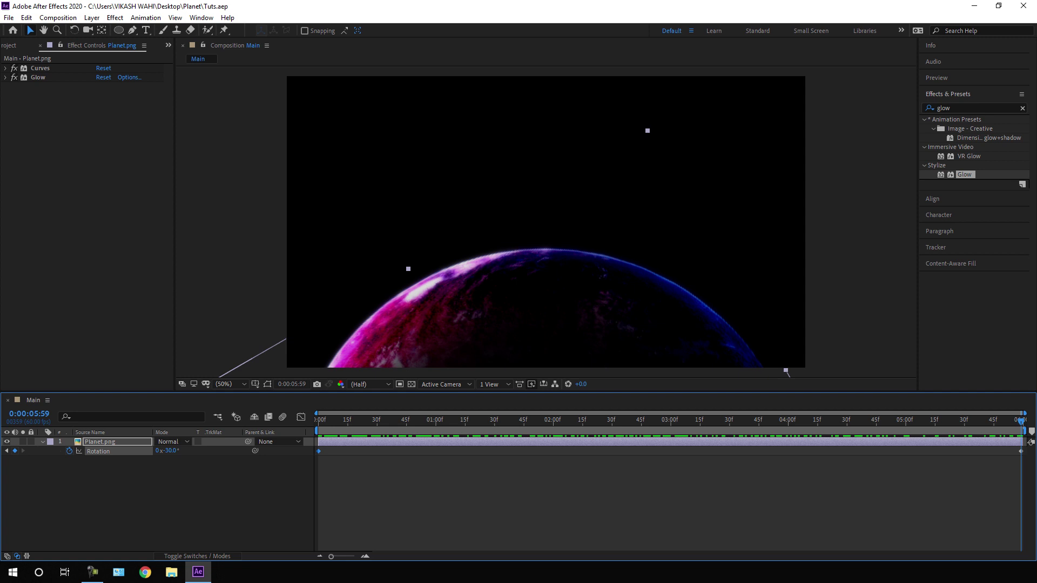
pyautogui.click(102, 441)
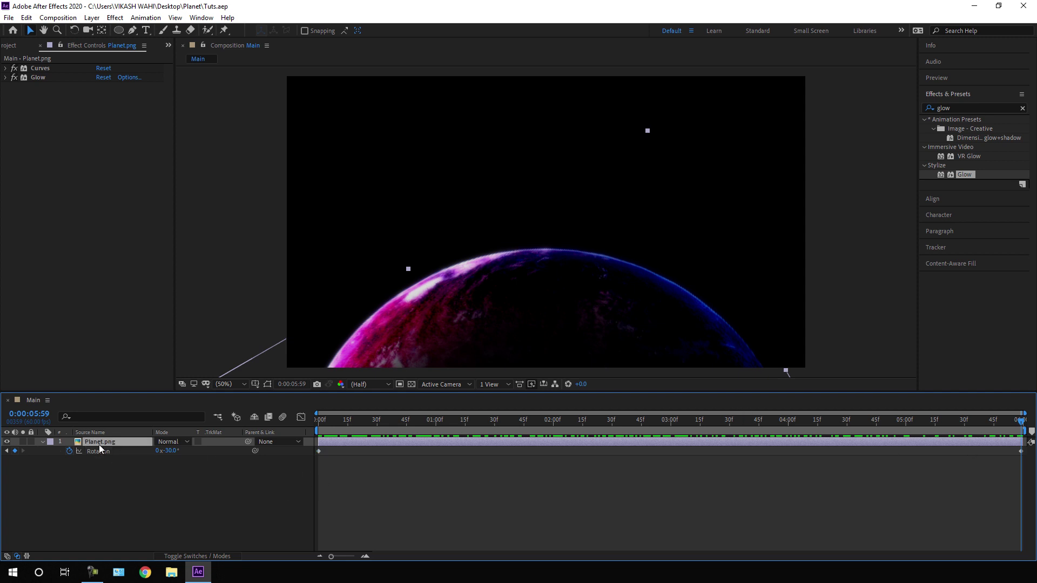
pyautogui.click(43, 442)
# Duplicate Planet.png and drag the copy's RGB curve black point right so mostly rim highlights remain.
pyautogui.hotkey('ctrl', 'd')
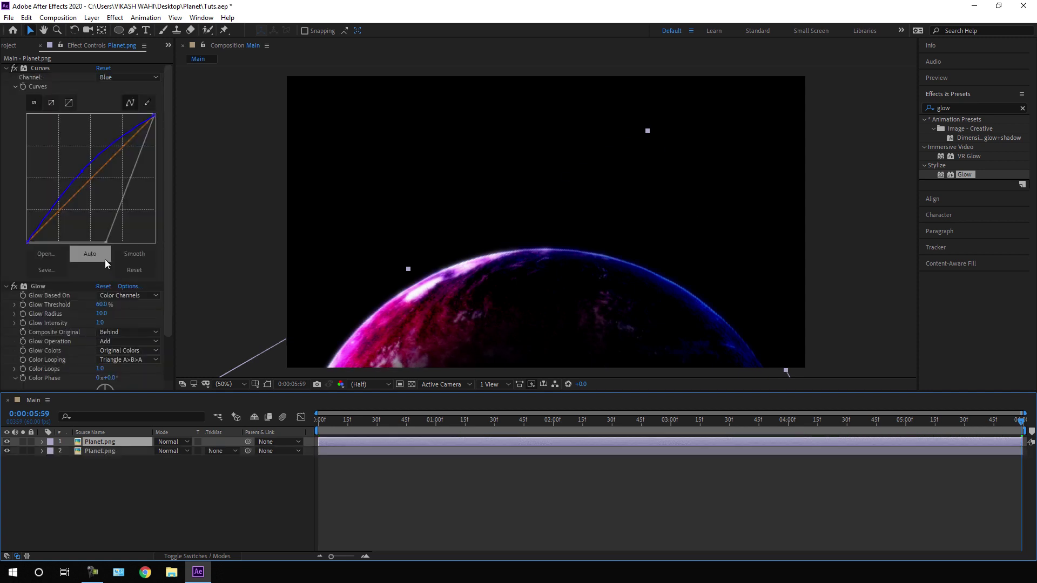
pyautogui.moveTo(107, 241); pyautogui.dragTo(126, 269)
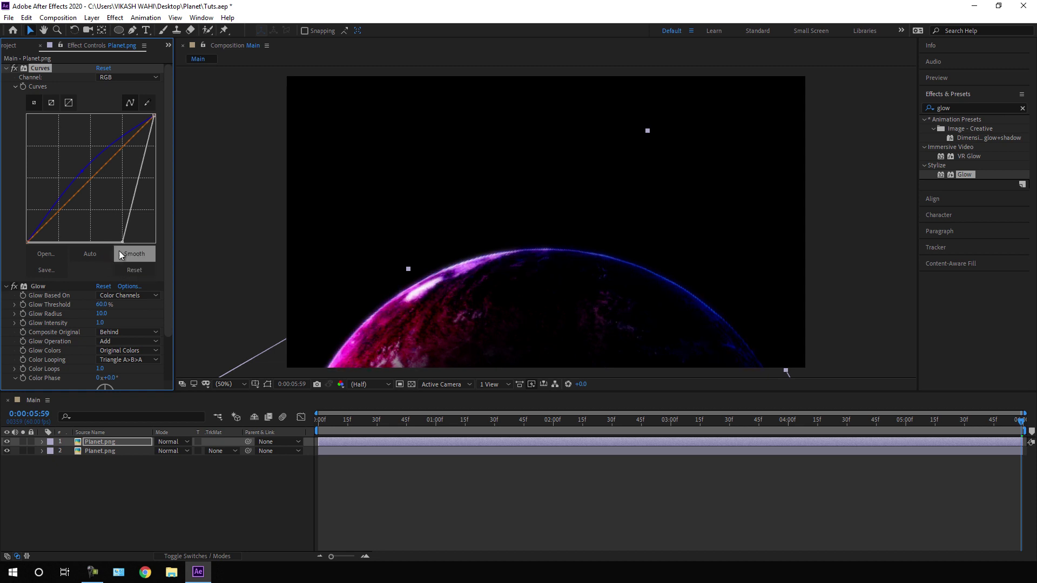
pyautogui.click(6, 69)
pyautogui.click(6, 78)
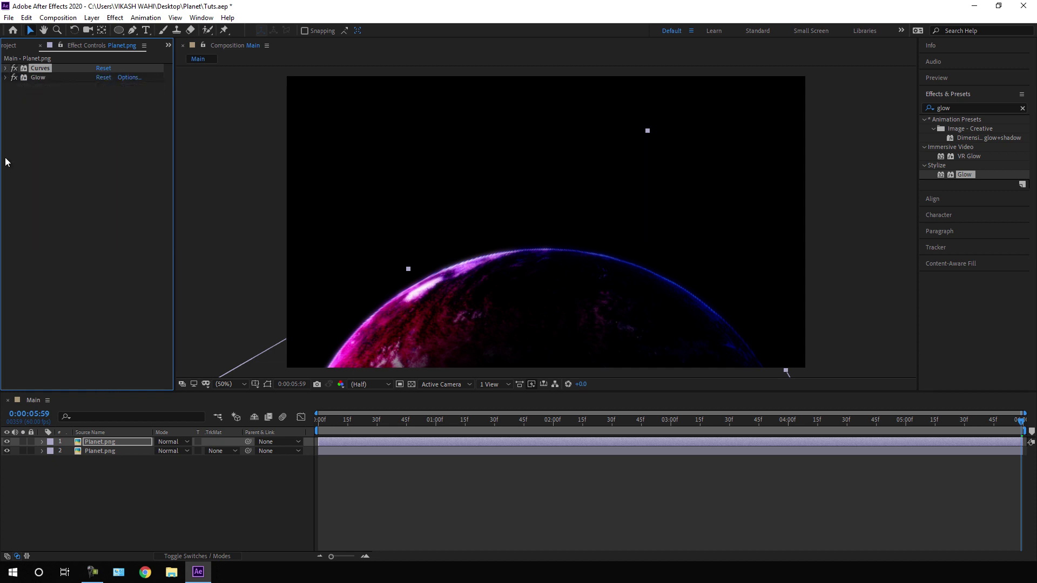
pyautogui.click(354, 422)
pyautogui.moveTo(387, 429); pyautogui.dragTo(643, 457)
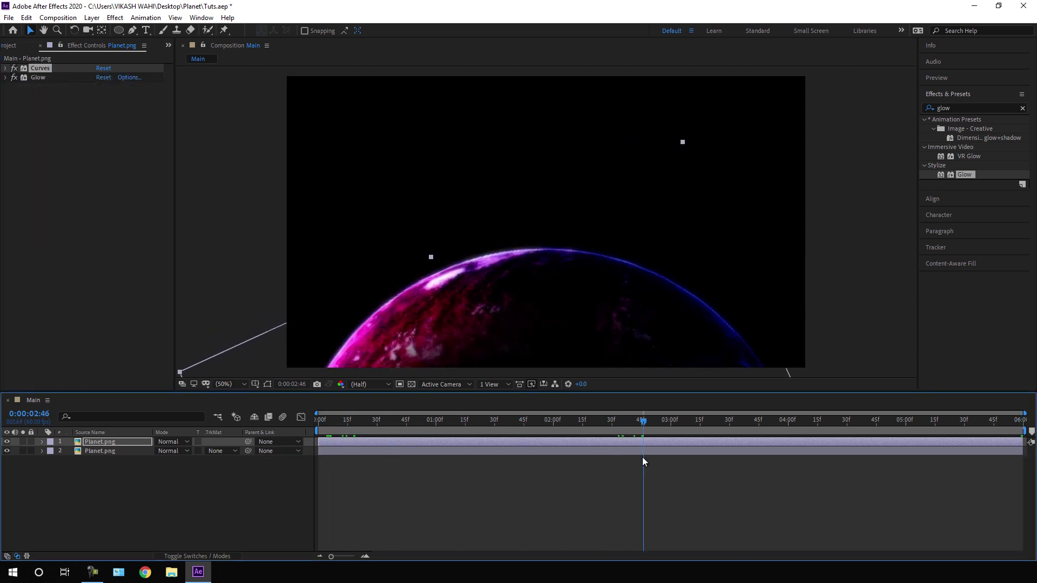
# Solo the top planet layer and set its Mask Expansion to -50 pixels at the two-second keyframe.
pyautogui.click(107, 443)
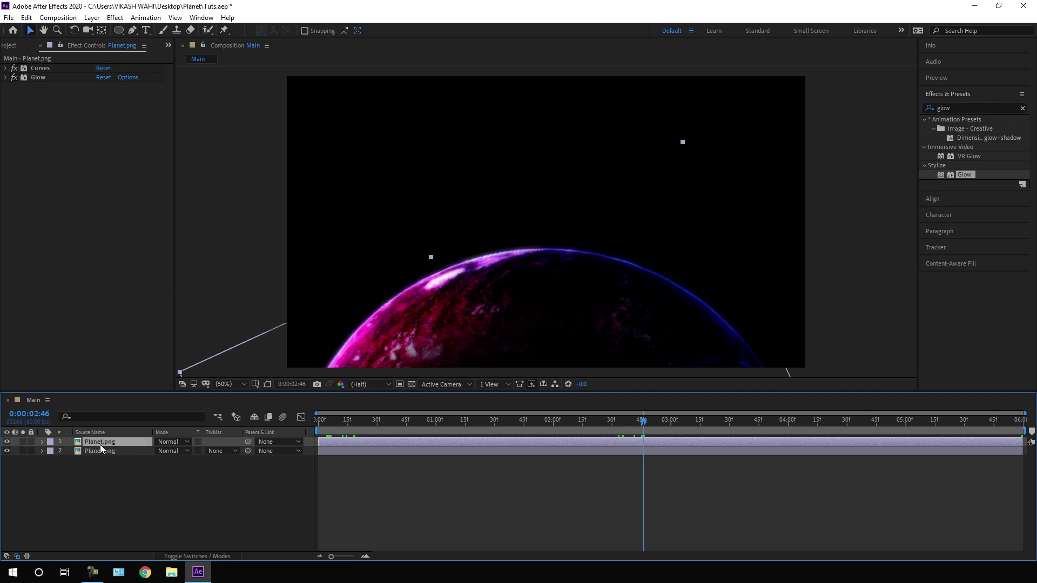
pyautogui.click(24, 441)
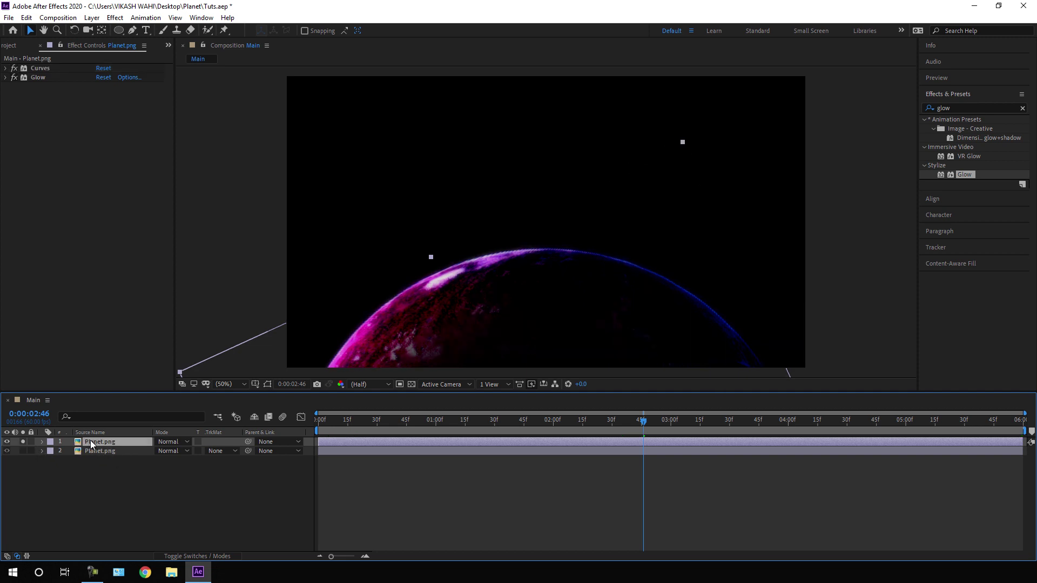
pyautogui.press('m')
pyautogui.press('m')
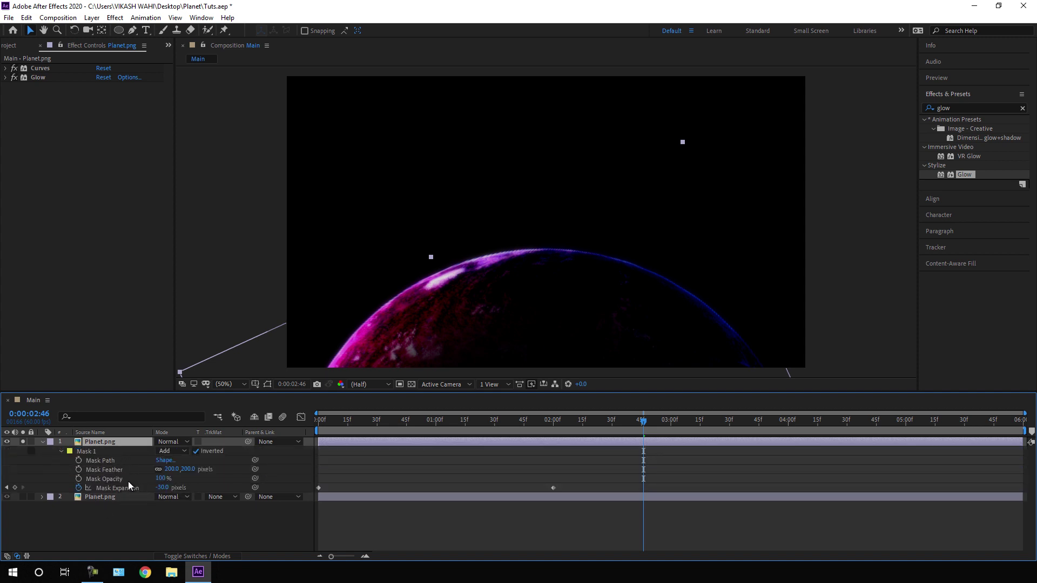
pyautogui.moveTo(559, 421); pyautogui.dragTo(553, 433)
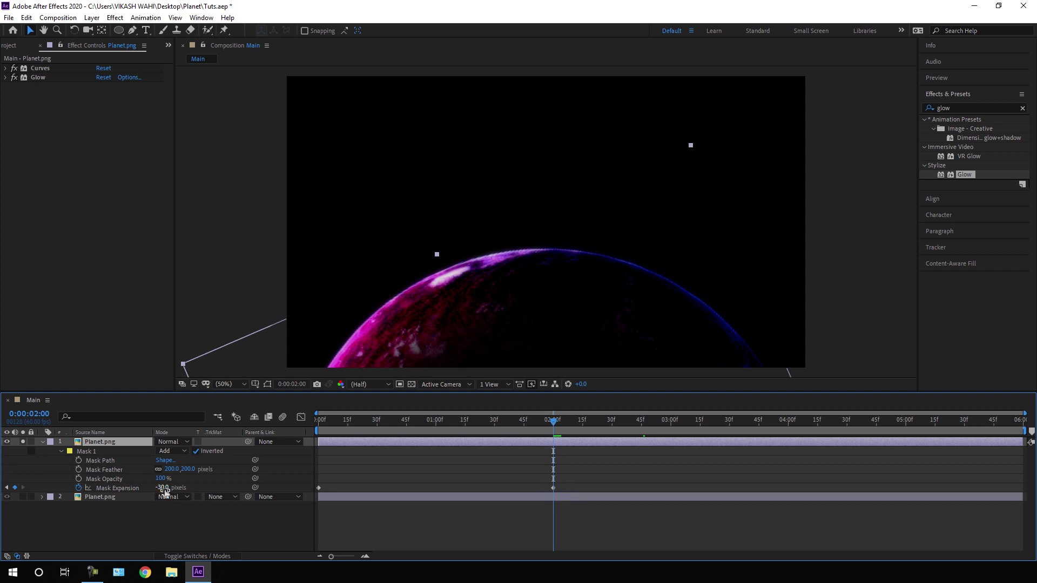
pyautogui.moveTo(165, 491); pyautogui.dragTo(164, 496)
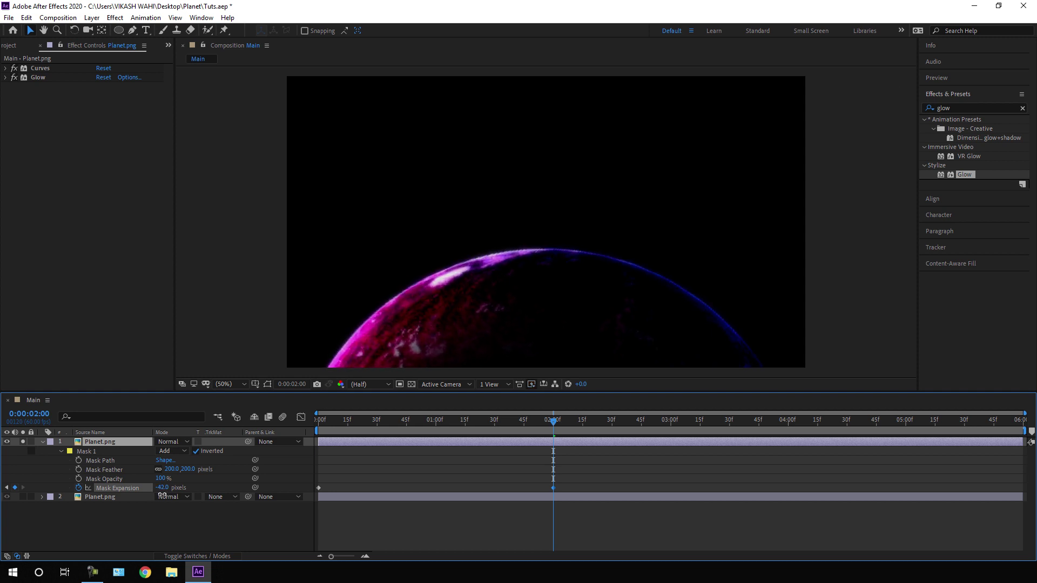
pyautogui.click(162, 488)
pyautogui.write('-50')
pyautogui.press('Return')
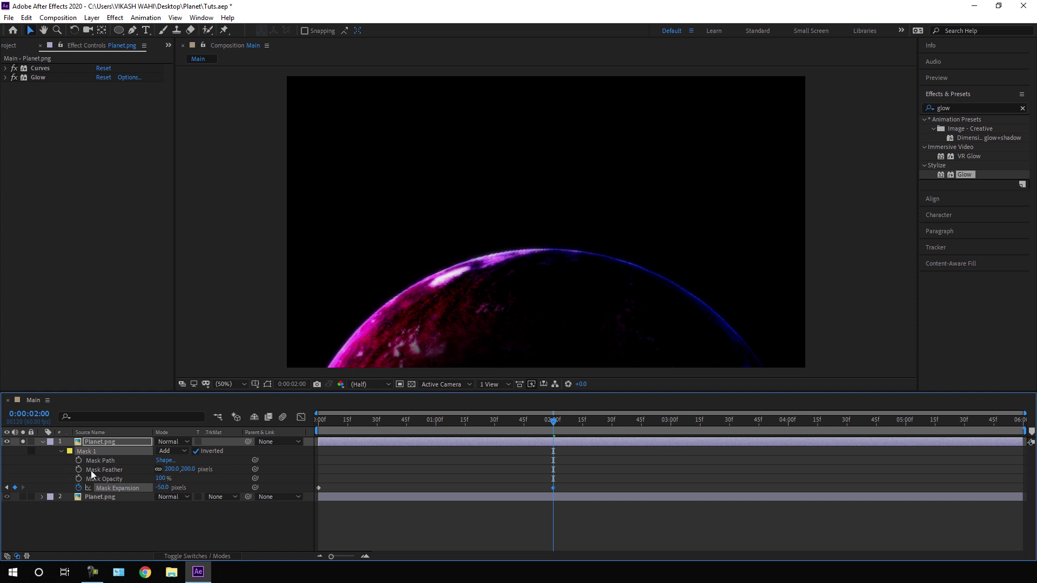
# Set Mask Feather to 50 pixels, un-solo the layer and preview the planet reveal.
pyautogui.moveTo(192, 474)
pyautogui.mouseDown()
pyautogui.moveTo(176, 475)
pyautogui.moveTo(187, 469)
pyautogui.mouseUp()
pyautogui.click(191, 470)
pyautogui.write('50')
pyautogui.press('Return')
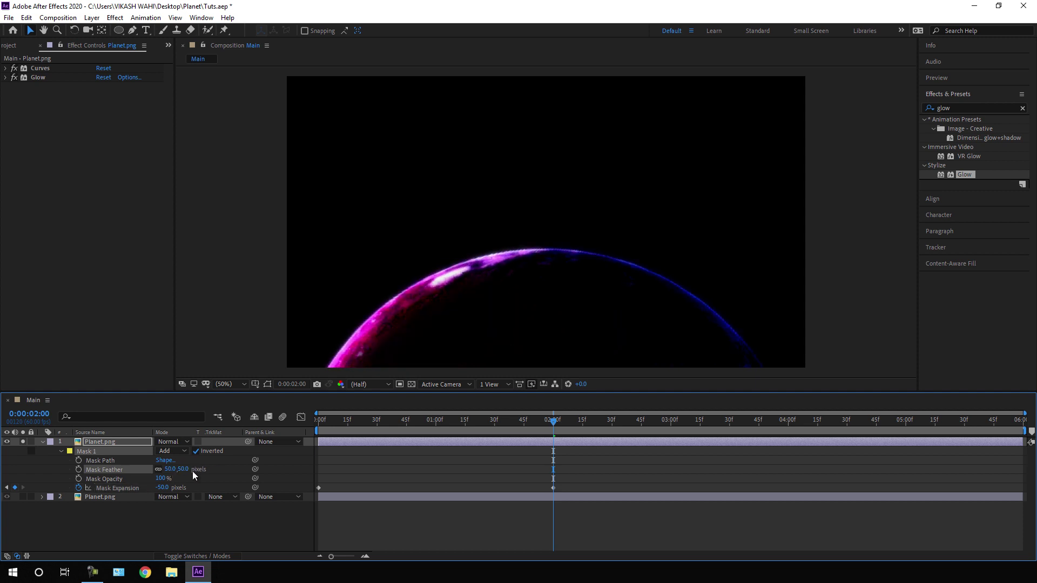
pyautogui.moveTo(526, 422); pyautogui.dragTo(636, 444)
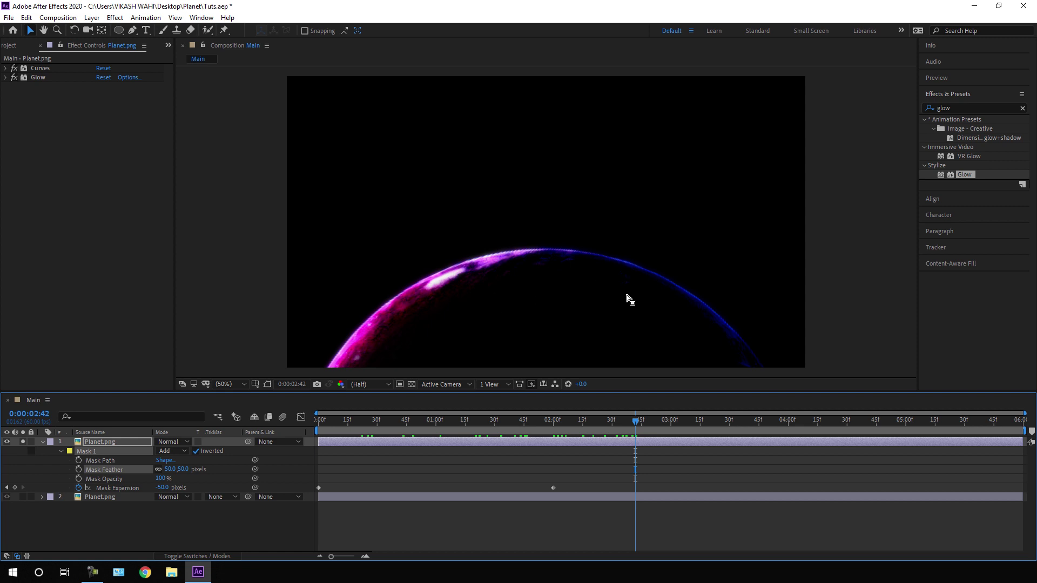
pyautogui.click(23, 442)
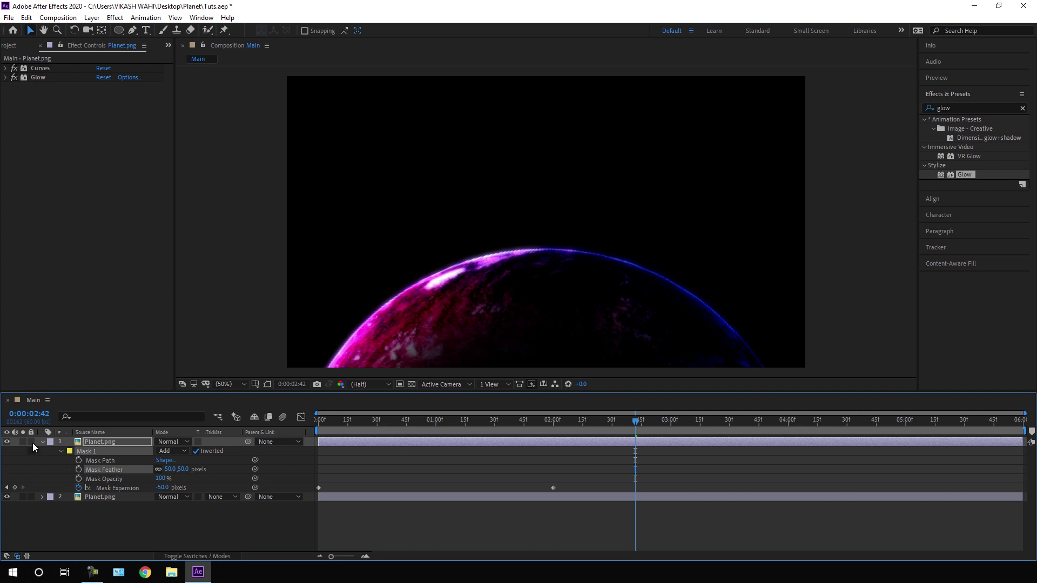
pyautogui.click(42, 442)
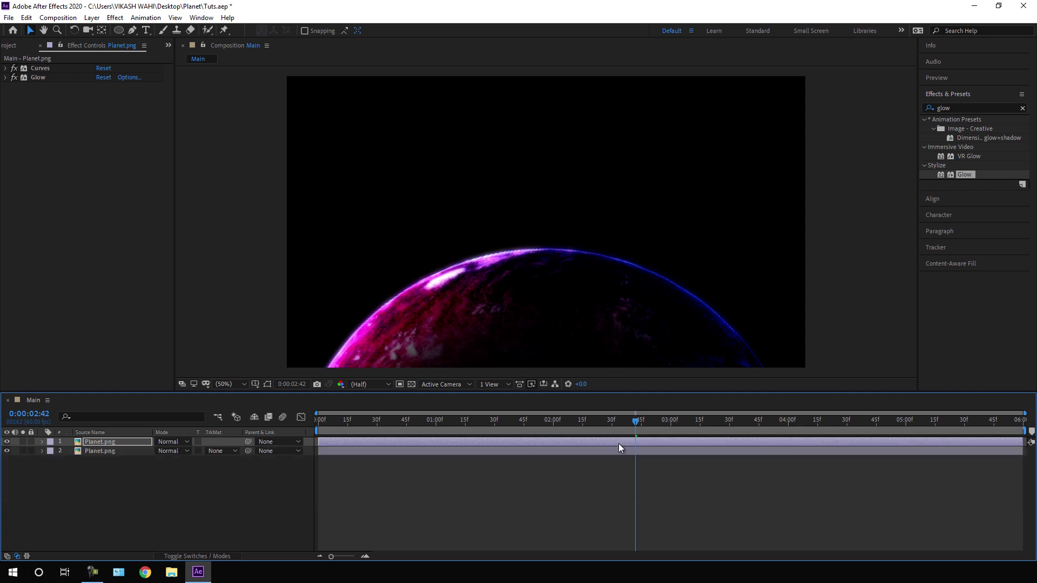
pyautogui.moveTo(603, 423); pyautogui.dragTo(1026, 456)
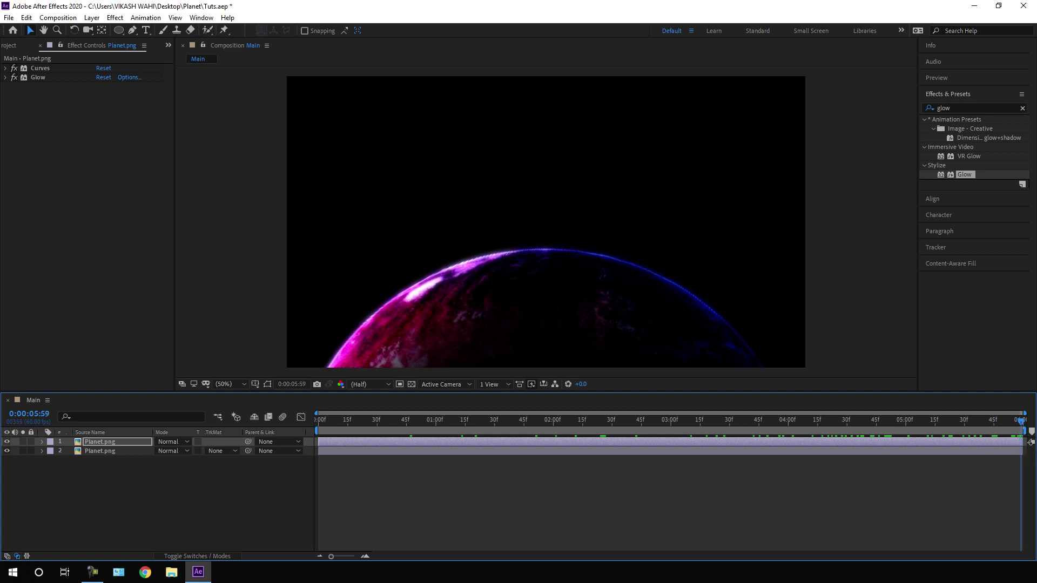
# With the Type tool, set the font style to Lato Light and type CREATIVE above the planet.
pyautogui.click(146, 31)
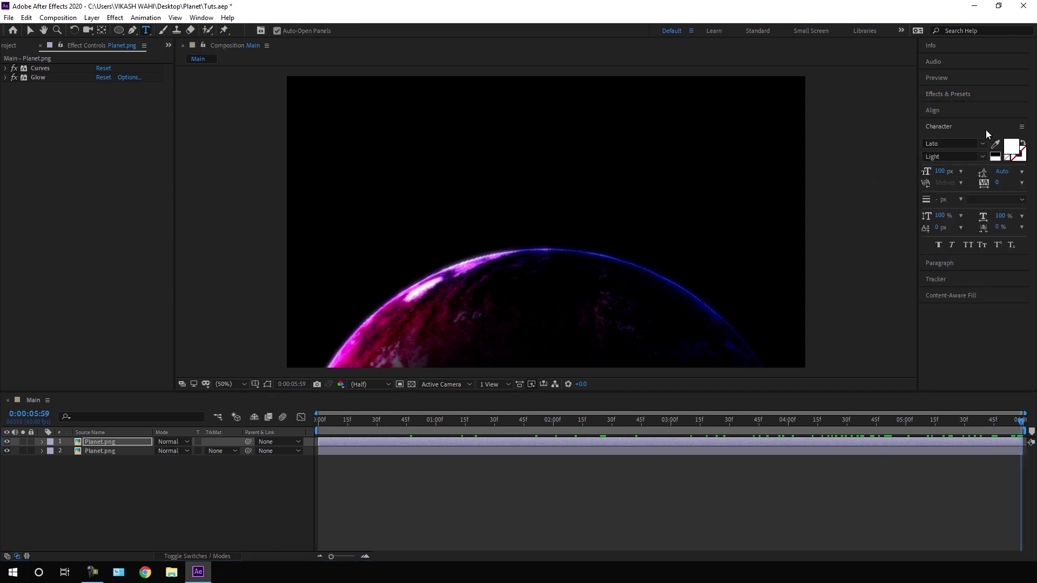
pyautogui.click(201, 18)
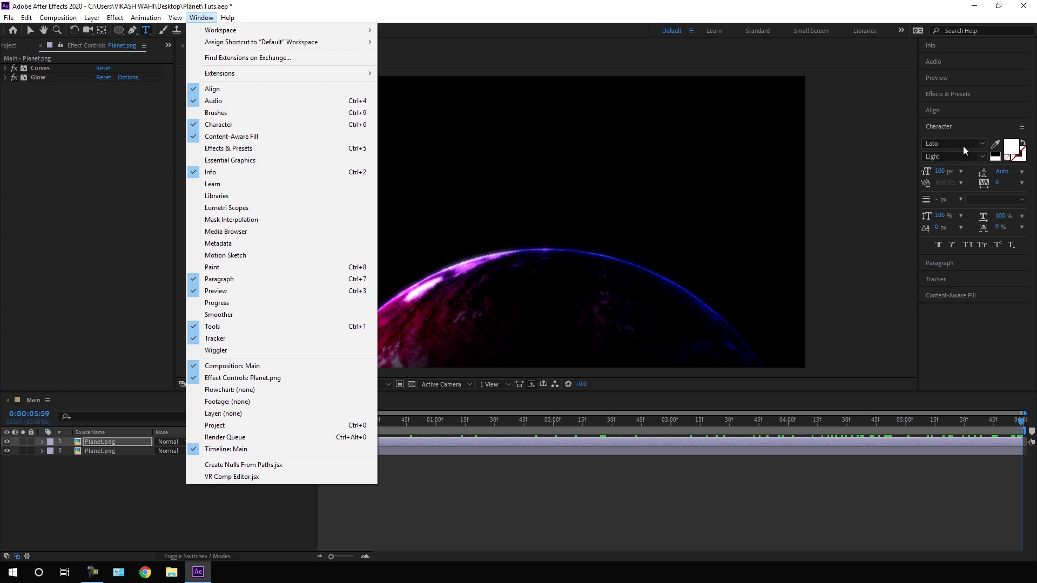
pyautogui.click(980, 144)
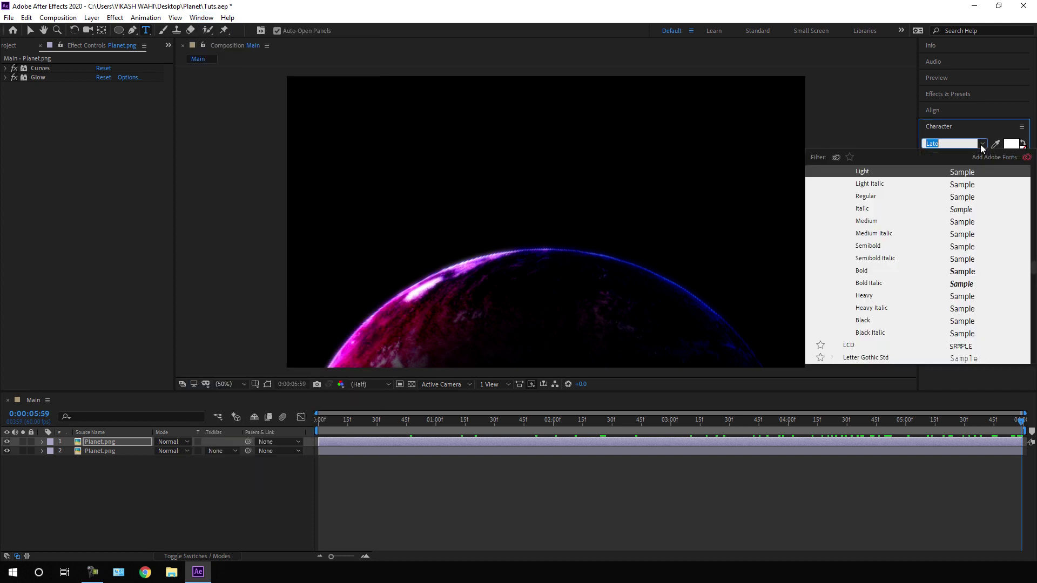
pyautogui.click(863, 173)
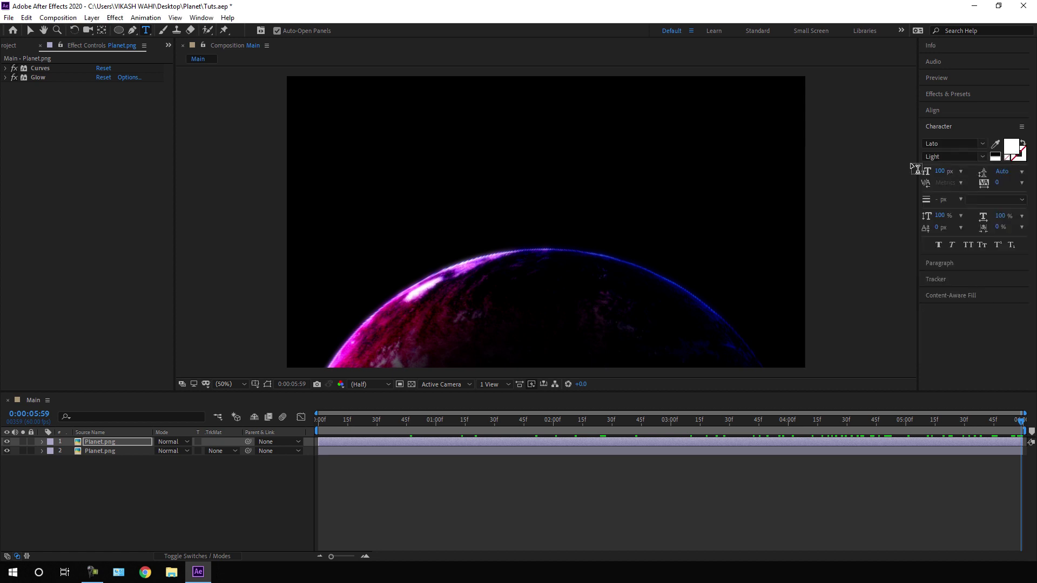
pyautogui.click(983, 157)
pyautogui.click(945, 216)
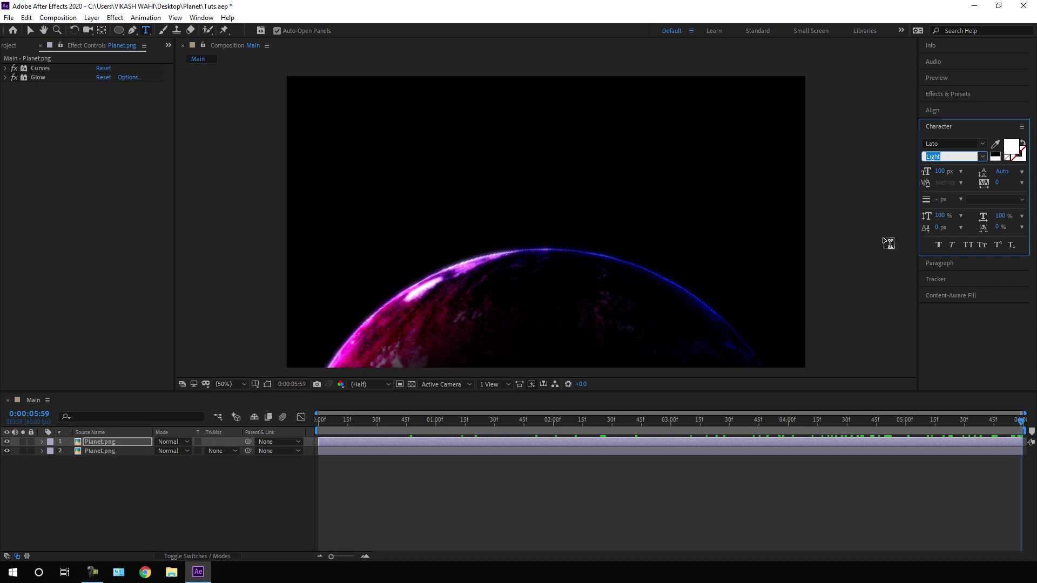
pyautogui.click(539, 226)
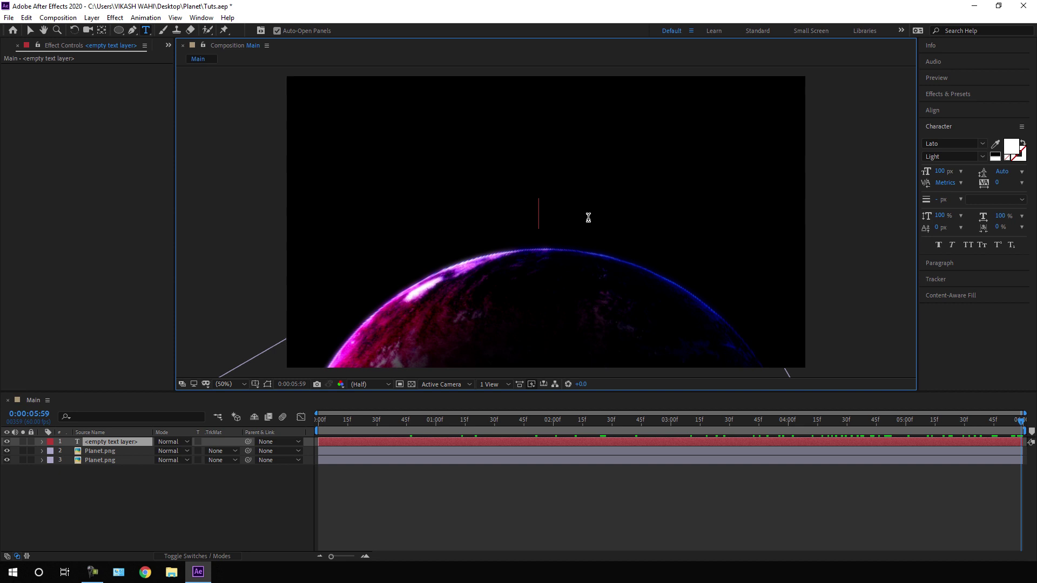
pyautogui.write('CREA')
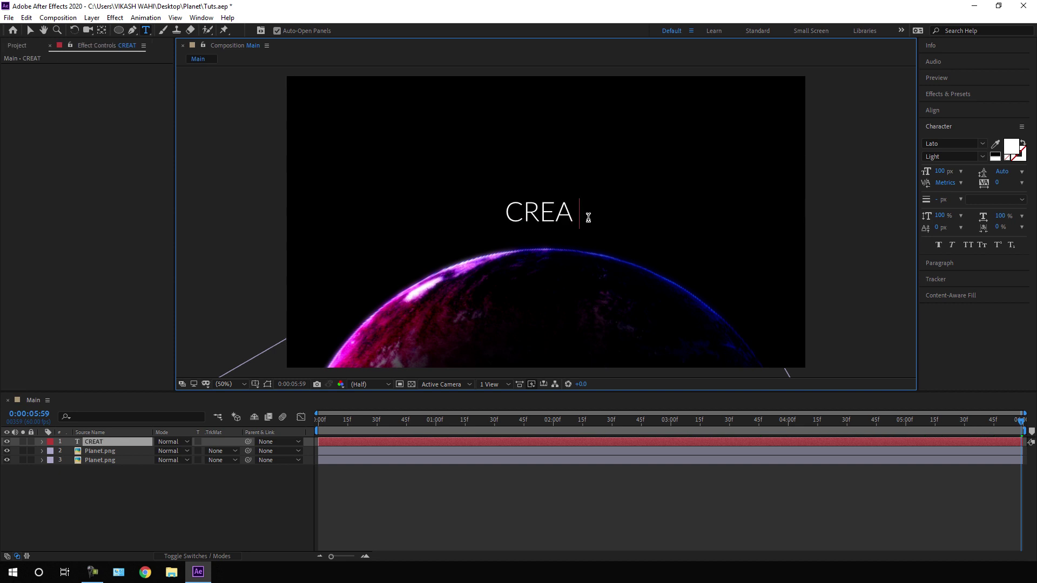
pyautogui.write('TIVE')
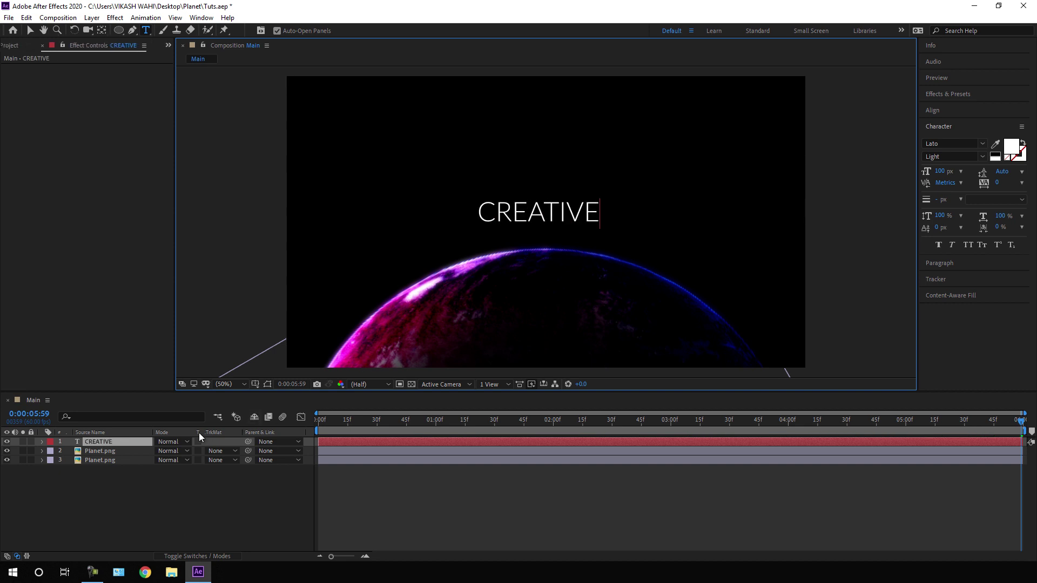
# Apply Align Horizontal Center and Align Vertical Center to the CREATIVE text layer.
pyautogui.click(122, 444)
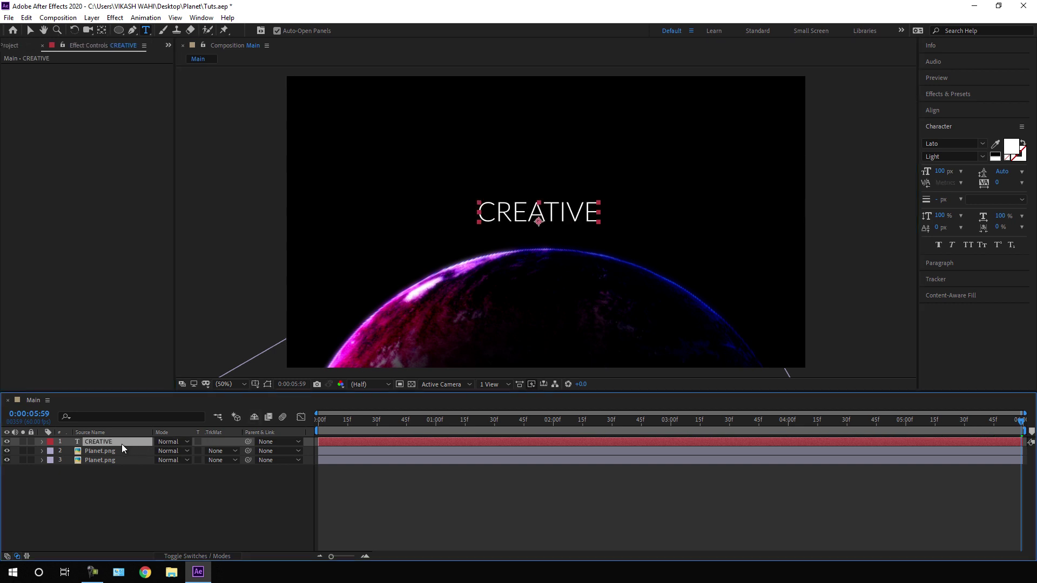
pyautogui.click(944, 110)
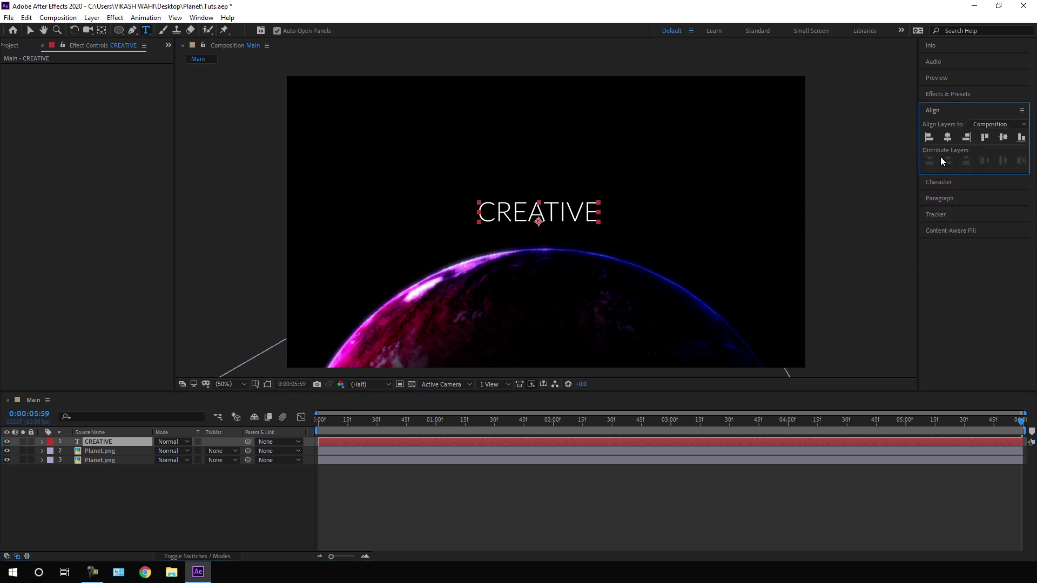
pyautogui.click(201, 17)
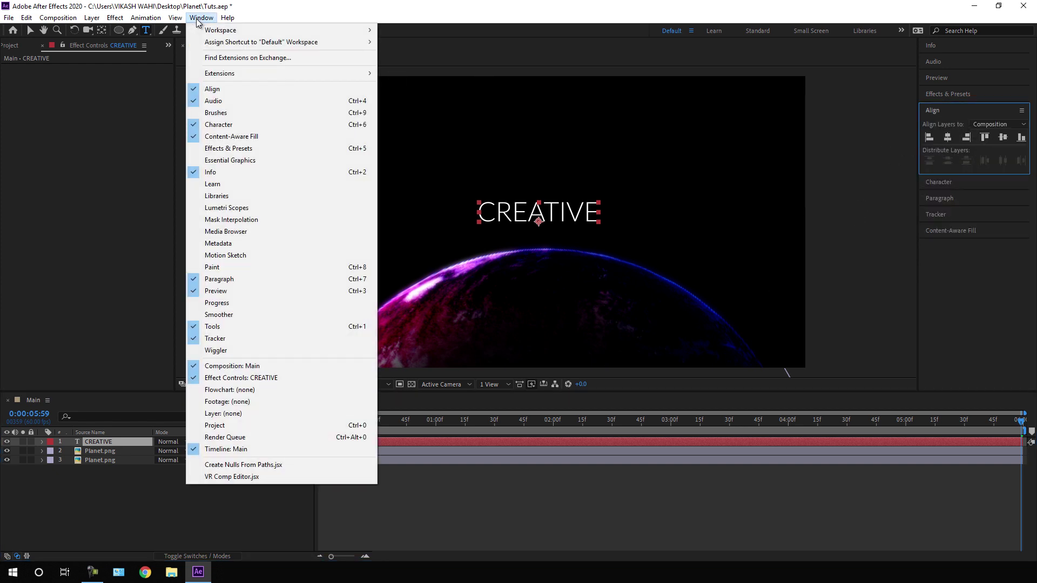
pyautogui.click(235, 93)
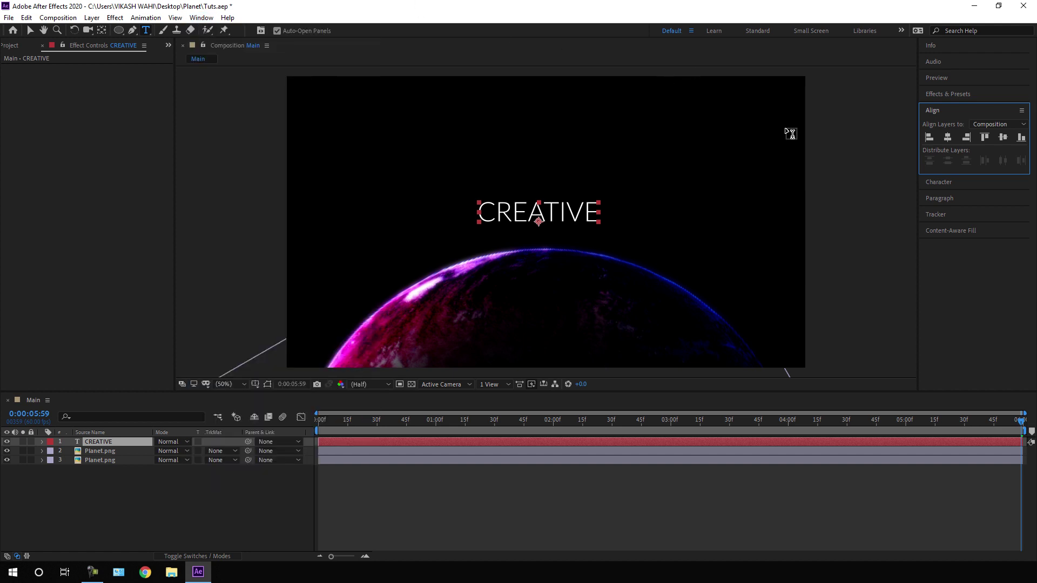
pyautogui.click(947, 138)
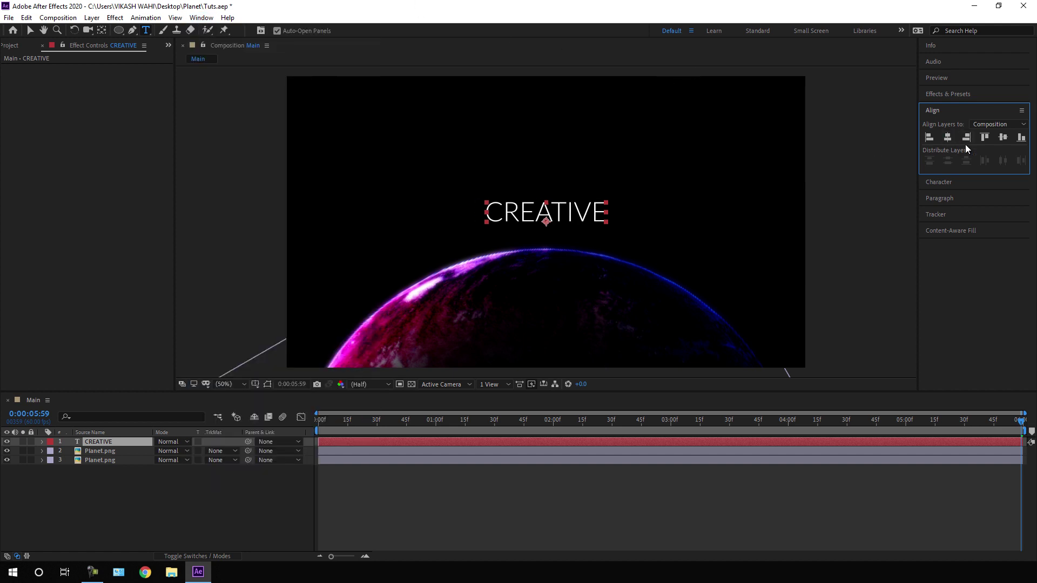
pyautogui.click(1003, 138)
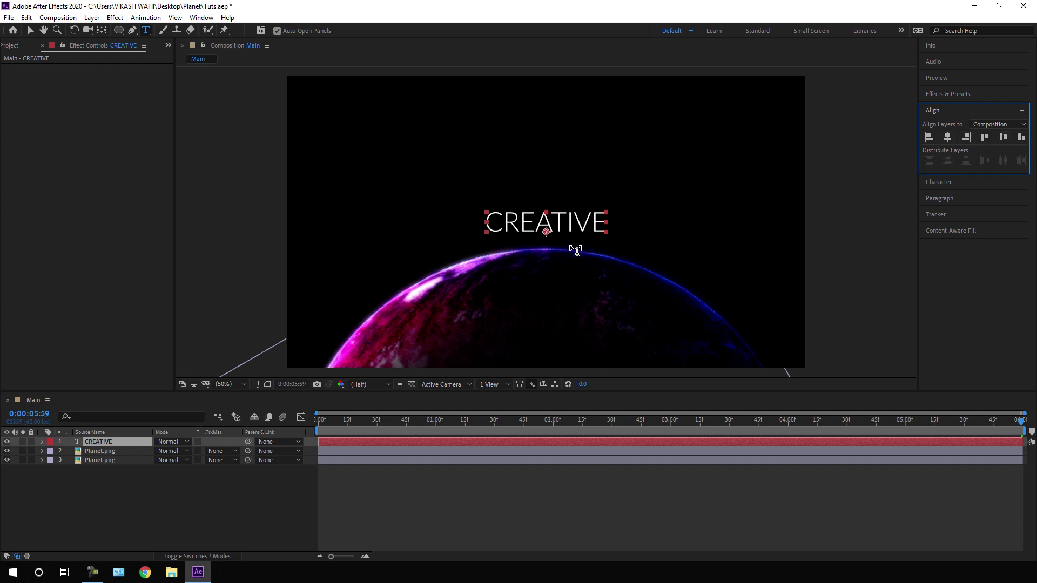
pyautogui.click(42, 441)
# Add a Tracking animator to the CREATIVE layer and set Tracking Amount to 80.
pyautogui.click(236, 451)
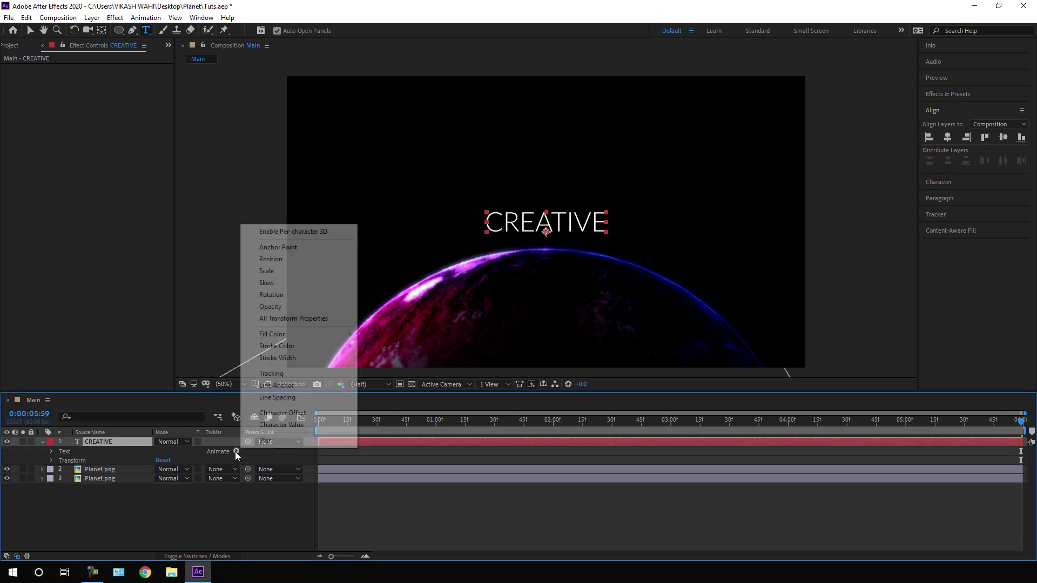
pyautogui.click(281, 377)
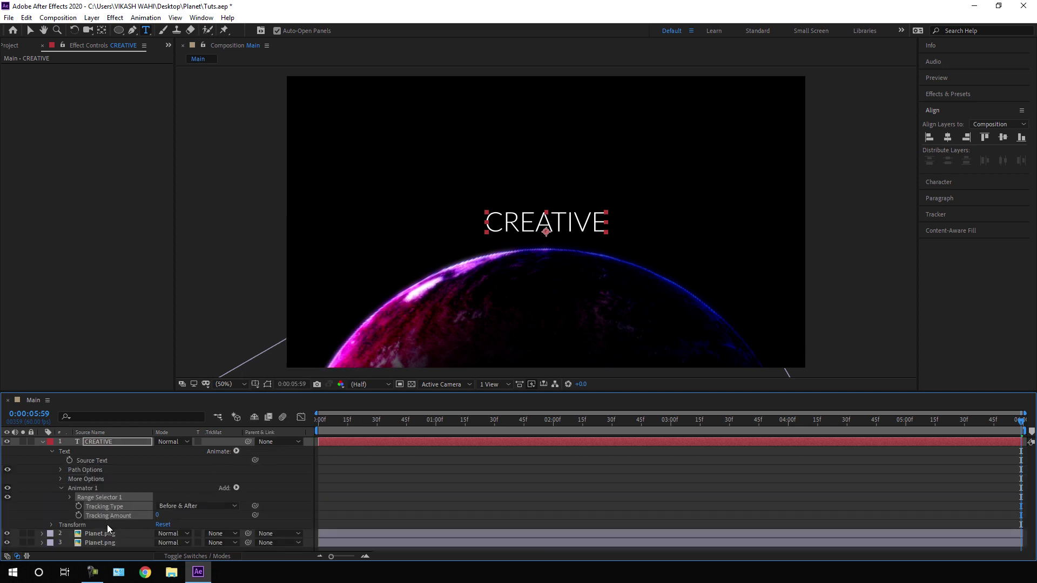
pyautogui.moveTo(157, 515); pyautogui.dragTo(178, 514)
pyautogui.moveTo(438, 423); pyautogui.dragTo(1021, 424)
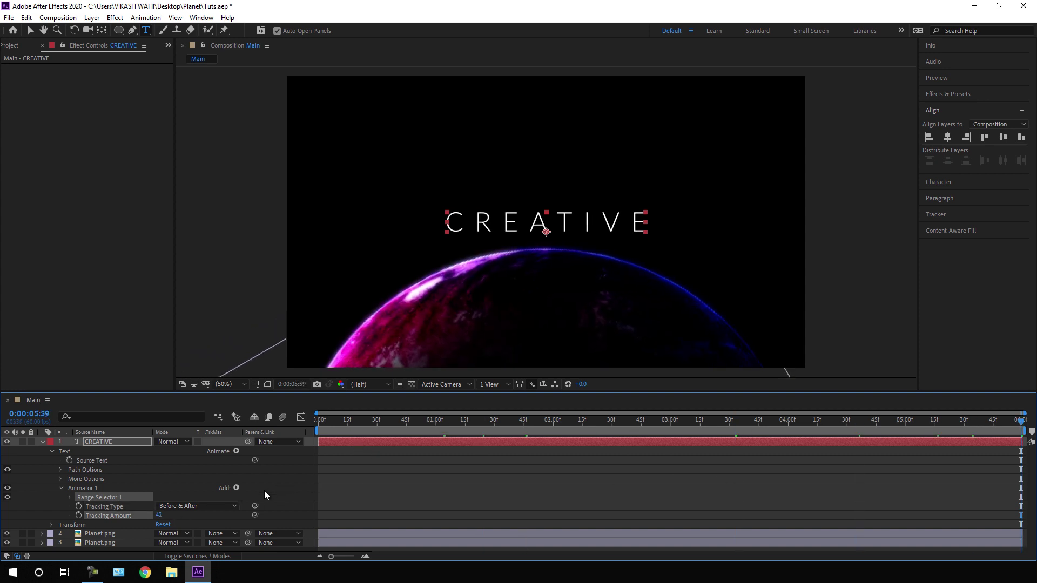
pyautogui.click(161, 515)
pyautogui.write('80')
pyautogui.press('Return')
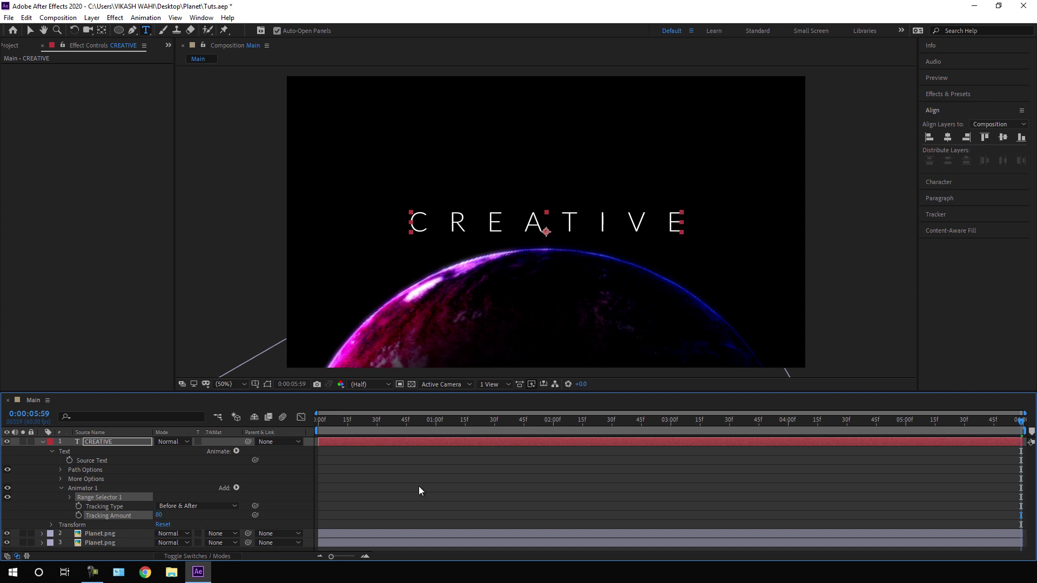
# Keyframe Tracking Amount, with 20 at the composition start, and preview the letters spreading apart.
pyautogui.click(78, 516)
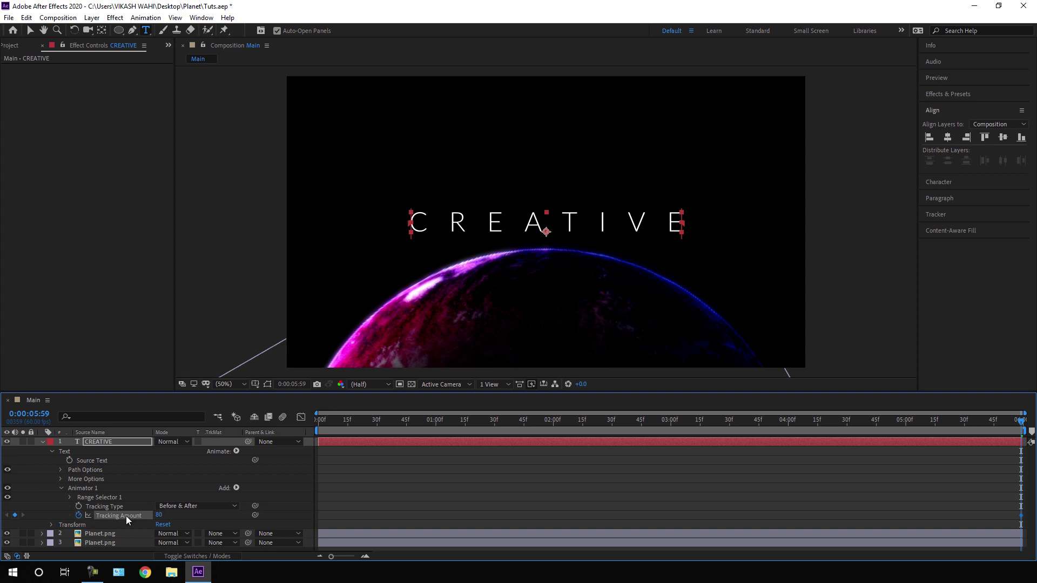
pyautogui.moveTo(380, 417); pyautogui.dragTo(300, 428)
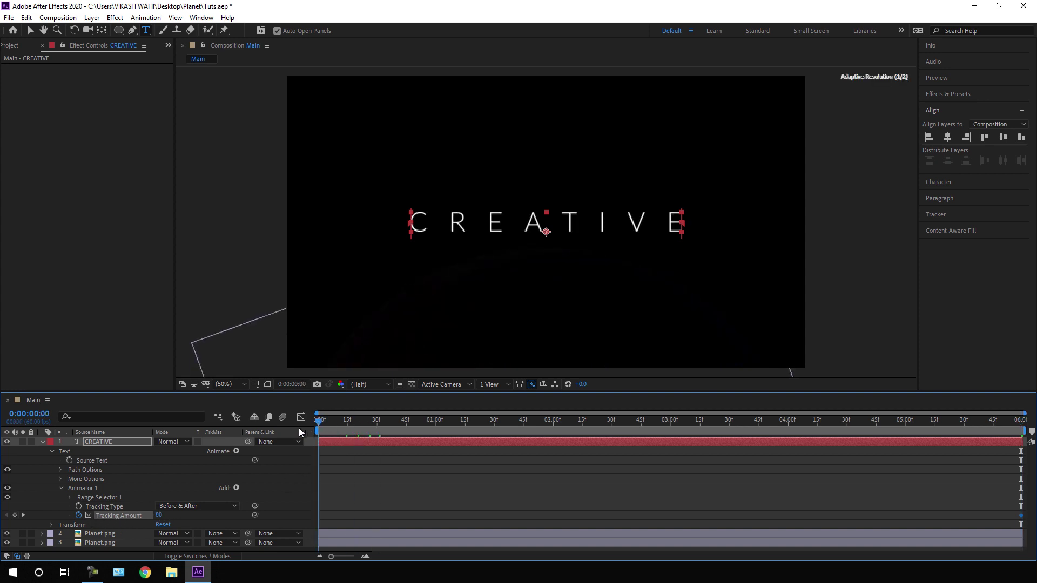
pyautogui.click(161, 516)
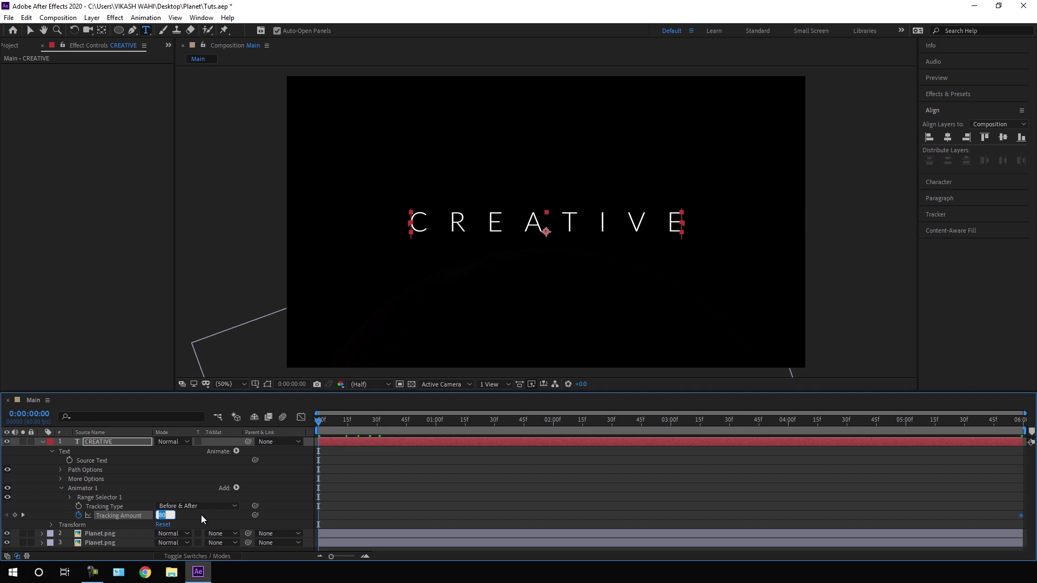
pyautogui.write('20')
pyautogui.press('Return')
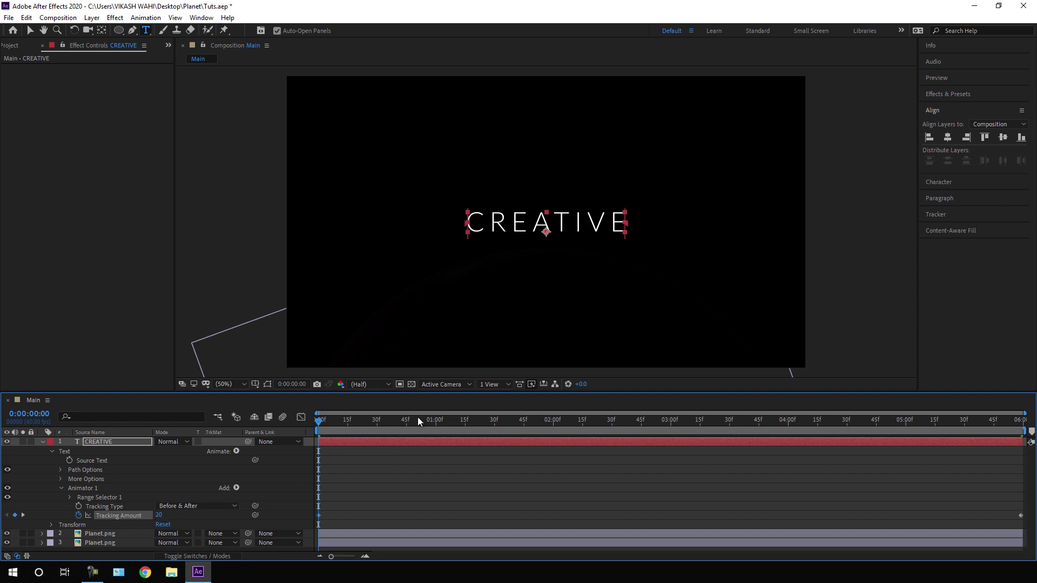
pyautogui.moveTo(343, 421); pyautogui.dragTo(760, 445)
pyautogui.press('/')
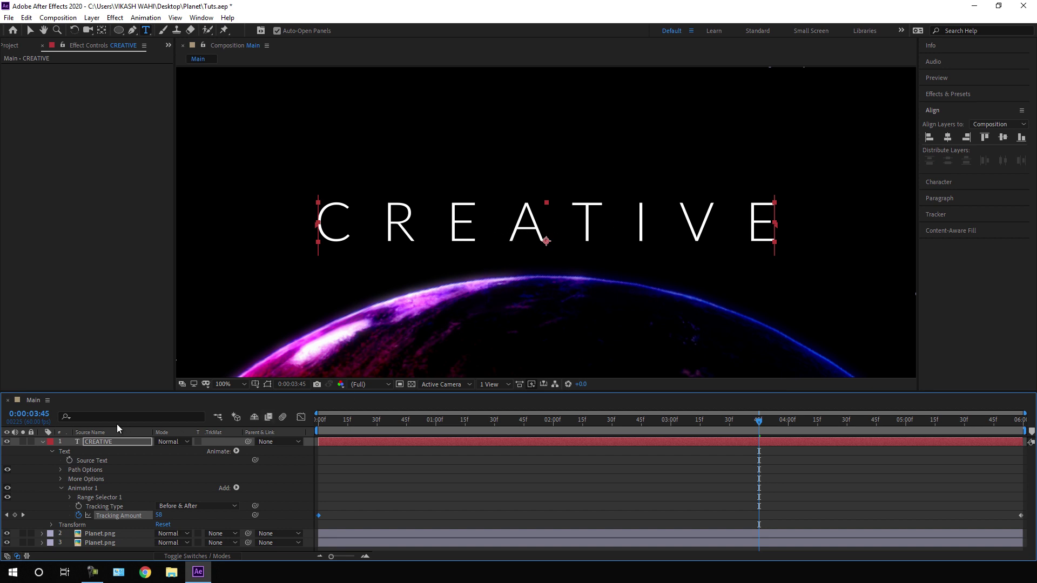
pyautogui.click(42, 442)
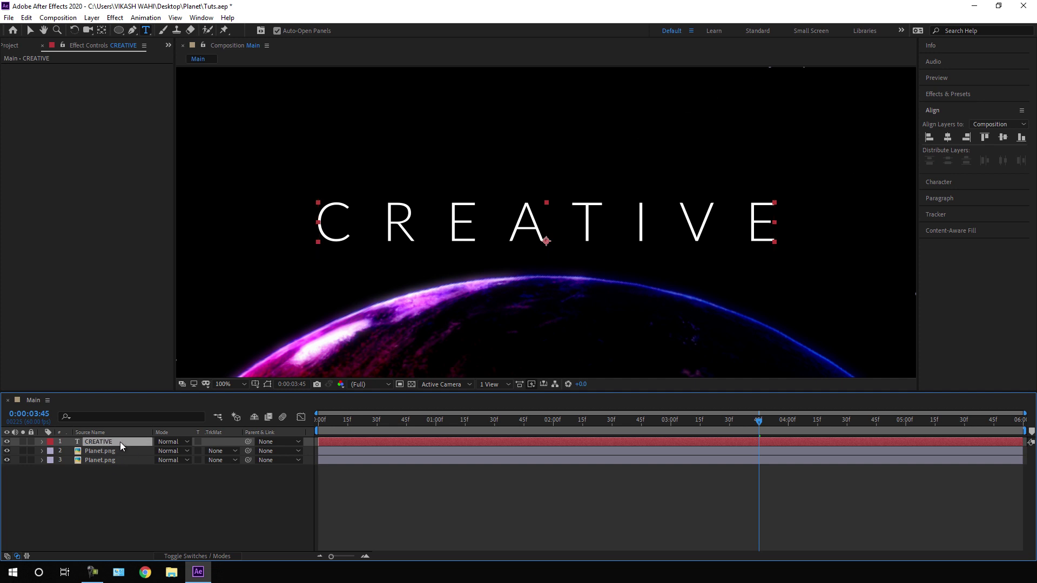
# Apply a Gradient Overlay layer style to the CREATIVE layer and open its gradient editor.
pyautogui.rightClick(120, 441)
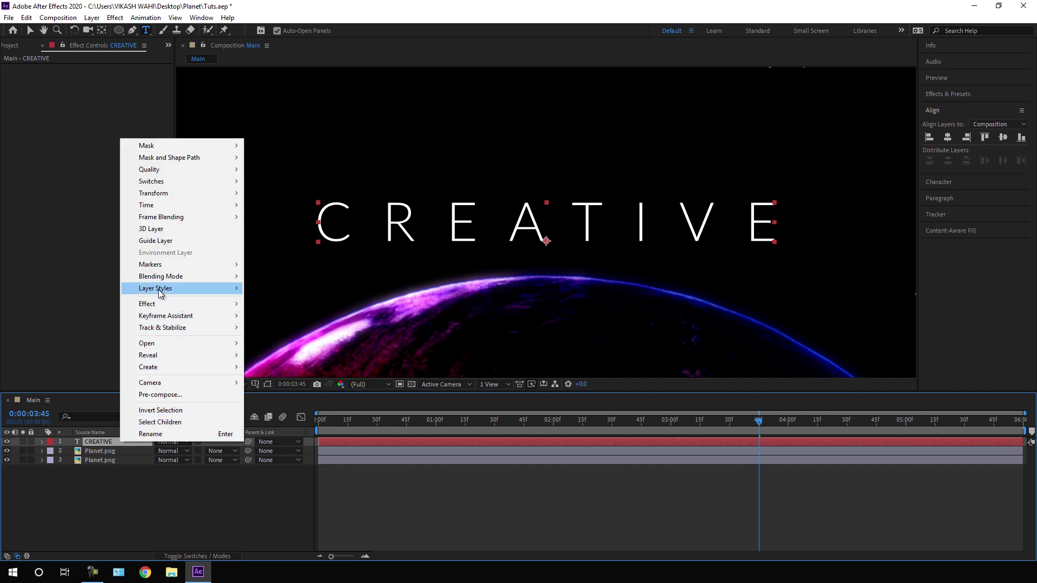
pyautogui.moveTo(212, 289)
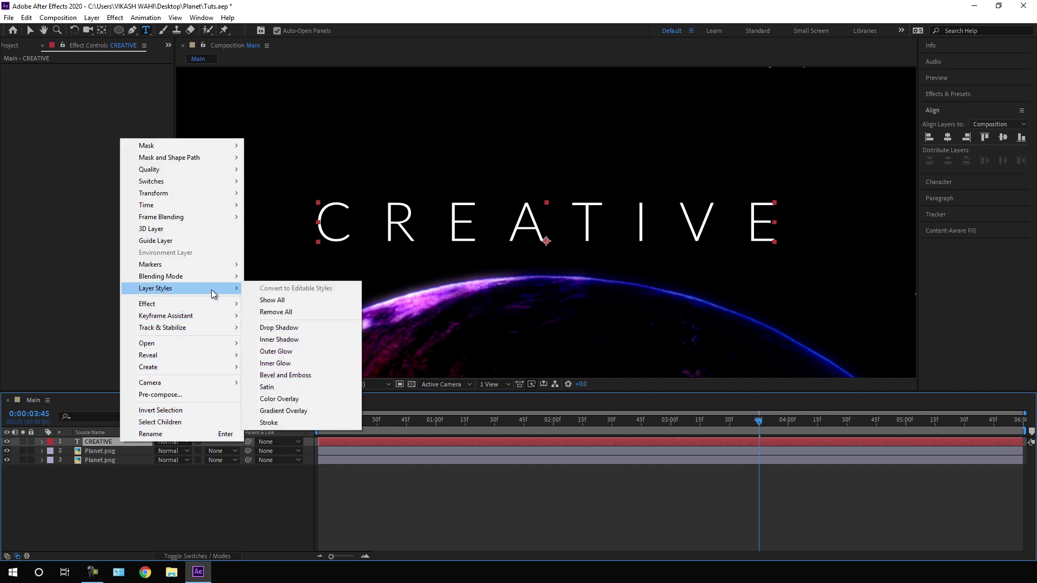
pyautogui.click(282, 410)
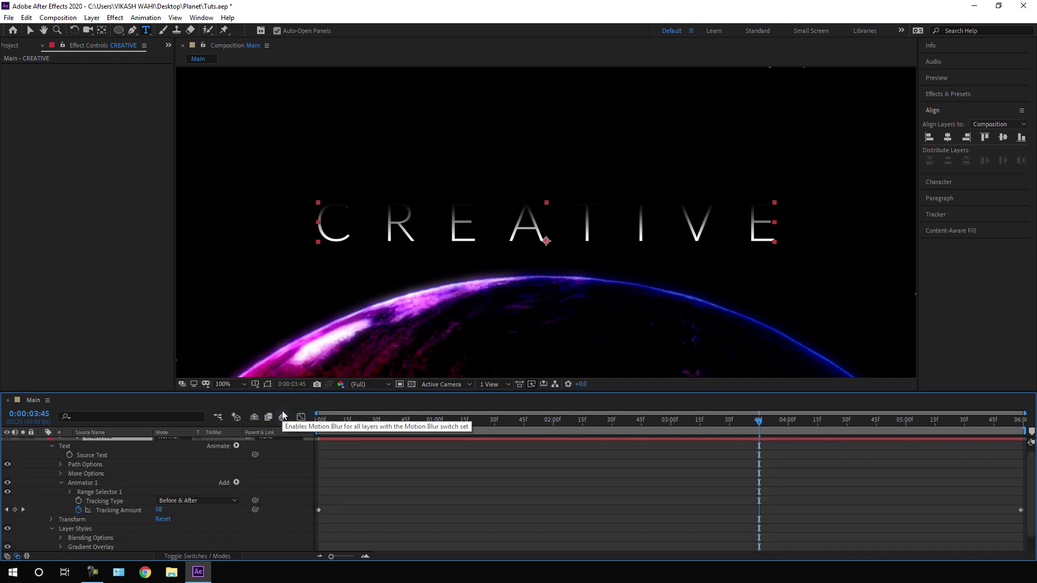
pyautogui.click(61, 547)
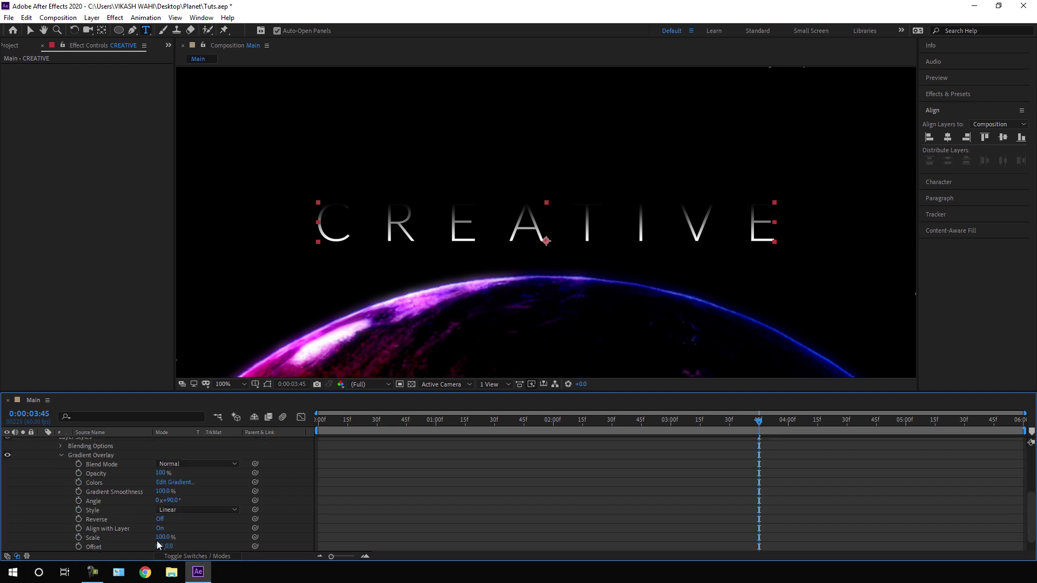
pyautogui.click(183, 481)
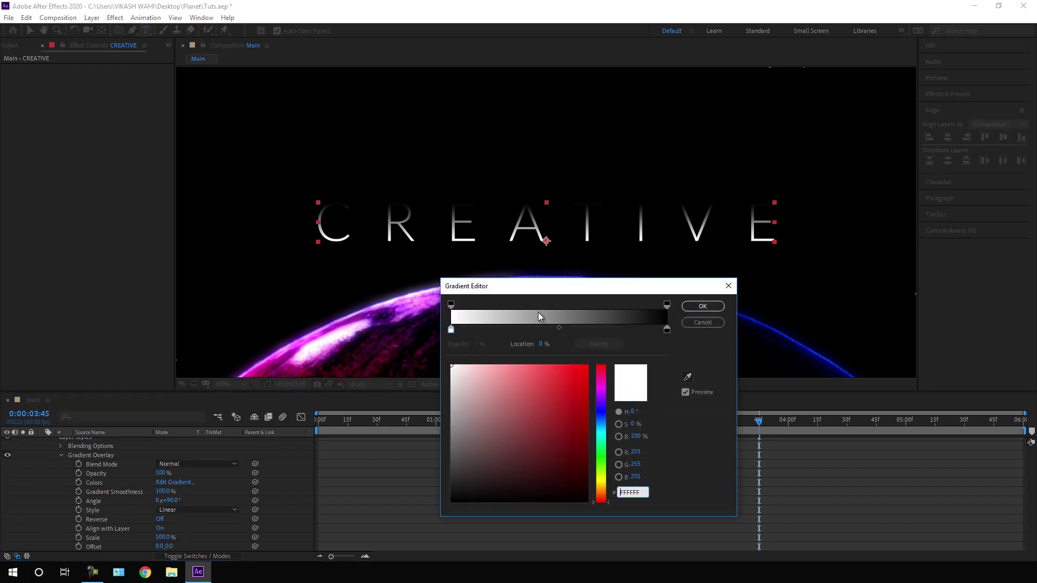
# Change the gradient's black right-end stop to pure white.
pyautogui.moveTo(547, 287); pyautogui.dragTo(502, 301)
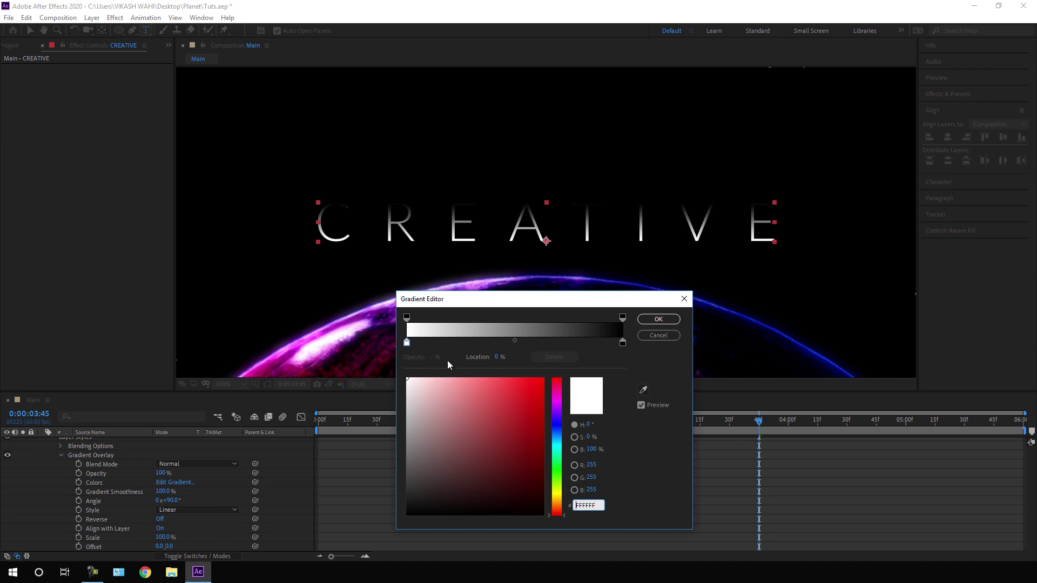
pyautogui.click(406, 344)
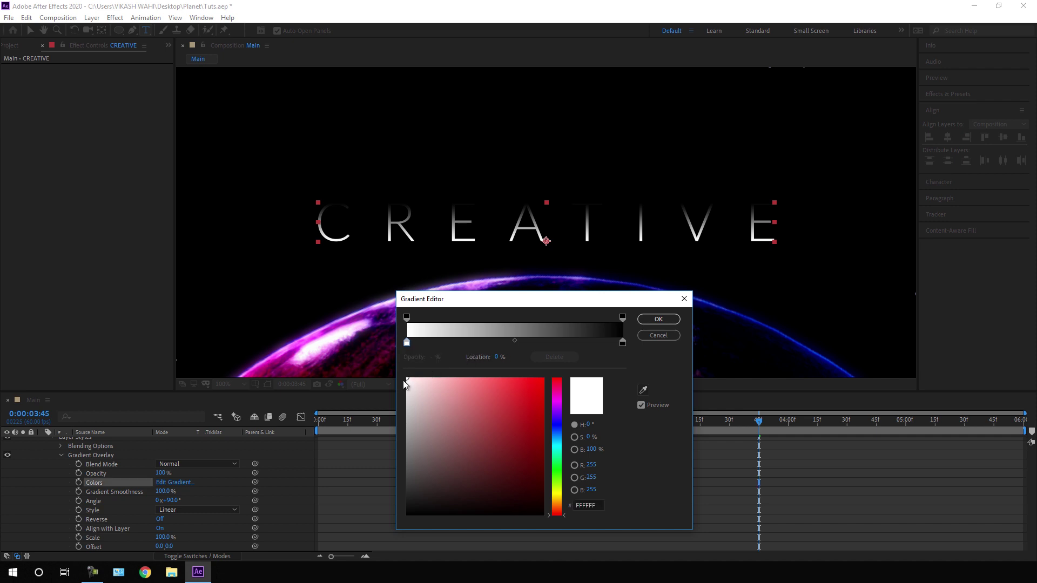
pyautogui.click(623, 344)
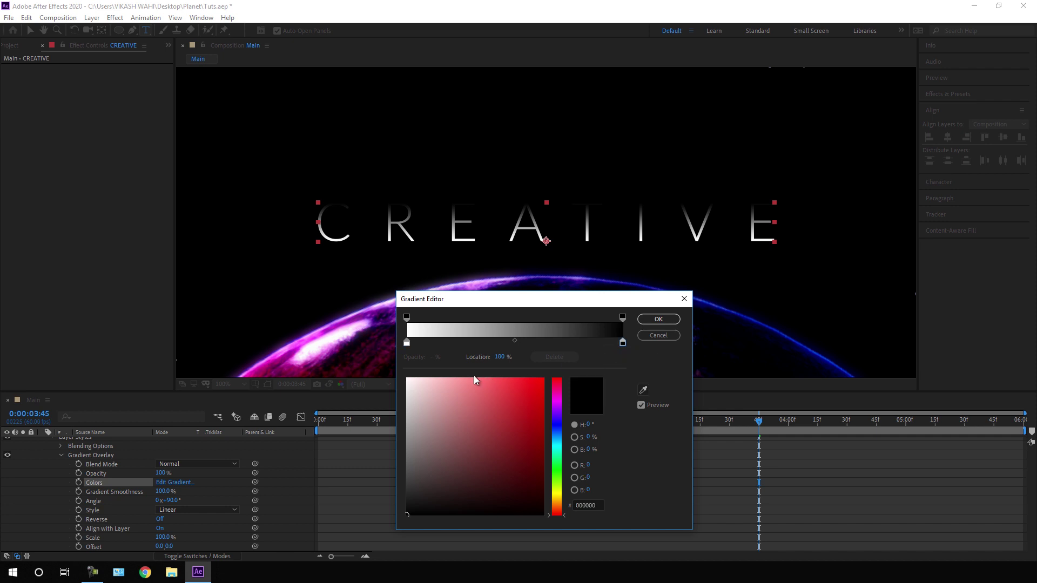
pyautogui.click(419, 390)
pyautogui.moveTo(419, 390); pyautogui.dragTo(371, 364)
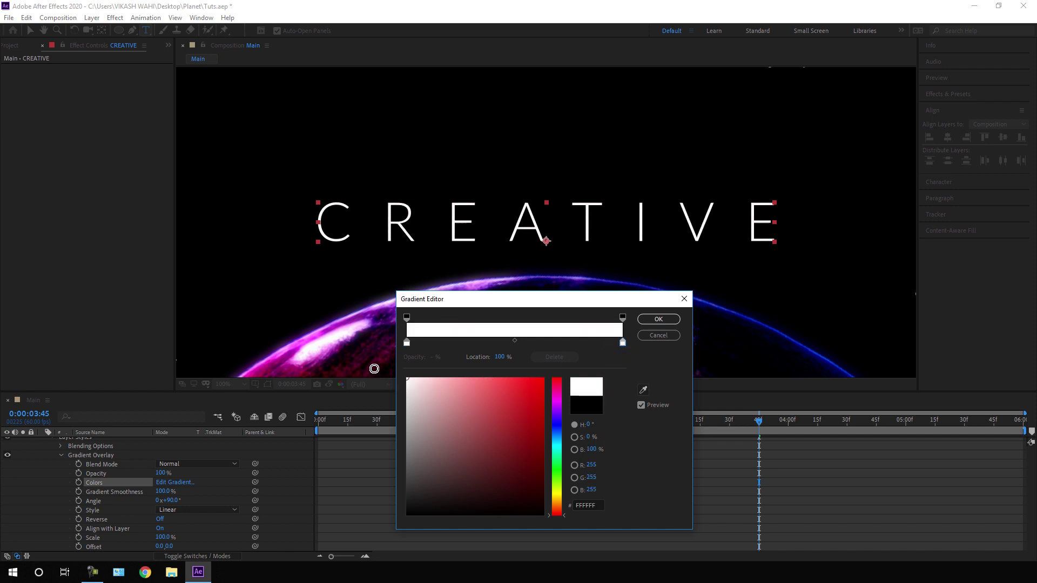
# Add a grey ABABAB stop near 52.7%, adjust the blend midpoints, and apply the gradient.
pyautogui.click(539, 342)
pyautogui.moveTo(538, 342); pyautogui.dragTo(520, 345)
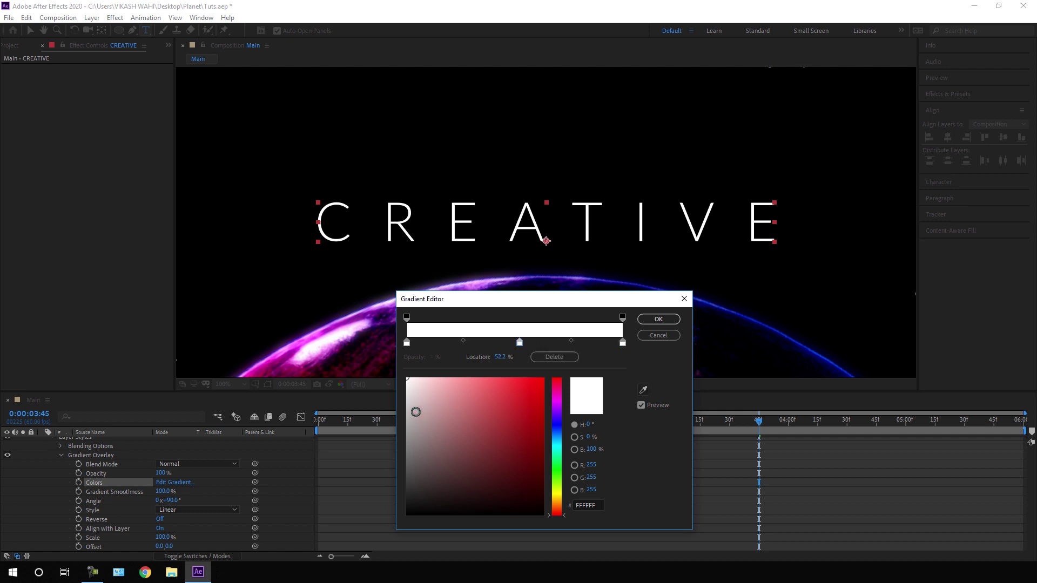
pyautogui.click(403, 427)
pyautogui.moveTo(403, 428); pyautogui.dragTo(393, 423)
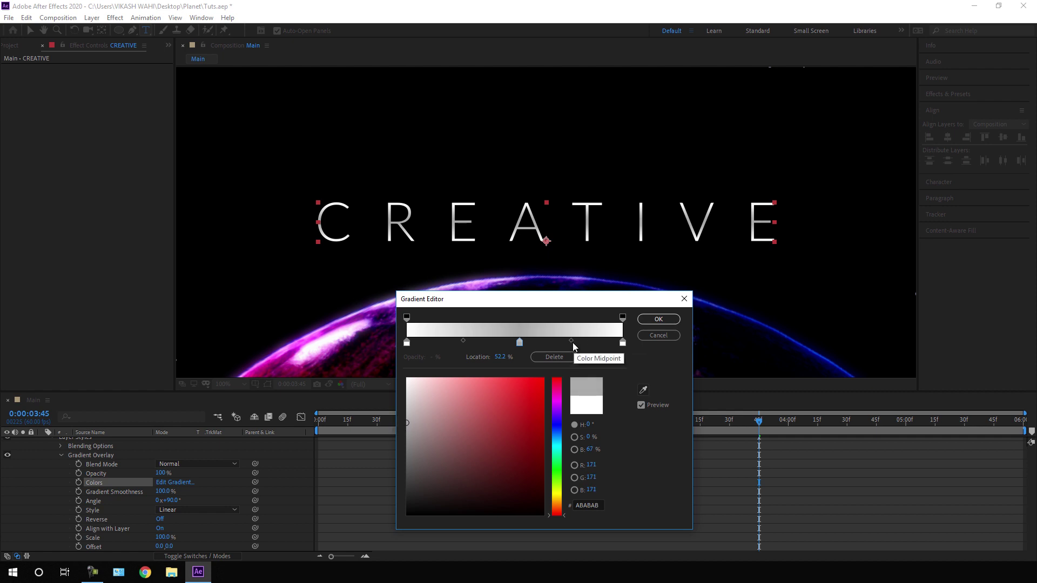
pyautogui.moveTo(570, 341); pyautogui.dragTo(538, 346)
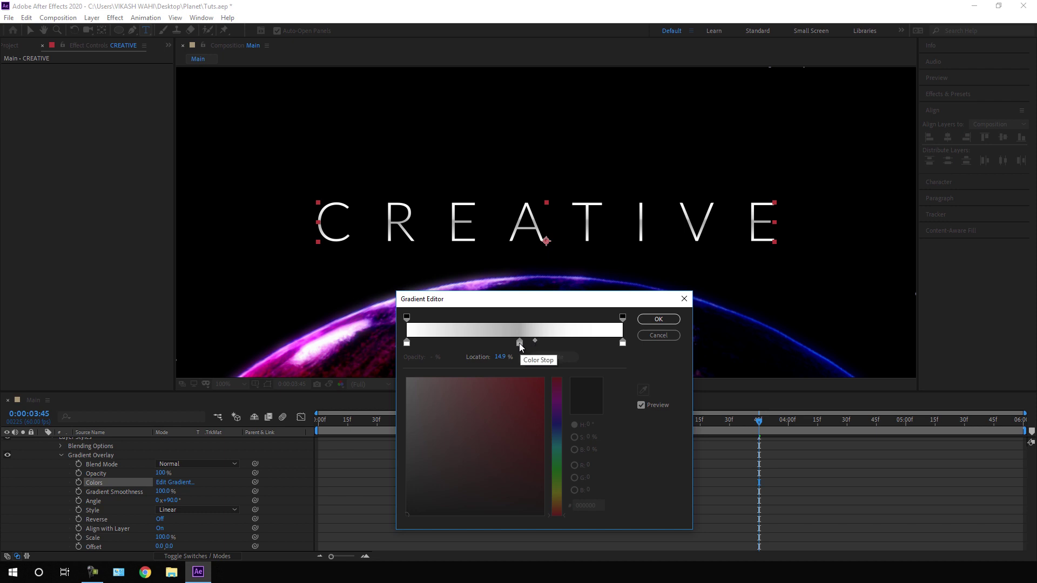
pyautogui.click(519, 343)
pyautogui.moveTo(464, 342); pyautogui.dragTo(532, 343)
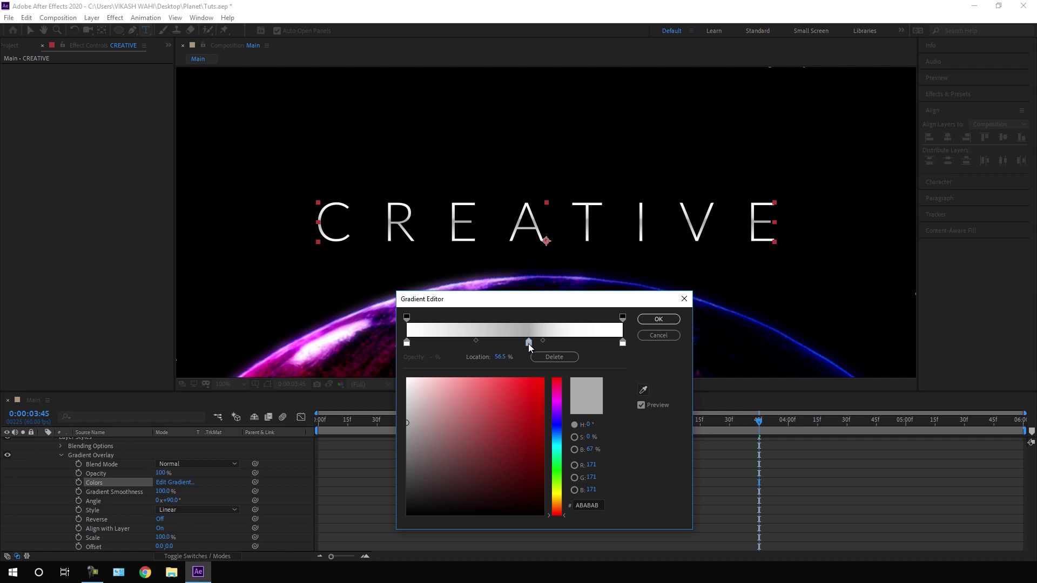
pyautogui.click(657, 320)
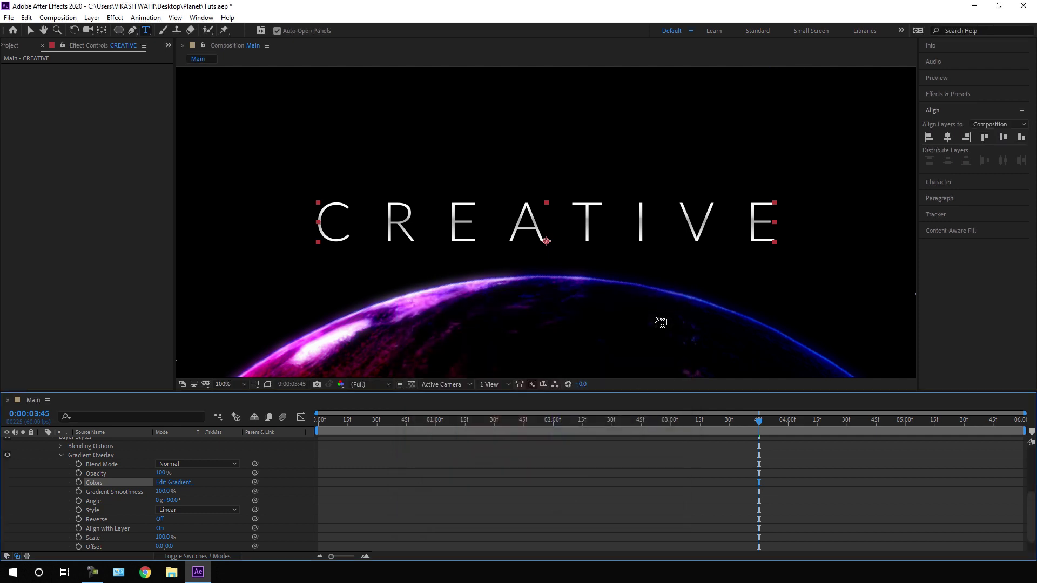
# Collapse the title's properties, set viewer magnification to Fit, and scrub to 0:00:03:00.
pyautogui.click(60, 455)
pyautogui.scroll(1, 62, 468)
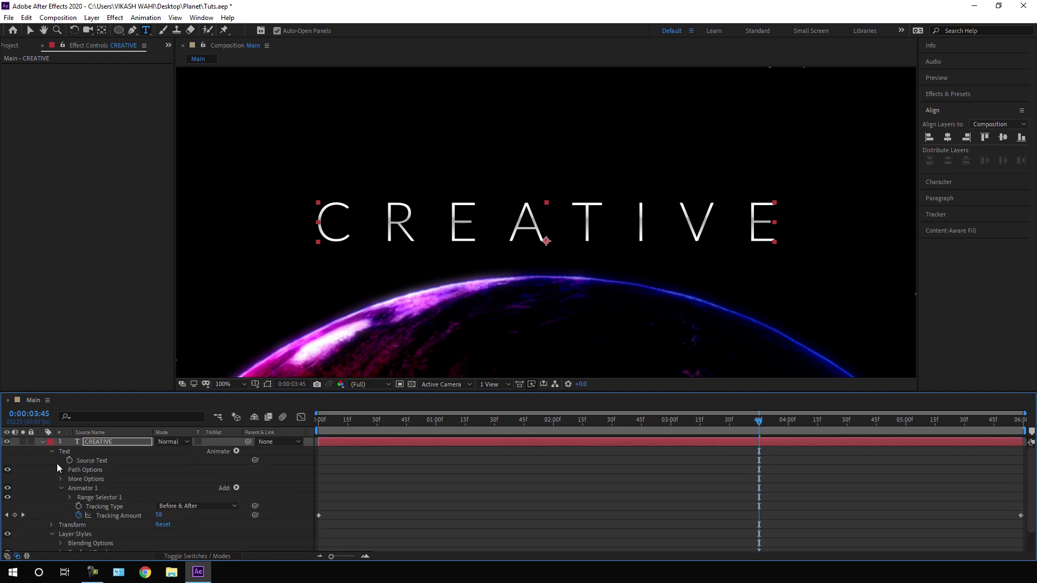
pyautogui.click(42, 442)
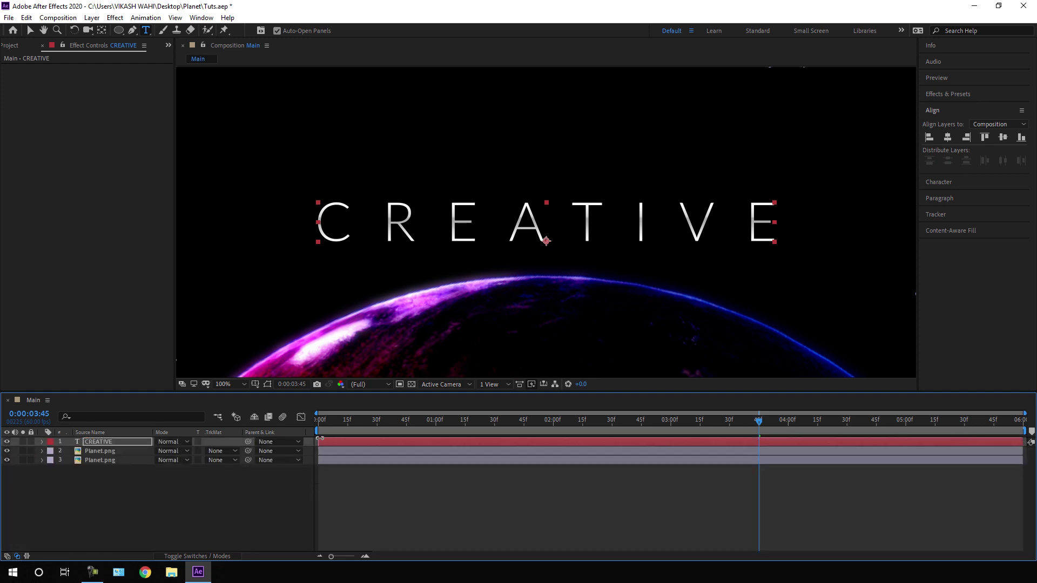
pyautogui.click(233, 387)
pyautogui.click(235, 196)
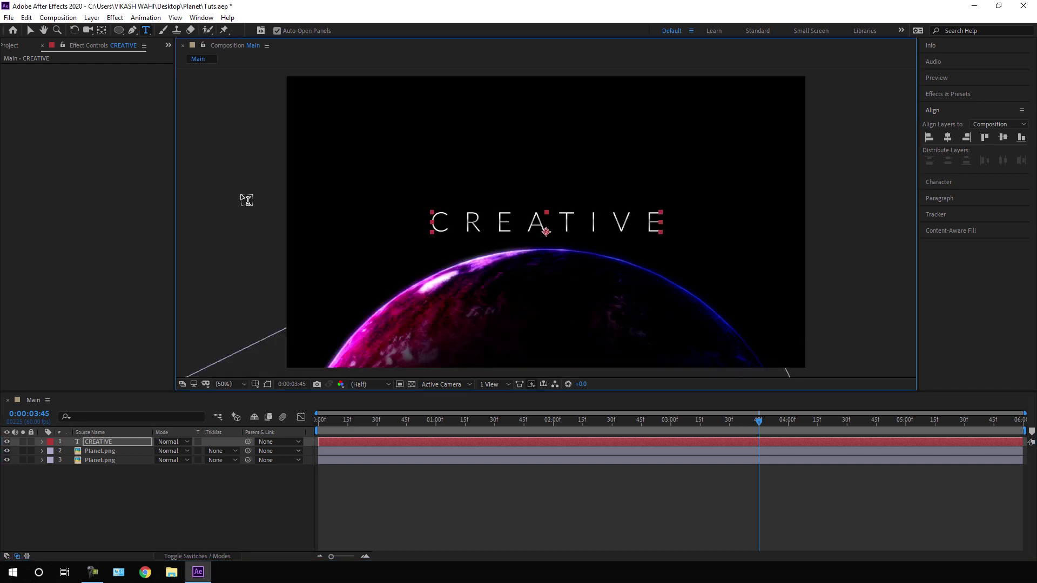
pyautogui.click(30, 30)
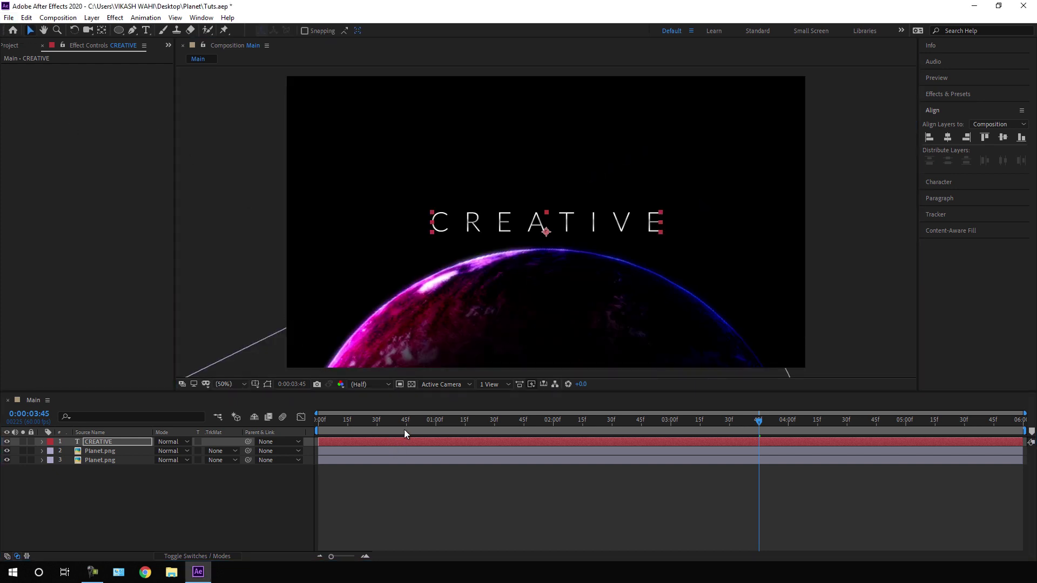
pyautogui.moveTo(421, 424); pyautogui.dragTo(474, 430)
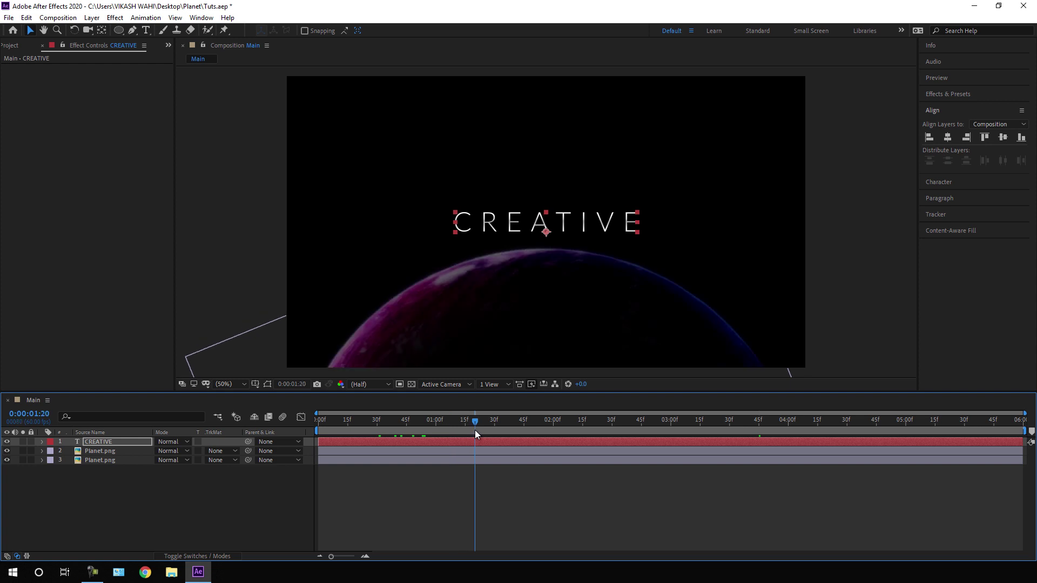
pyautogui.moveTo(575, 426); pyautogui.dragTo(670, 430)
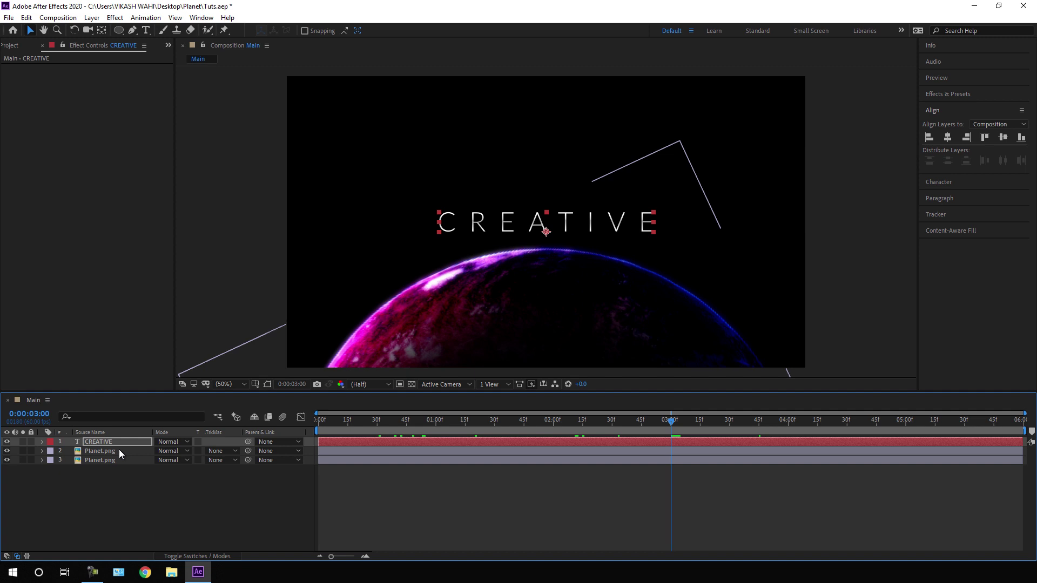
# Set CREATIVE Opacity keyframes of 100% at 3 seconds and 0% at 1 second.
pyautogui.press('t')
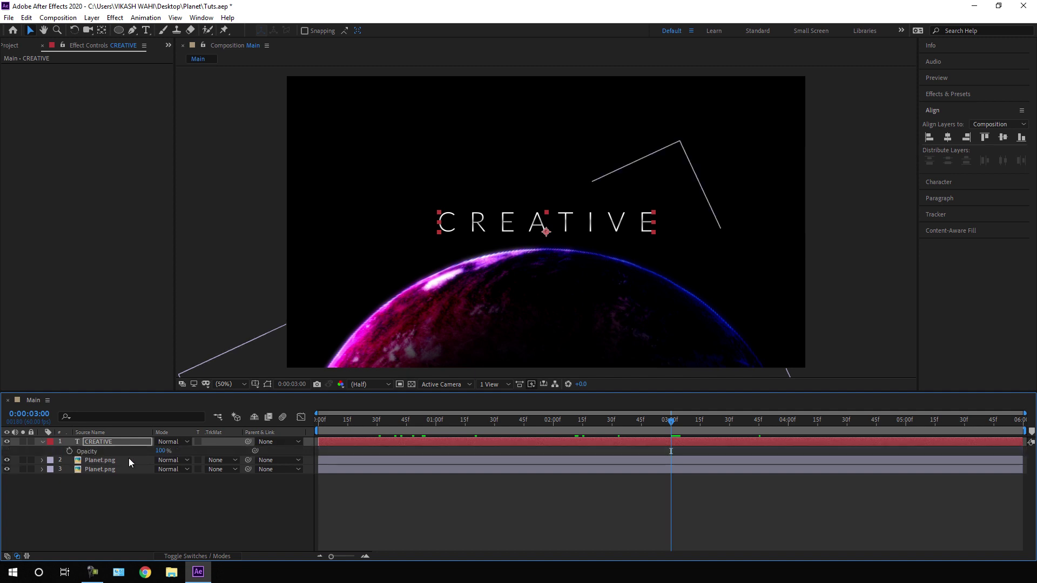
pyautogui.click(69, 451)
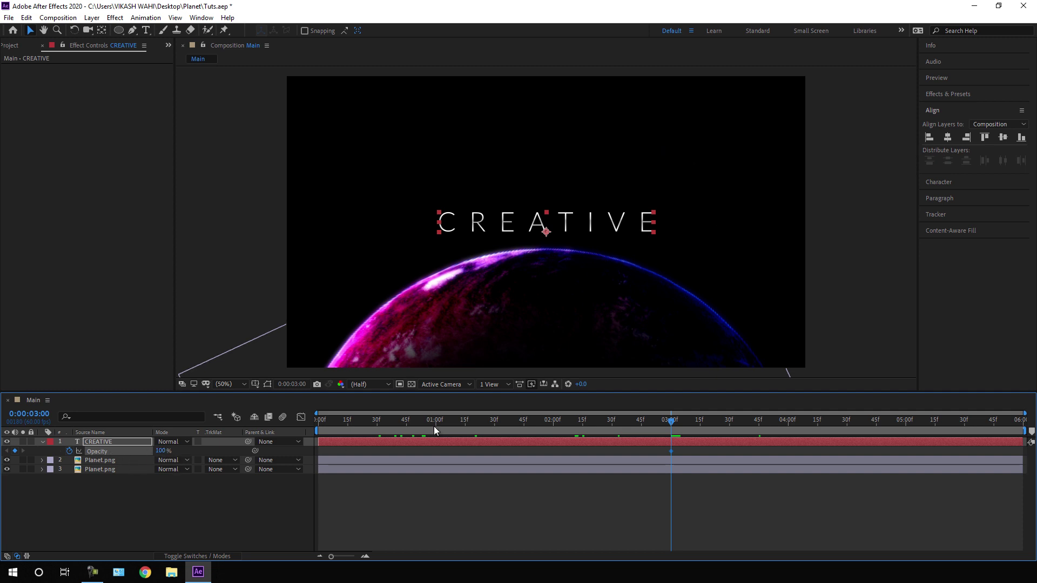
pyautogui.moveTo(517, 424); pyautogui.dragTo(436, 433)
pyautogui.click(162, 451)
pyautogui.write('0')
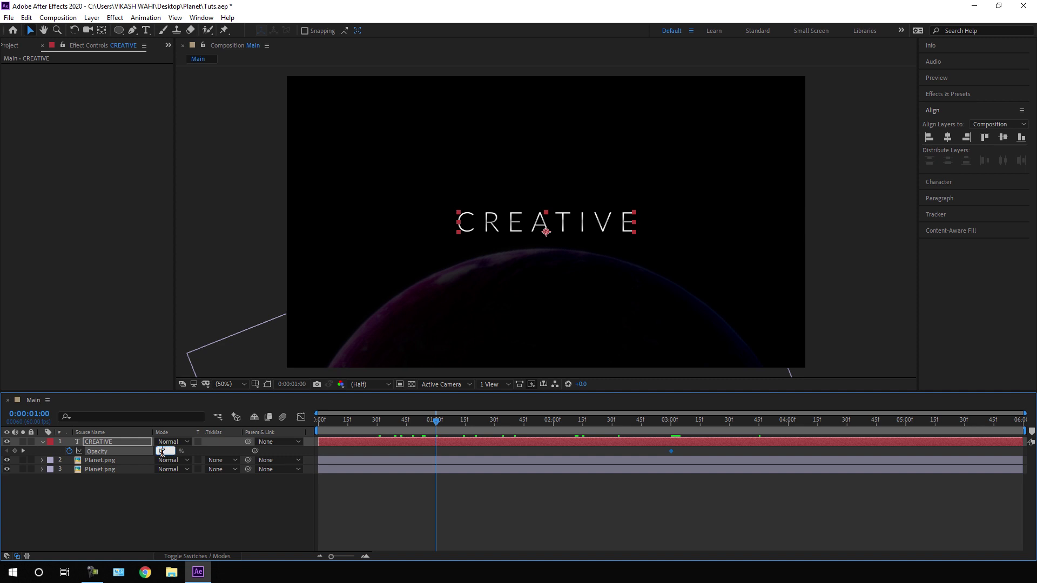
pyautogui.press('Return')
pyautogui.moveTo(414, 427); pyautogui.dragTo(835, 446)
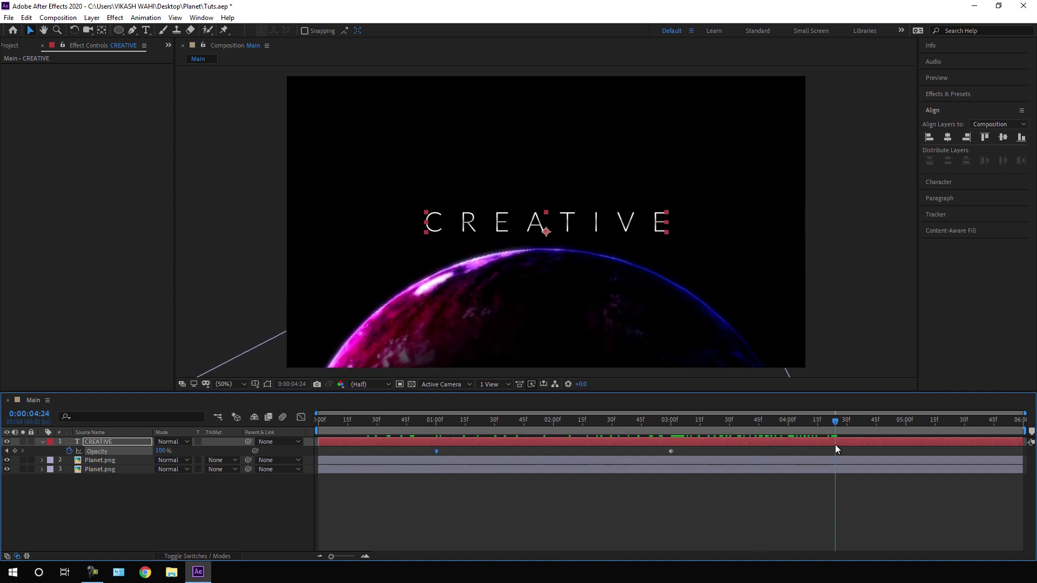
pyautogui.click(44, 443)
pyautogui.click(109, 488)
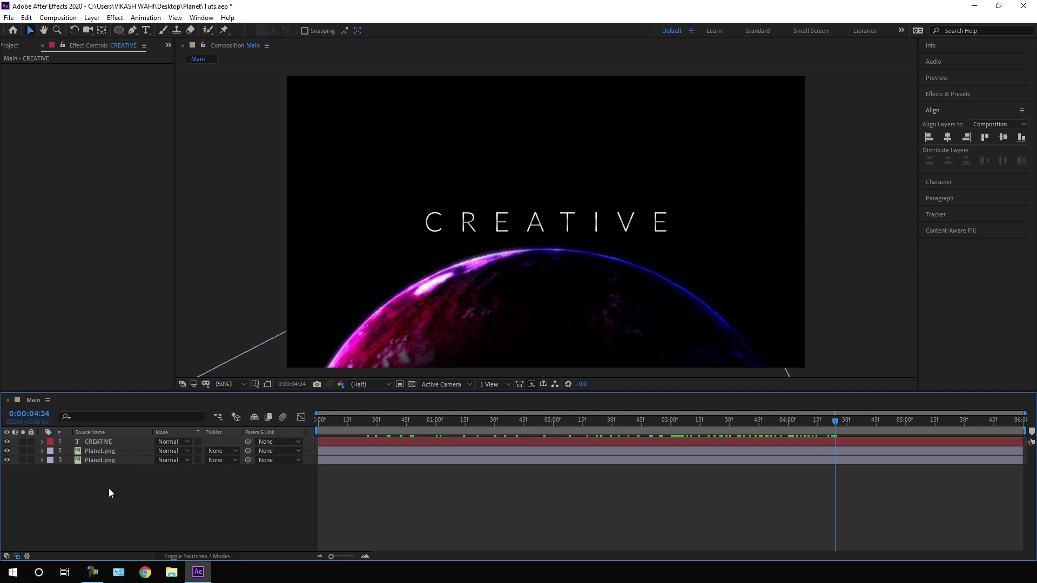
# Nudge both Planet.png layers down with Shift+Down, preview, and show the Project panel.
pyautogui.moveTo(93, 486); pyautogui.dragTo(93, 454)
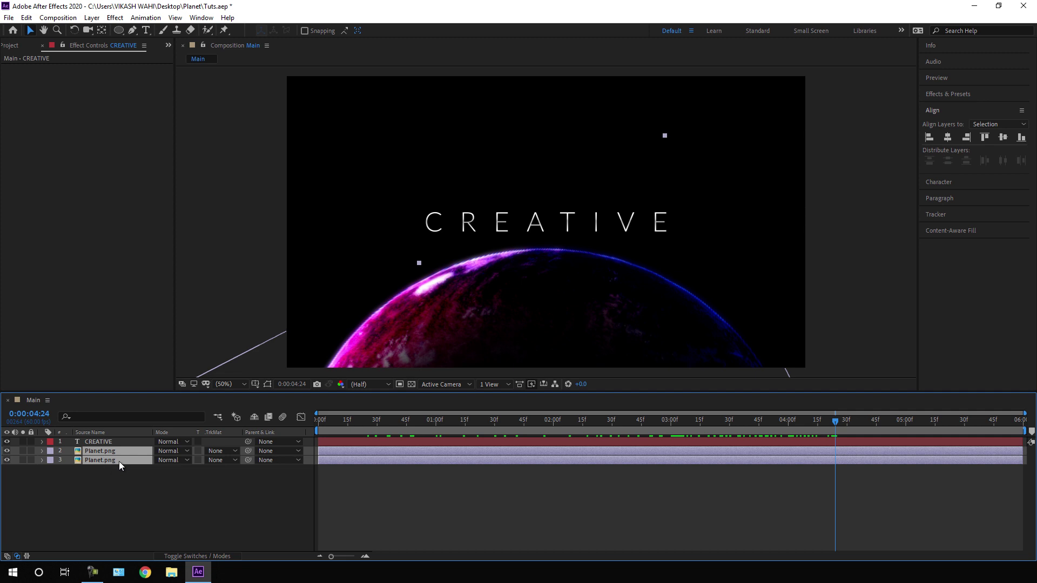
pyautogui.hotkey('shift', 'Down')
pyautogui.moveTo(479, 420); pyautogui.dragTo(1003, 432)
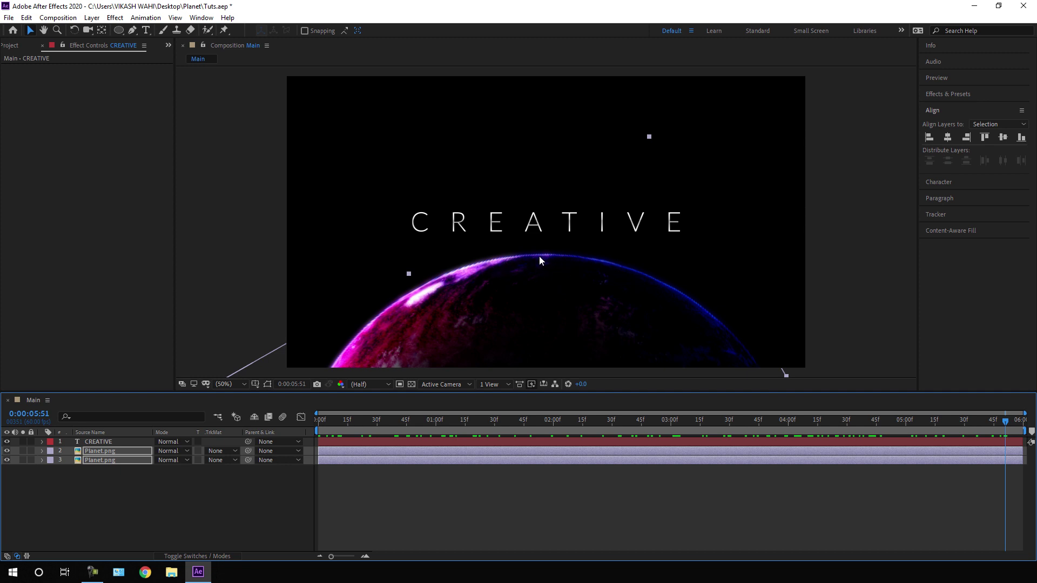
pyautogui.click(14, 45)
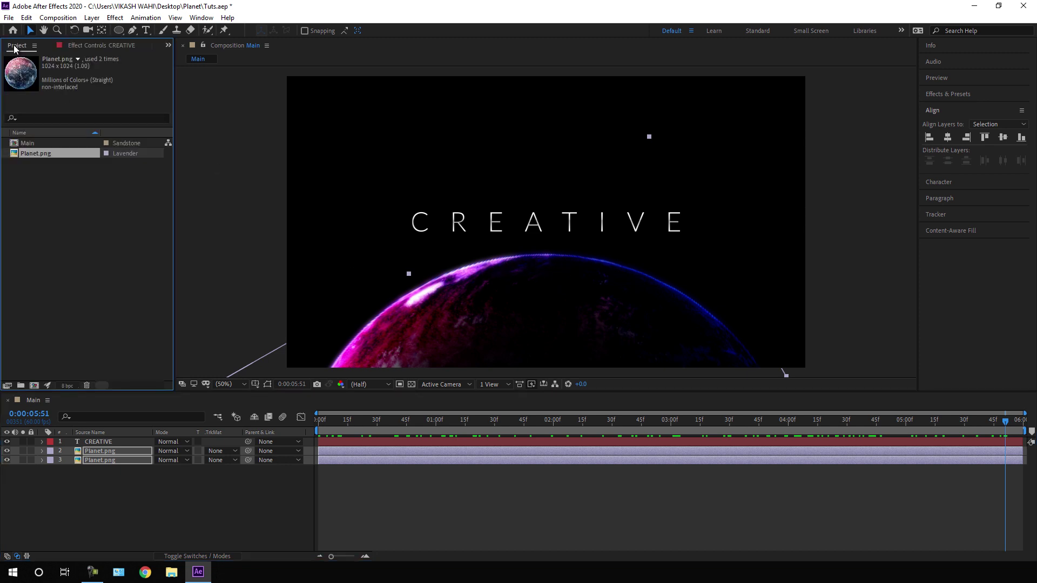
# Import the 1920×1080 Flare.tif image and place it as the top layer of Main.
pyautogui.rightClick(45, 201)
pyautogui.moveTo(111, 253)
pyautogui.click(228, 252)
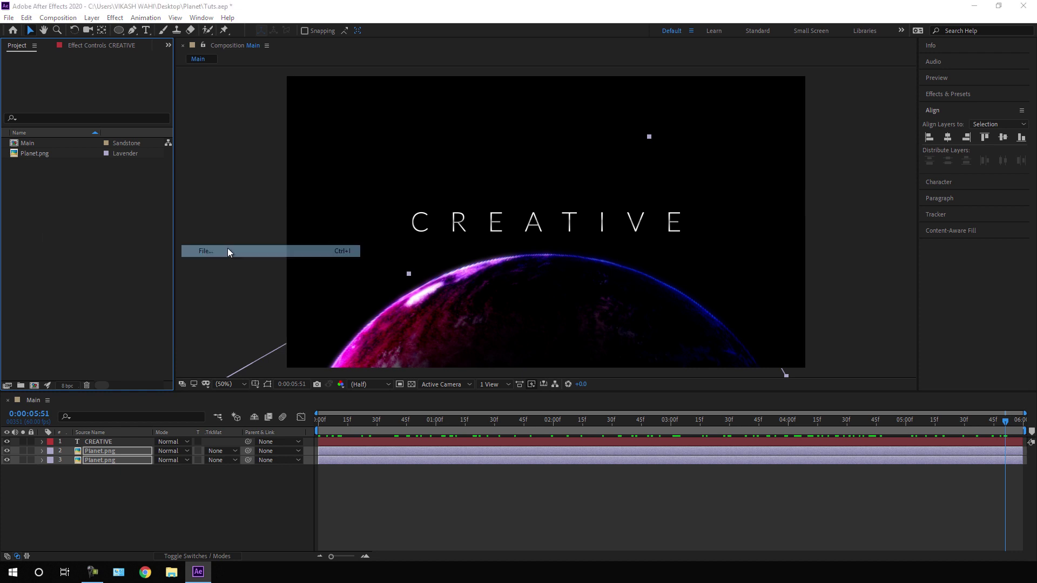
pyautogui.click(324, 199)
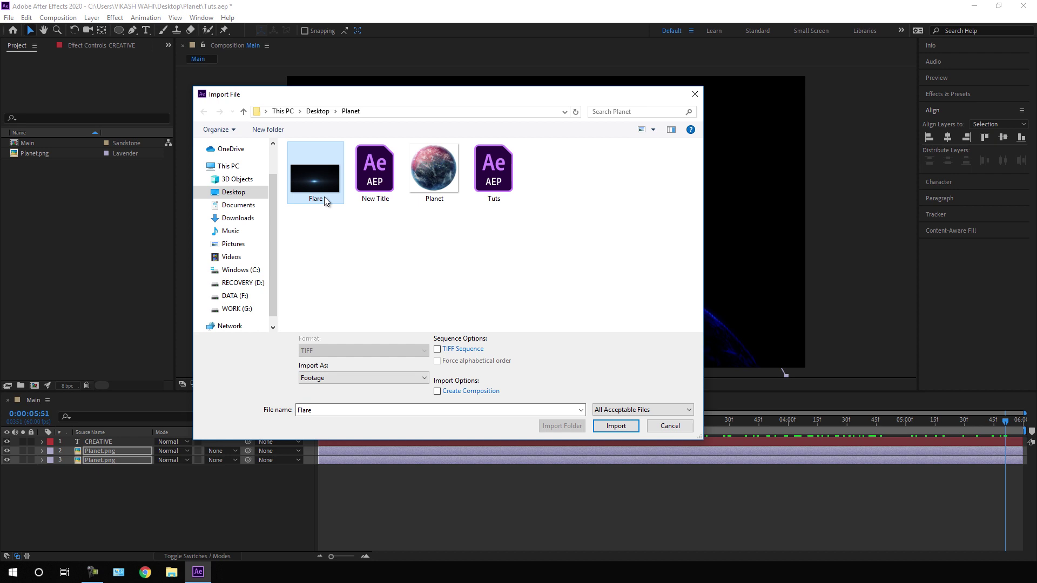
pyautogui.click(616, 426)
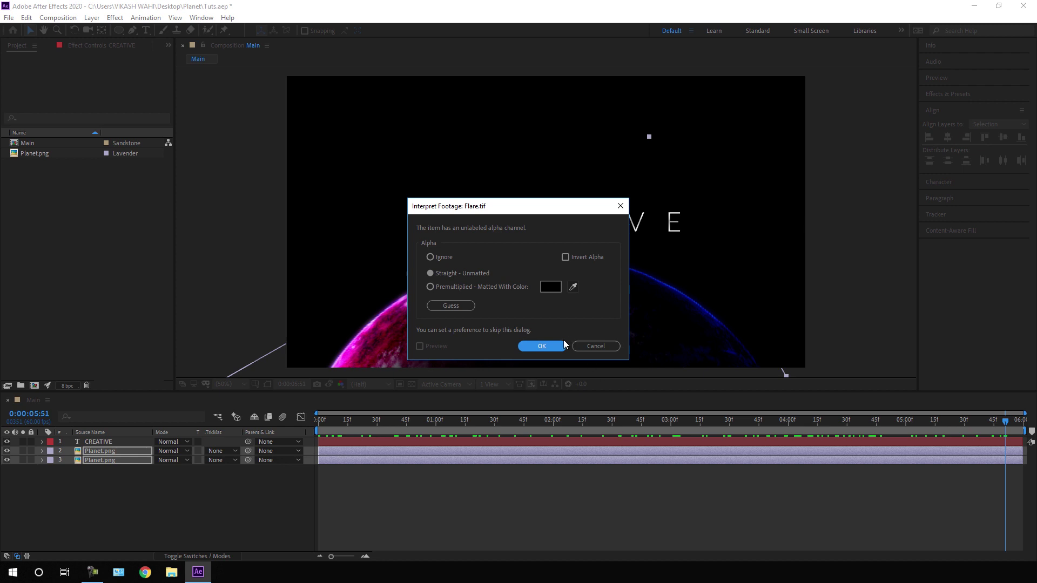
pyautogui.click(547, 345)
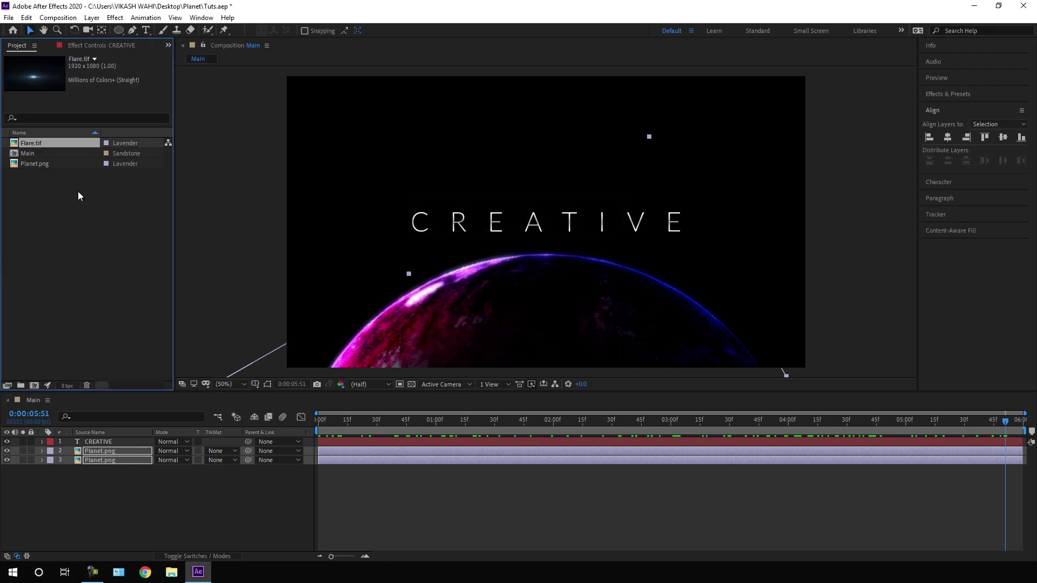
pyautogui.moveTo(48, 142); pyautogui.dragTo(112, 439)
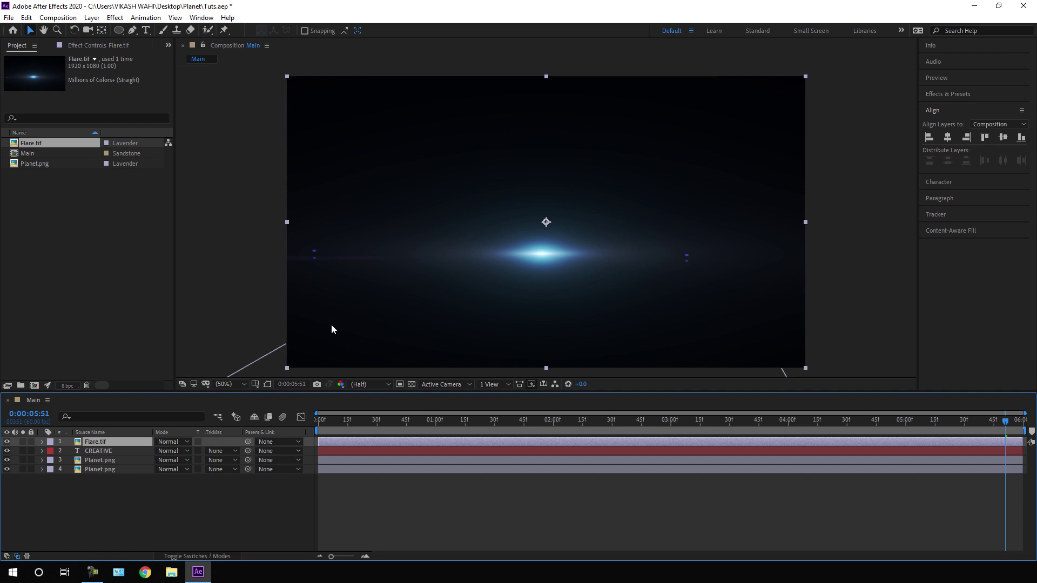
# Set Flare.tif's blend mode to Screen and scrub to about two seconds to check the glow.
pyautogui.click(176, 441)
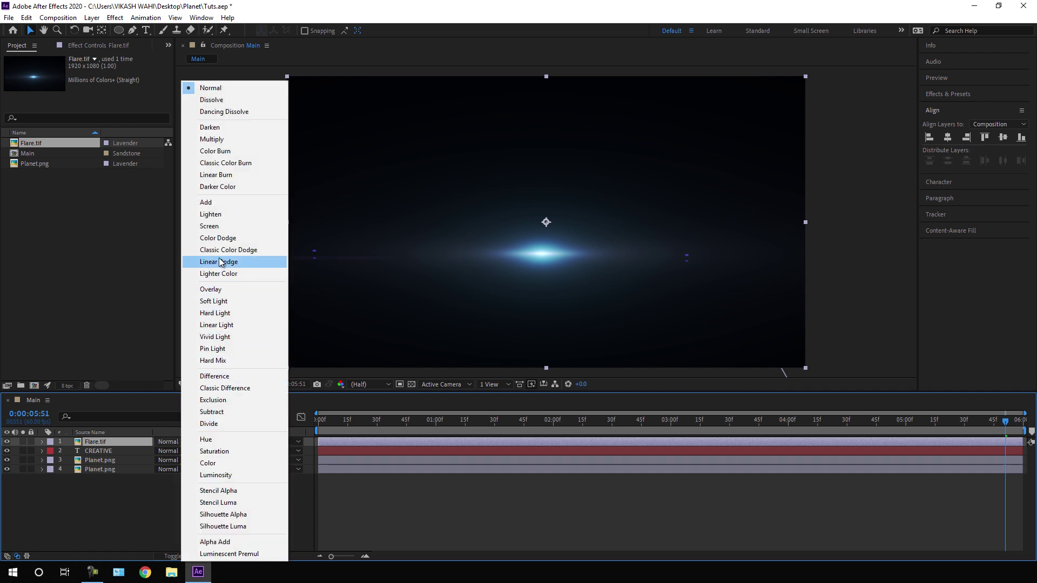
pyautogui.click(215, 226)
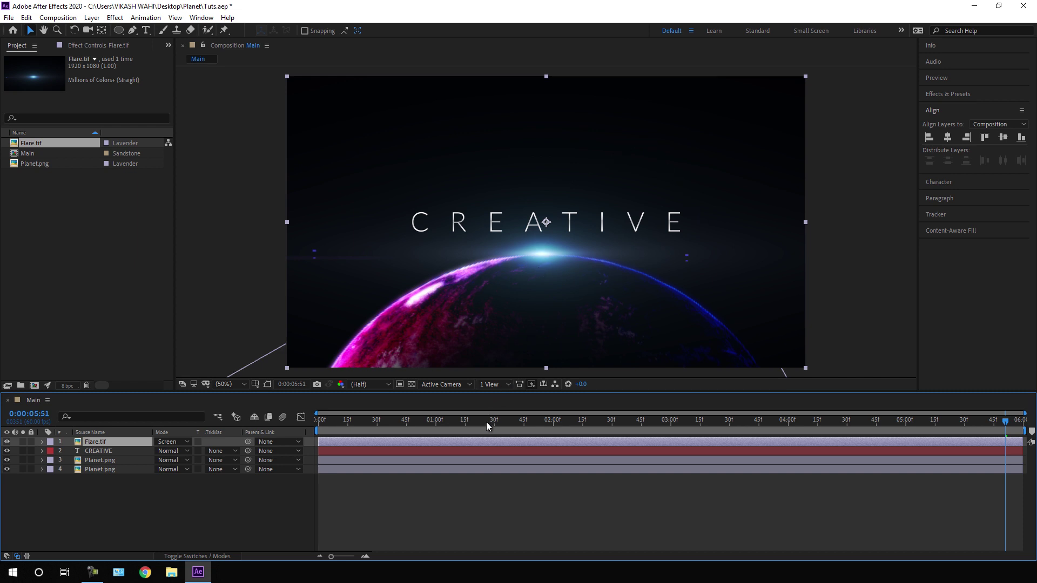
pyautogui.moveTo(482, 423); pyautogui.dragTo(509, 430)
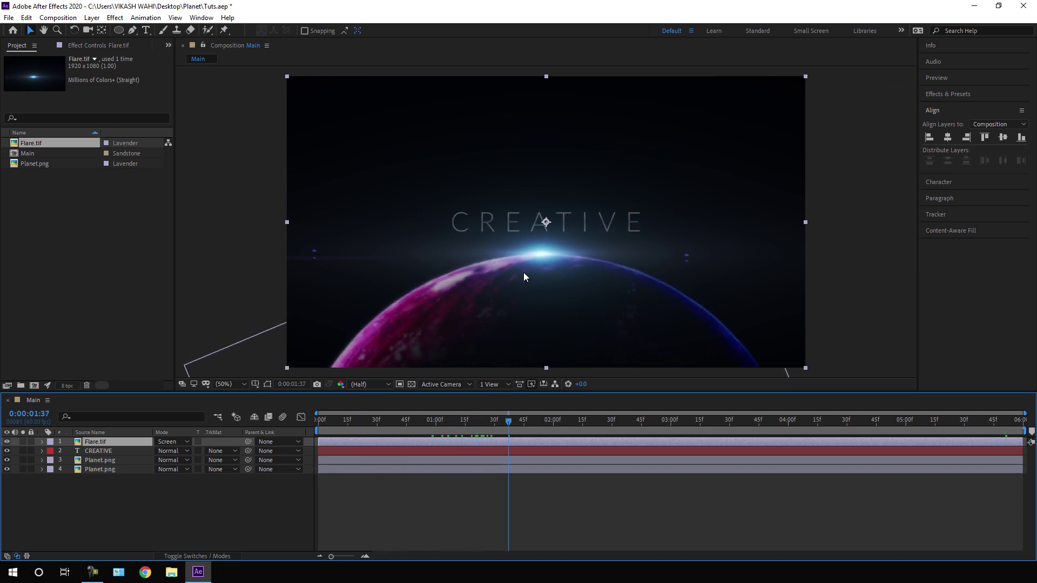
pyautogui.moveTo(513, 427); pyautogui.dragTo(553, 438)
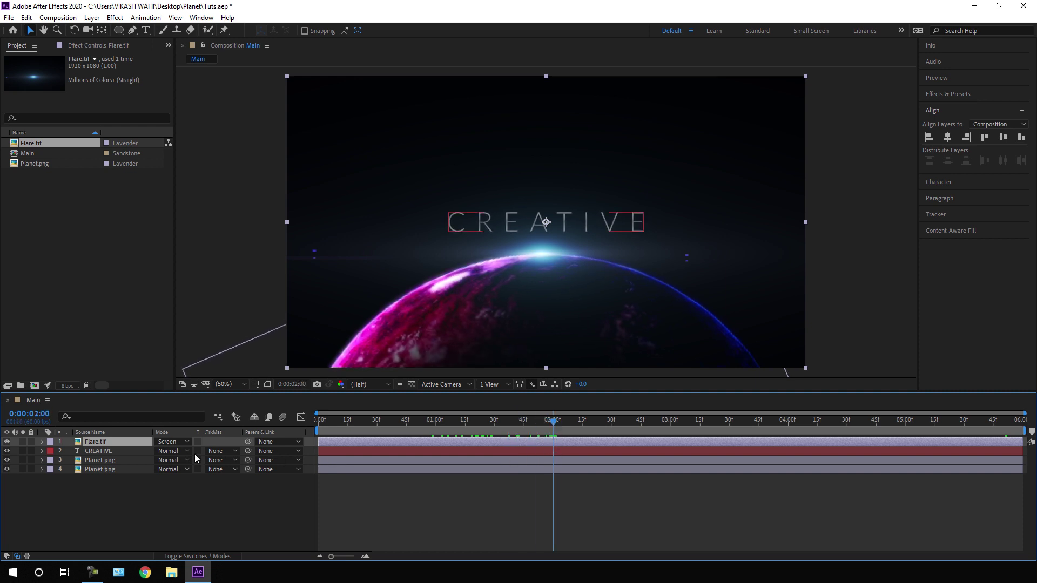
# Keyframe Flare.tif's opacity from 0% at 0:00:01:00 to 100% at 0:00:02:00.
pyautogui.press('t')
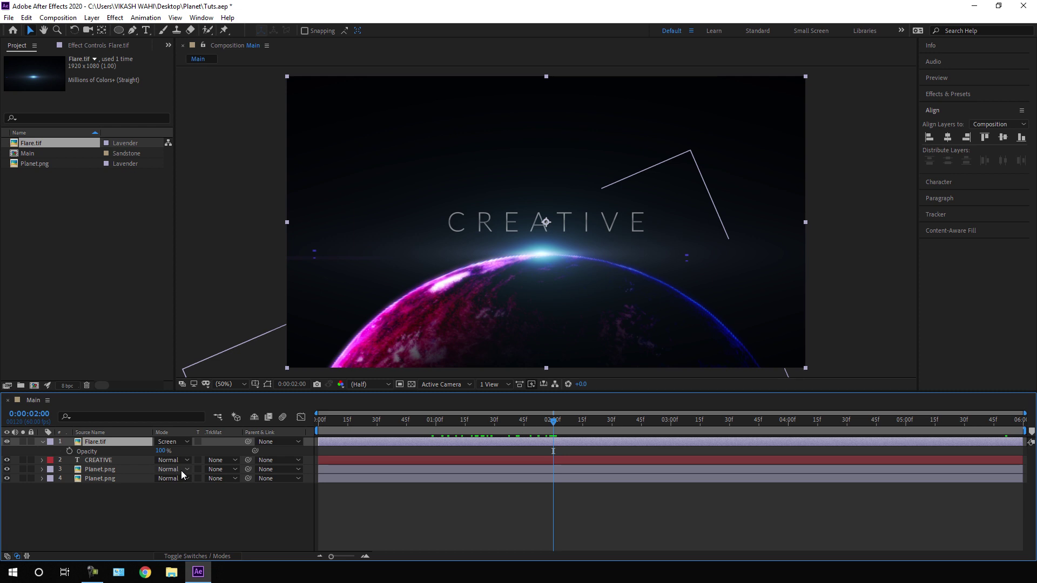
pyautogui.click(69, 450)
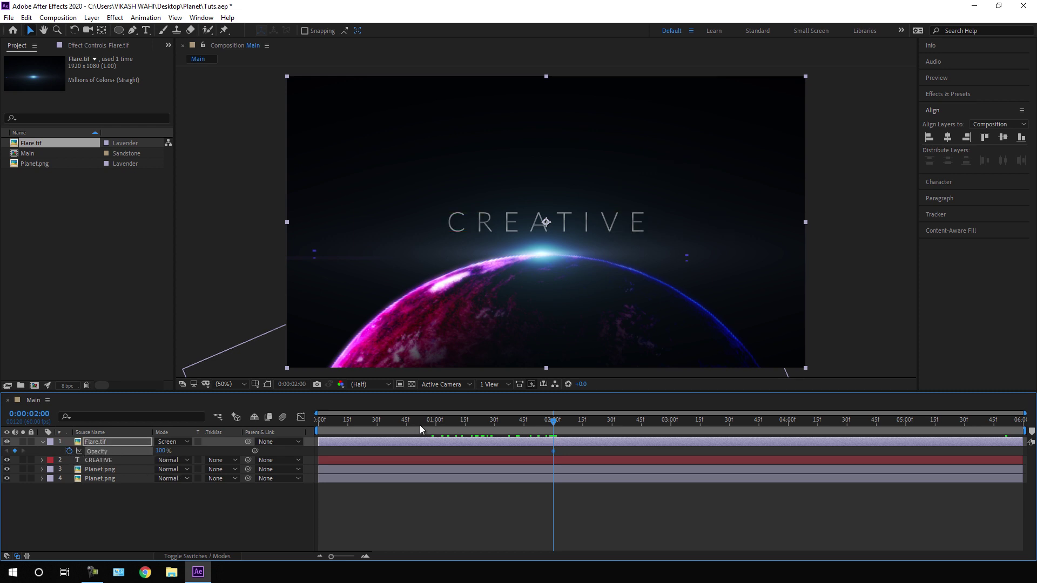
pyautogui.click(436, 427)
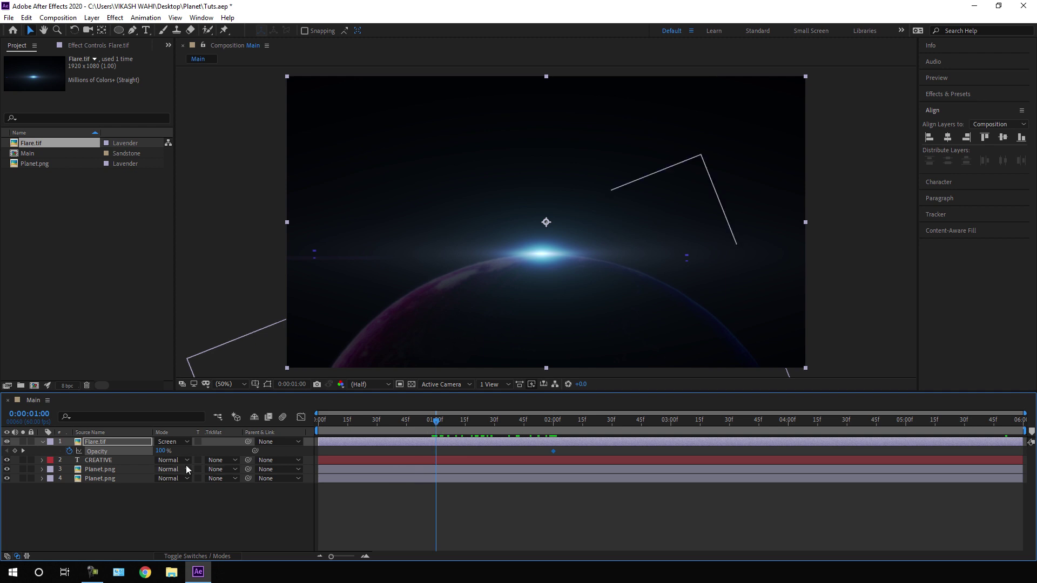
pyautogui.click(164, 451)
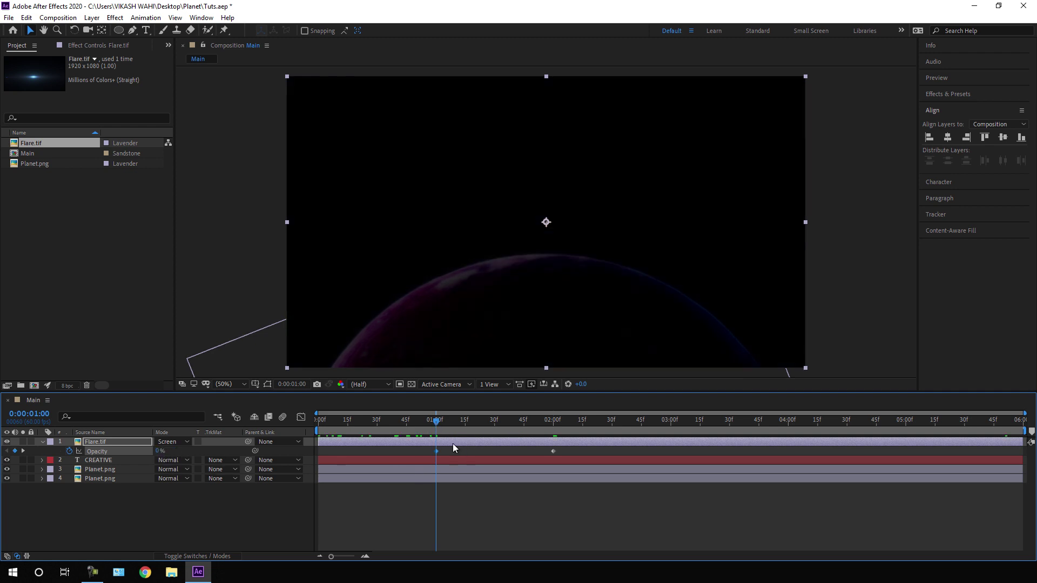
pyautogui.moveTo(433, 425); pyautogui.dragTo(845, 442)
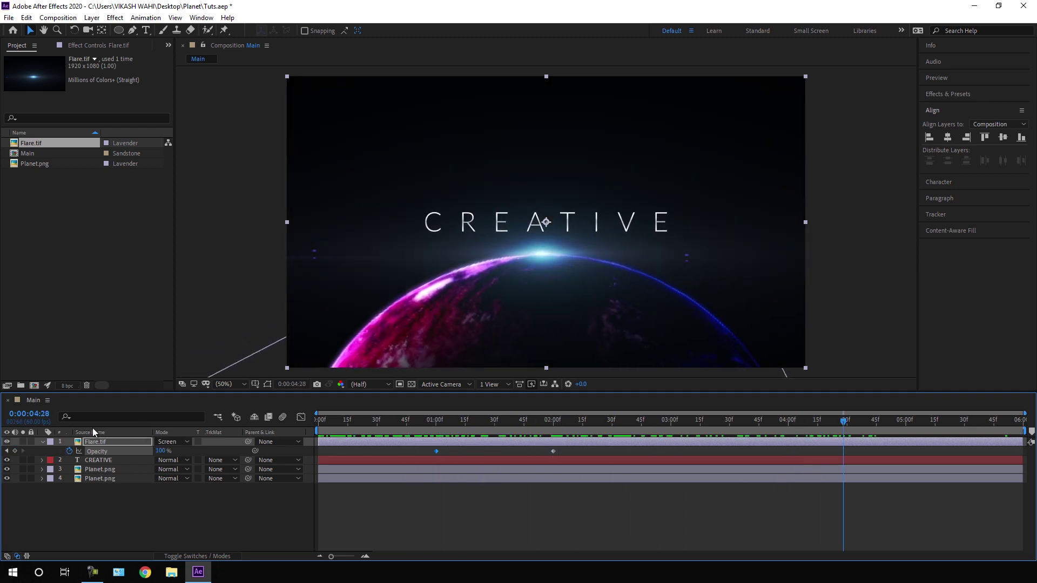
pyautogui.click(43, 443)
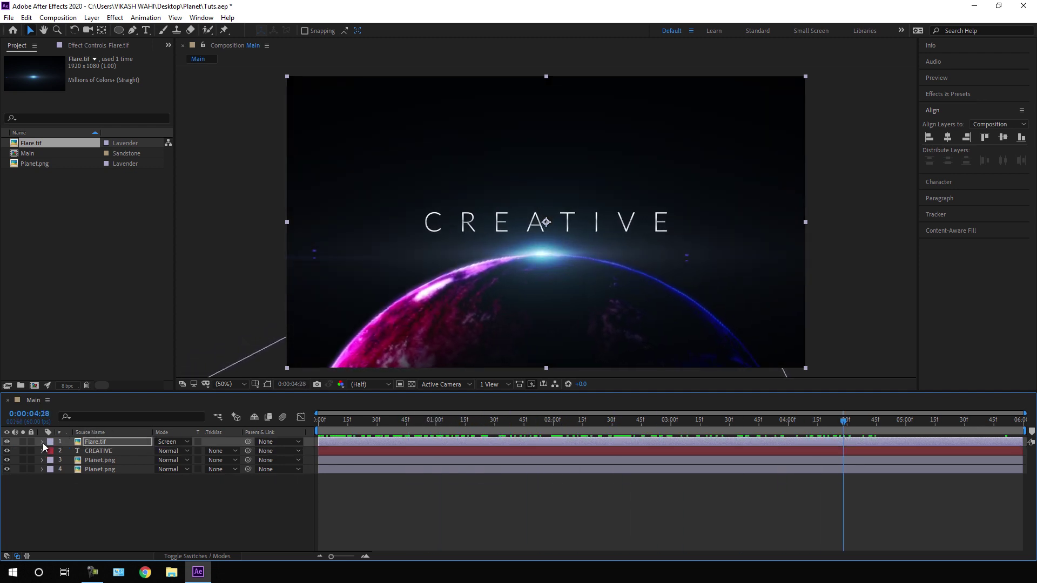
pyautogui.click(106, 477)
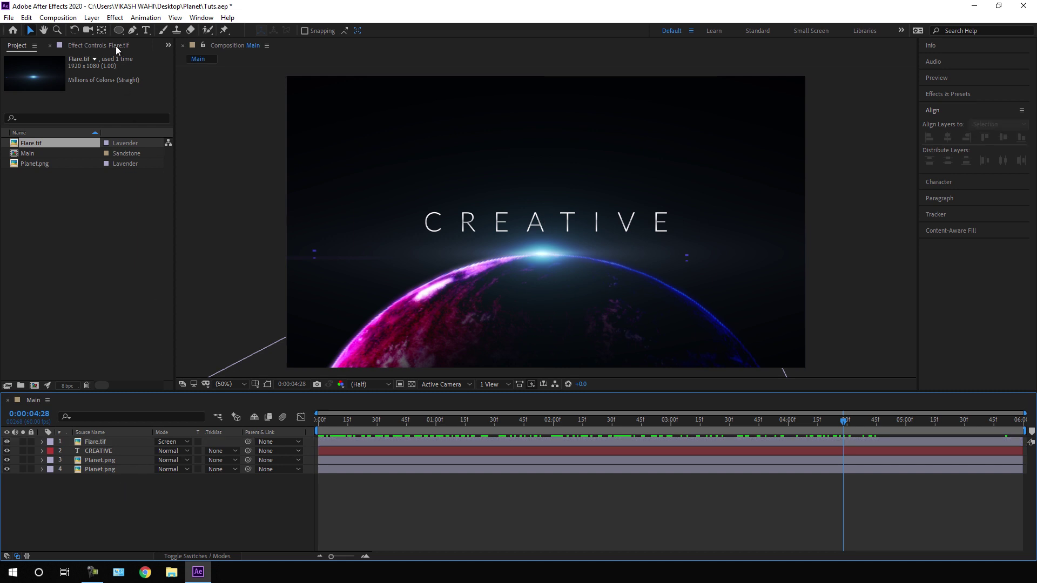
# Create a new adjustment layer at the top of Main and rename it 'Adjustment'.
pyautogui.click(92, 17)
pyautogui.moveTo(114, 30)
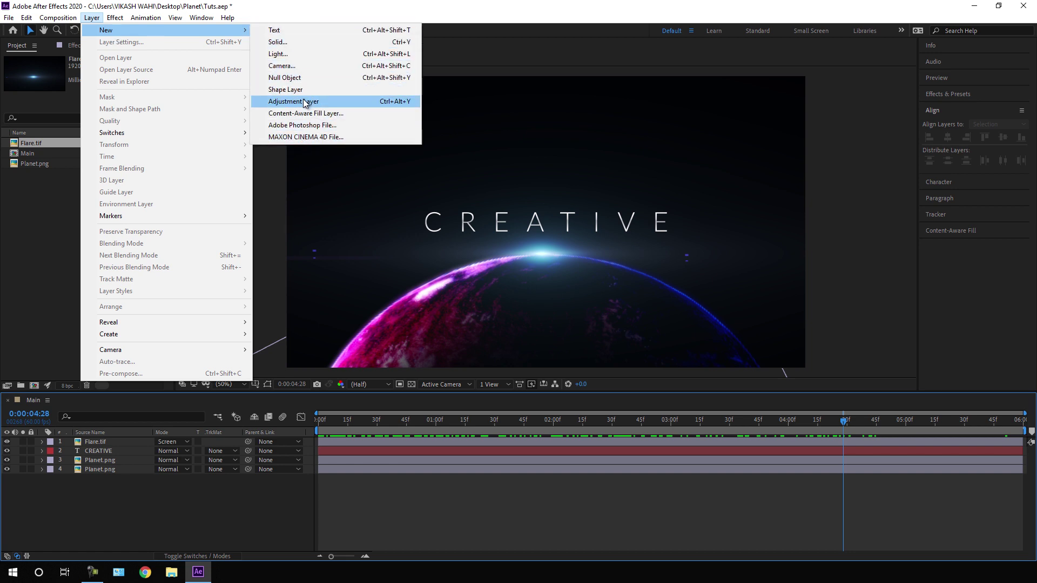
pyautogui.click(304, 103)
pyautogui.rightClick(139, 443)
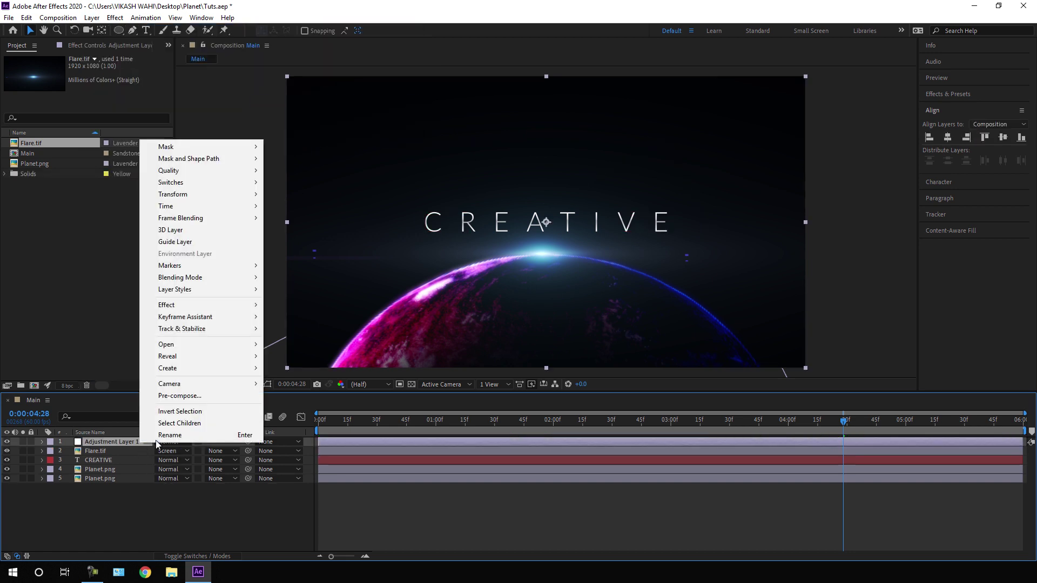
pyautogui.click(165, 438)
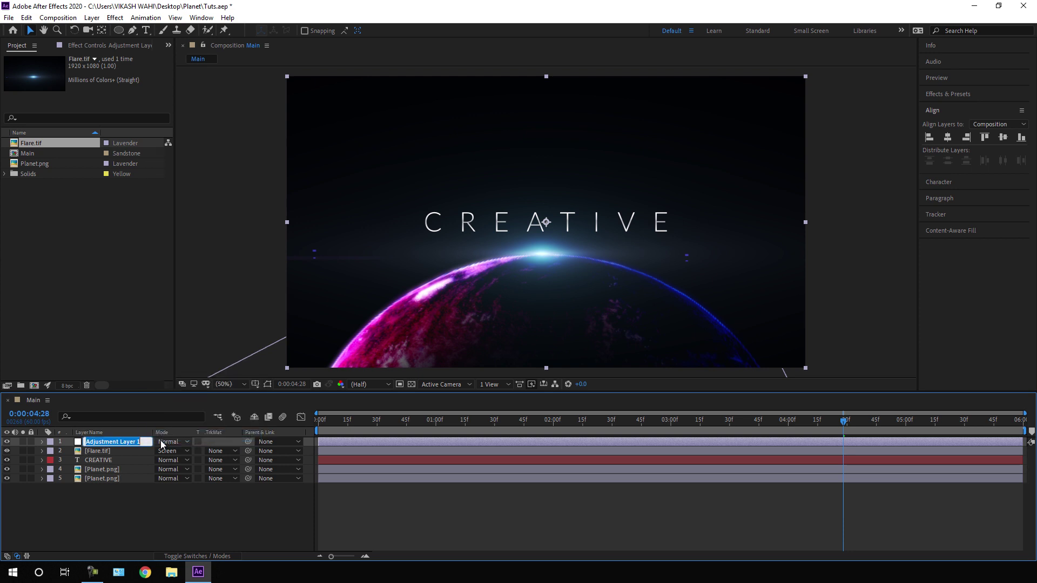
pyautogui.moveTo(142, 442); pyautogui.dragTo(118, 441)
pyautogui.press('BackSpace')
pyautogui.click(135, 500)
pyautogui.click(104, 442)
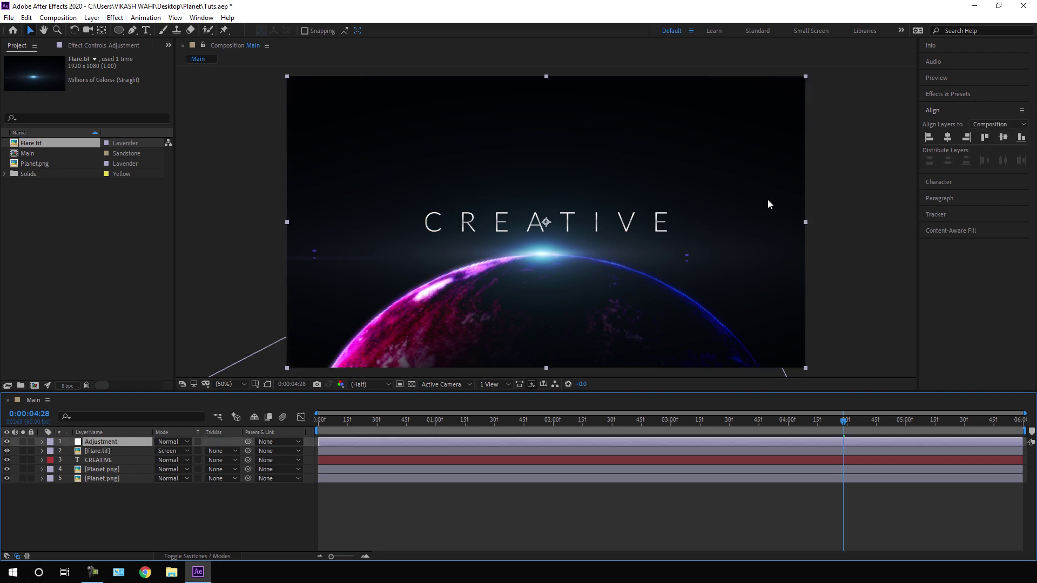
pyautogui.click(947, 101)
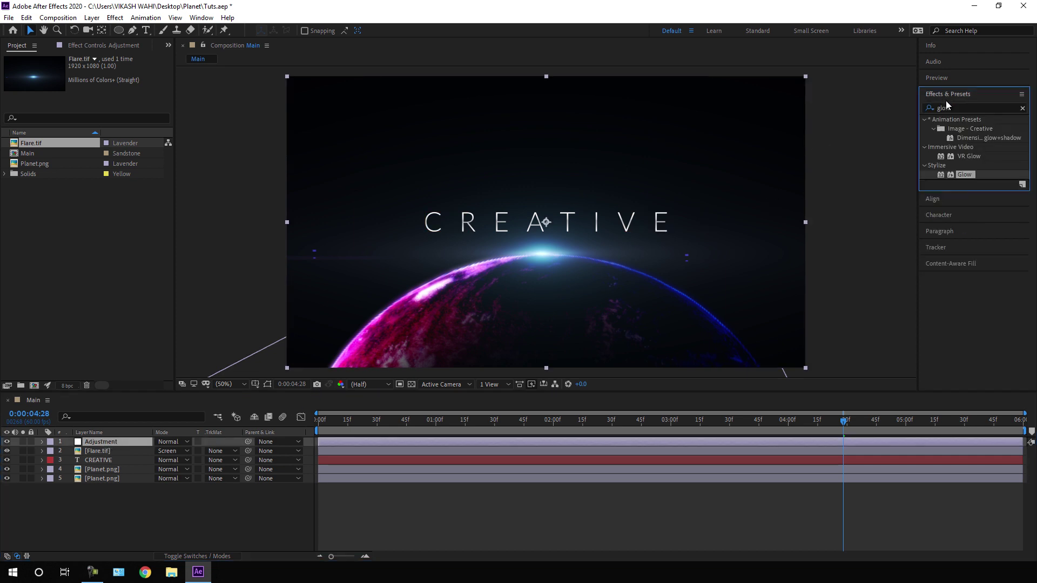
# Search 'curves' in Effects & Presets and apply Curves to the Adjustment layer.
pyautogui.click(1022, 108)
pyautogui.click(1003, 107)
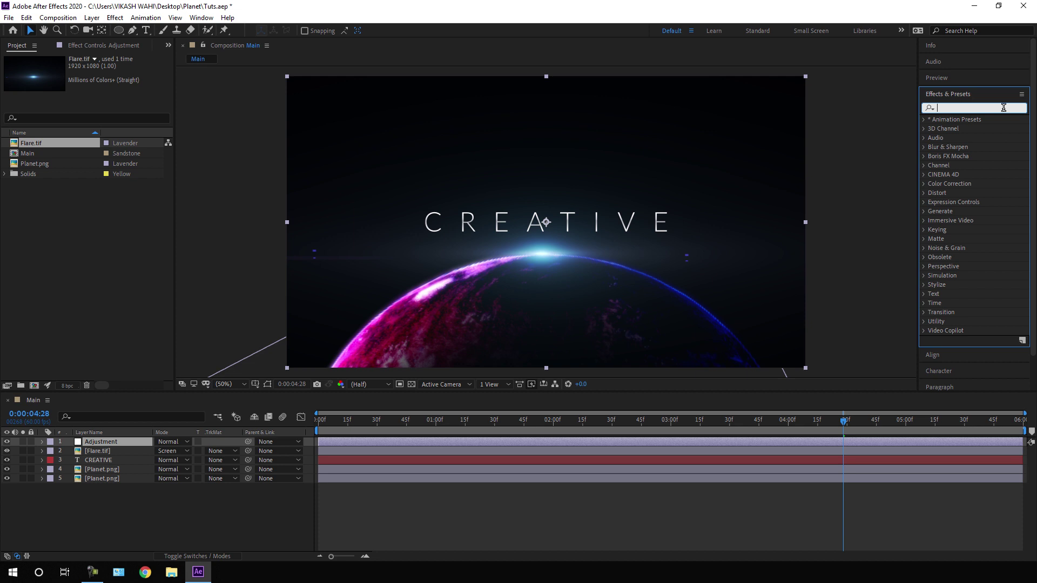
pyautogui.write('v')
pyautogui.press('BackSpace')
pyautogui.write('curves')
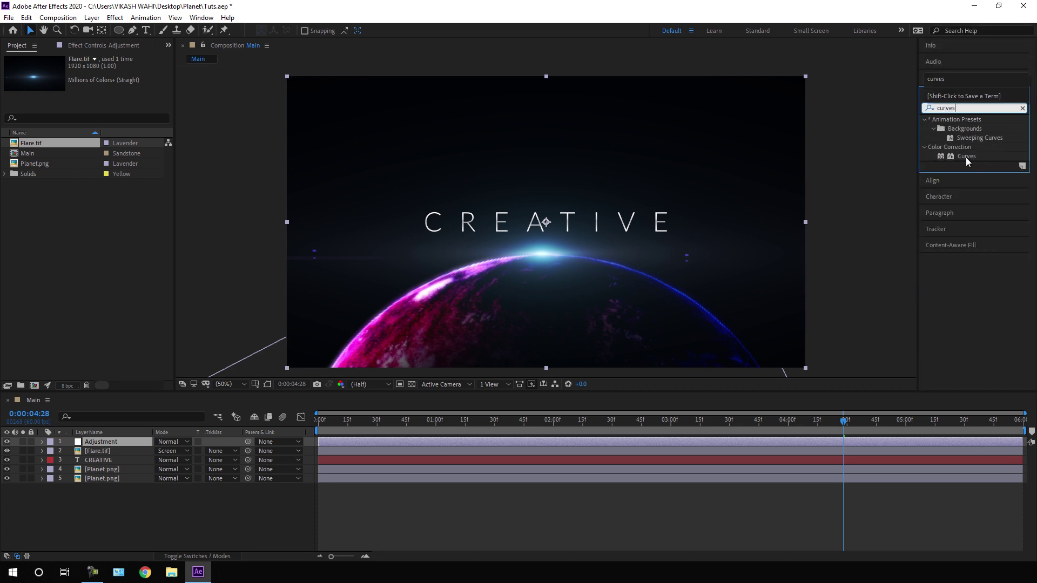
pyautogui.moveTo(966, 158); pyautogui.dragTo(126, 447)
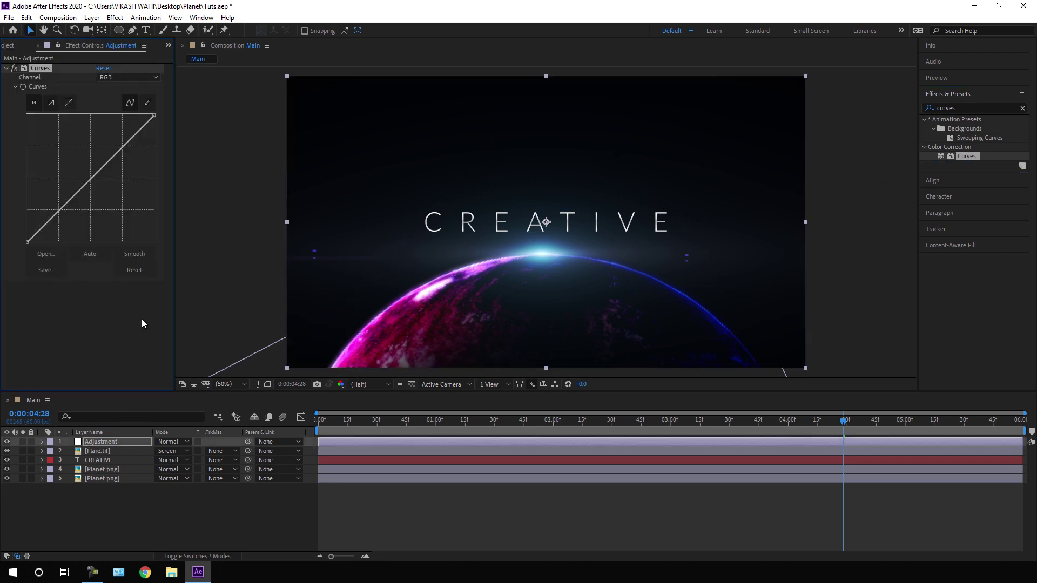
# Pull the RGB curve down to darken the scene, then raise the Blue channel curve.
pyautogui.moveTo(97, 176); pyautogui.dragTo(100, 187)
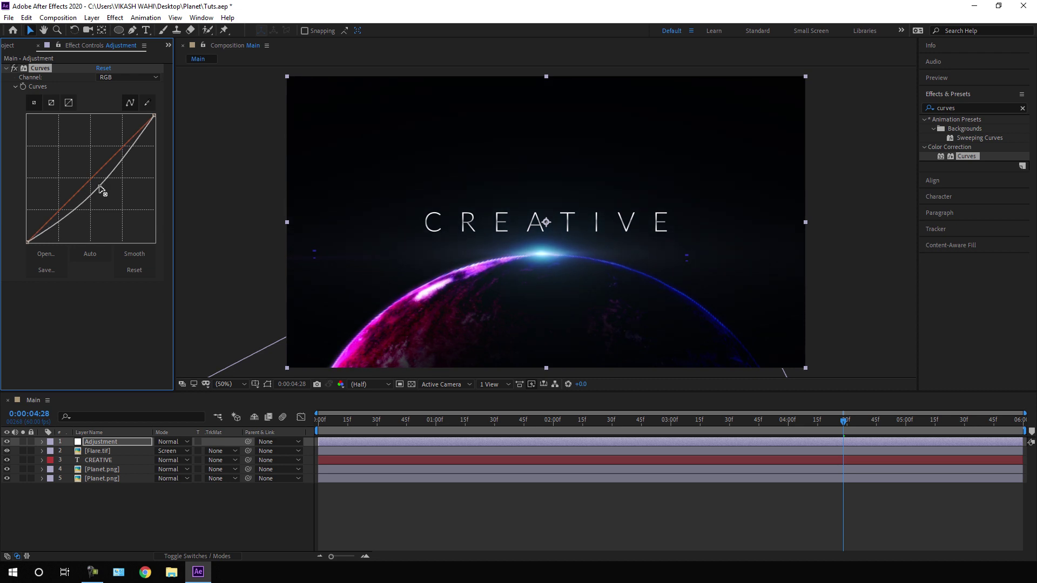
pyautogui.click(128, 77)
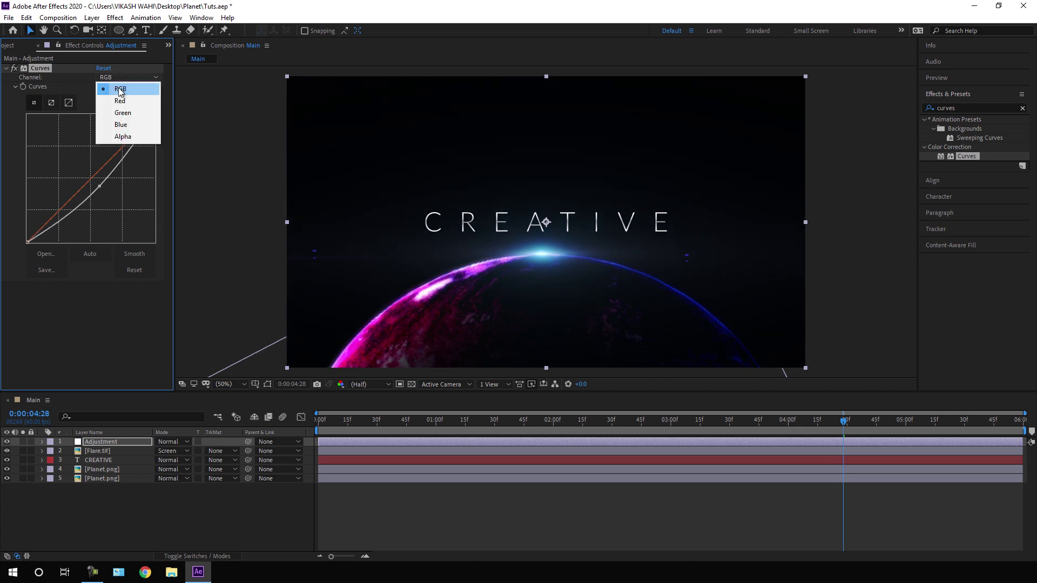
pyautogui.click(120, 125)
pyautogui.moveTo(90, 178); pyautogui.dragTo(83, 174)
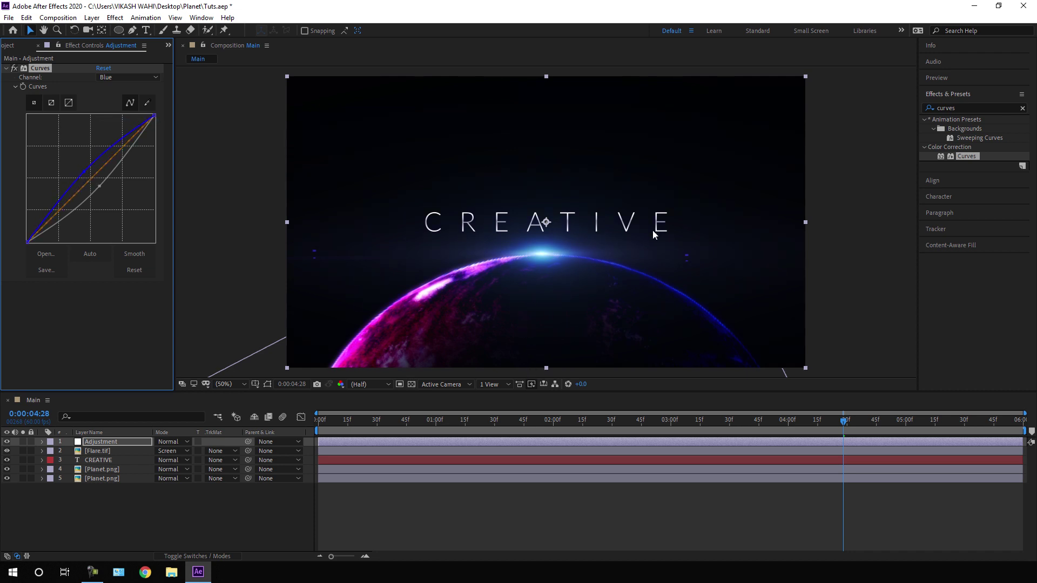
pyautogui.moveTo(530, 423); pyautogui.dragTo(1024, 424)
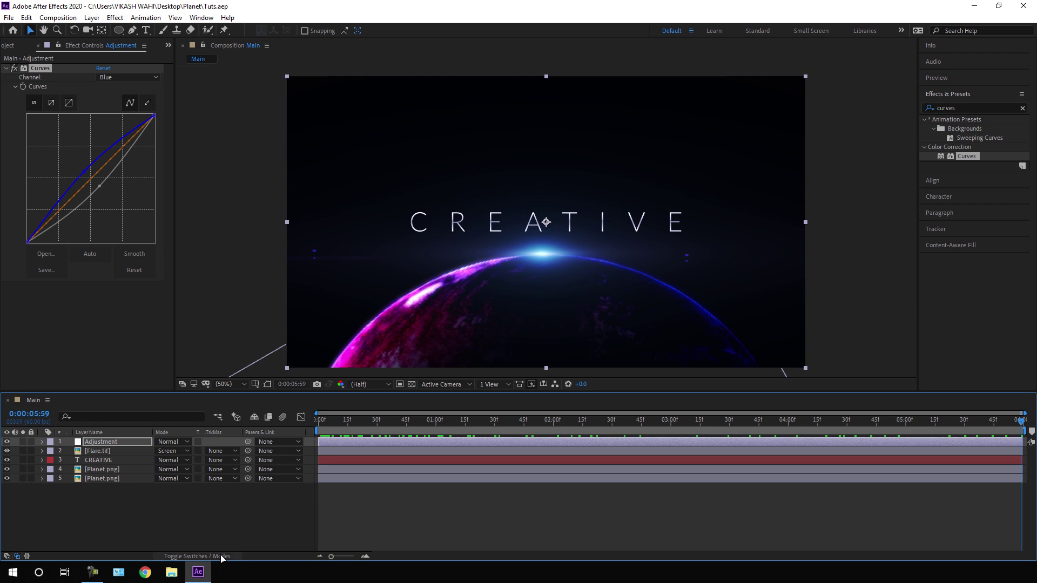
# Enable the composition's Motion Blur master switch, then maximize the viewer and play the preview.
pyautogui.click(190, 556)
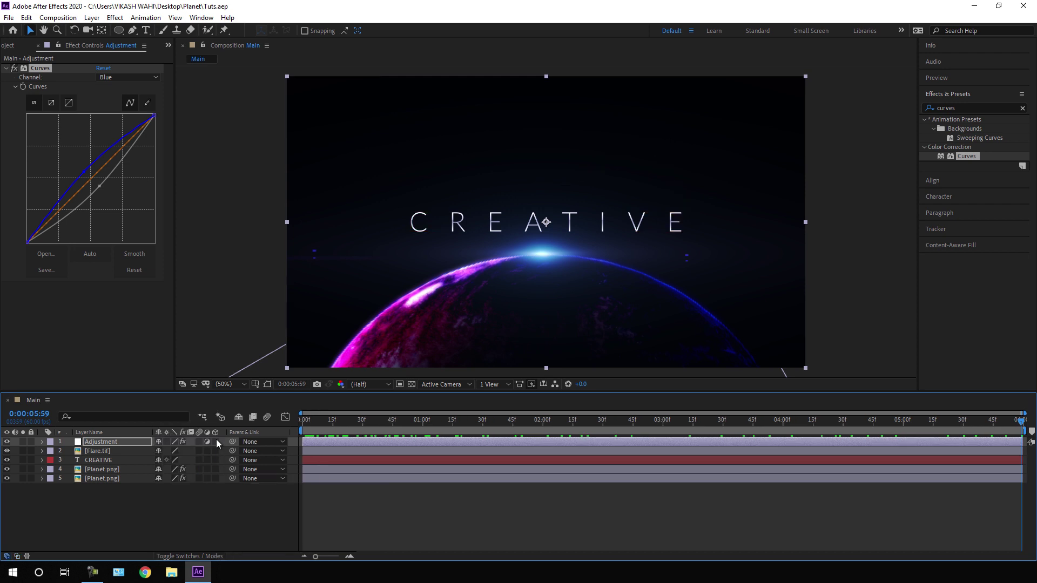
pyautogui.click(268, 417)
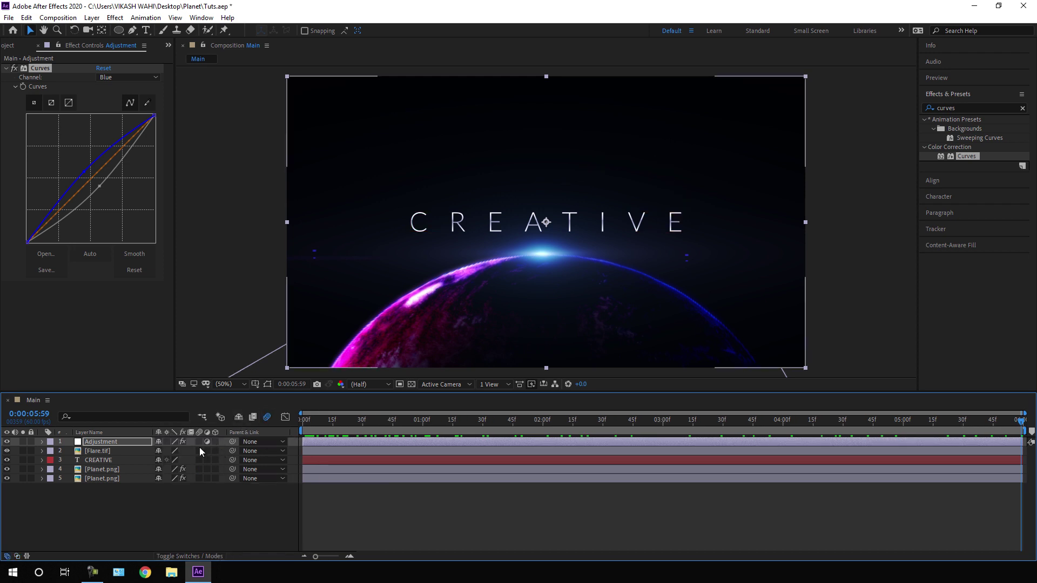
pyautogui.moveTo(543, 420); pyautogui.dragTo(302, 416)
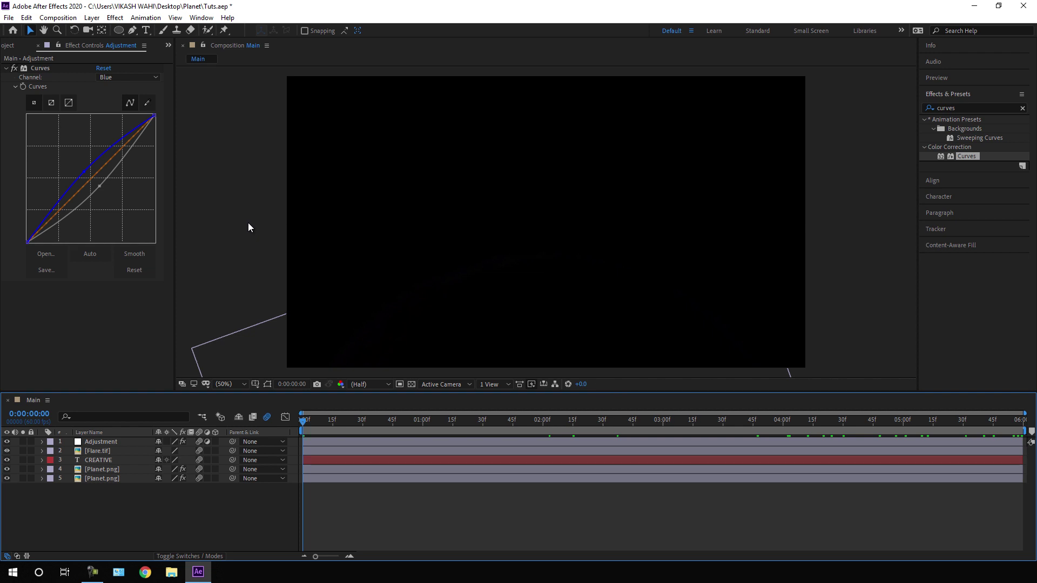
pyautogui.press('`')
pyautogui.press('space')
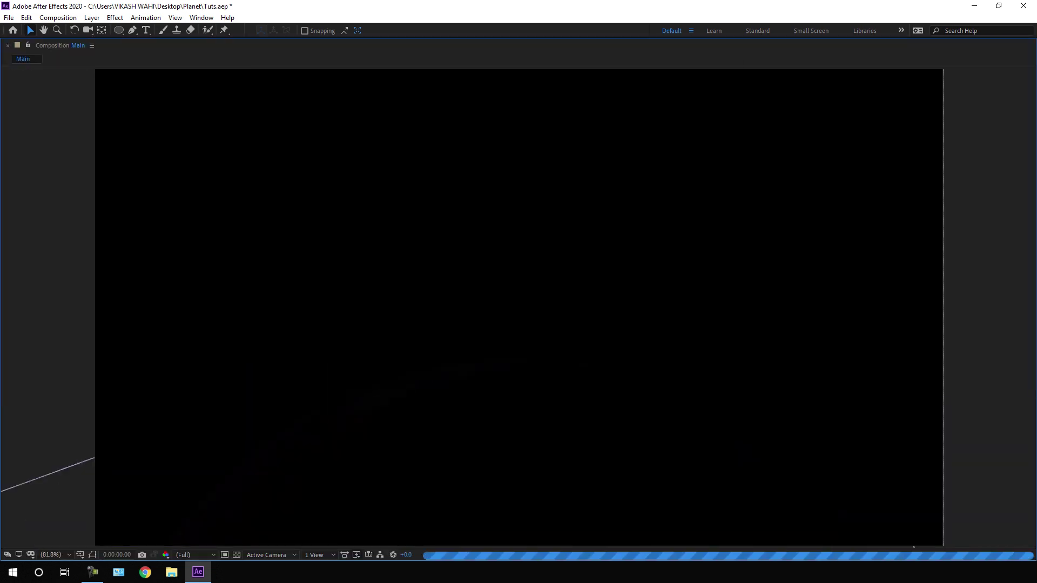